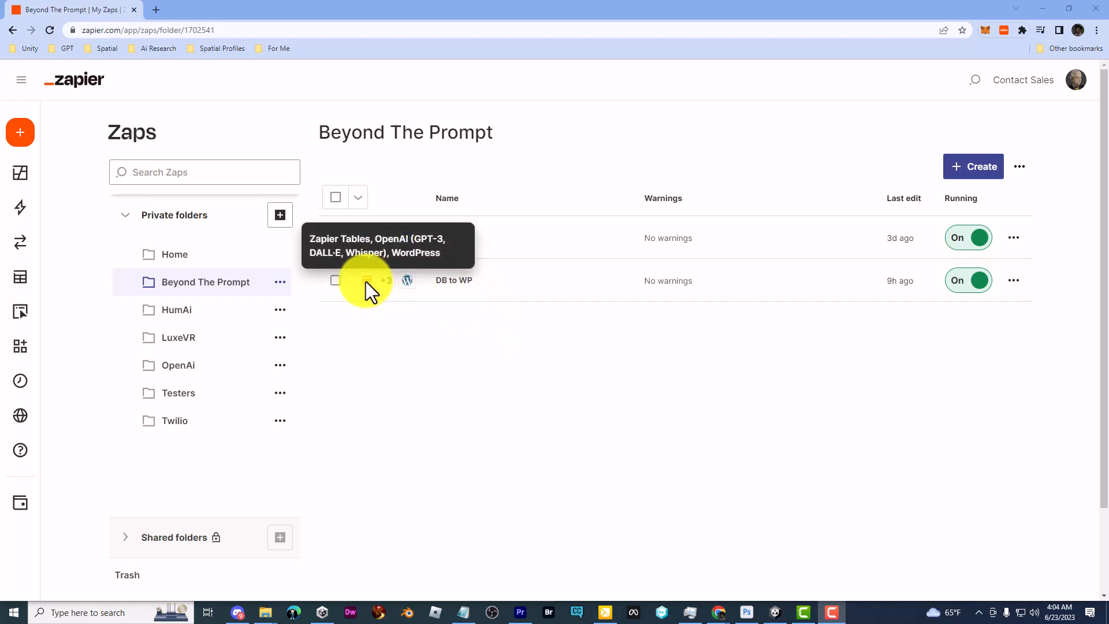
Open the 'DB to WP' Zap from the Beyond The Prompt folder
click(454, 286)
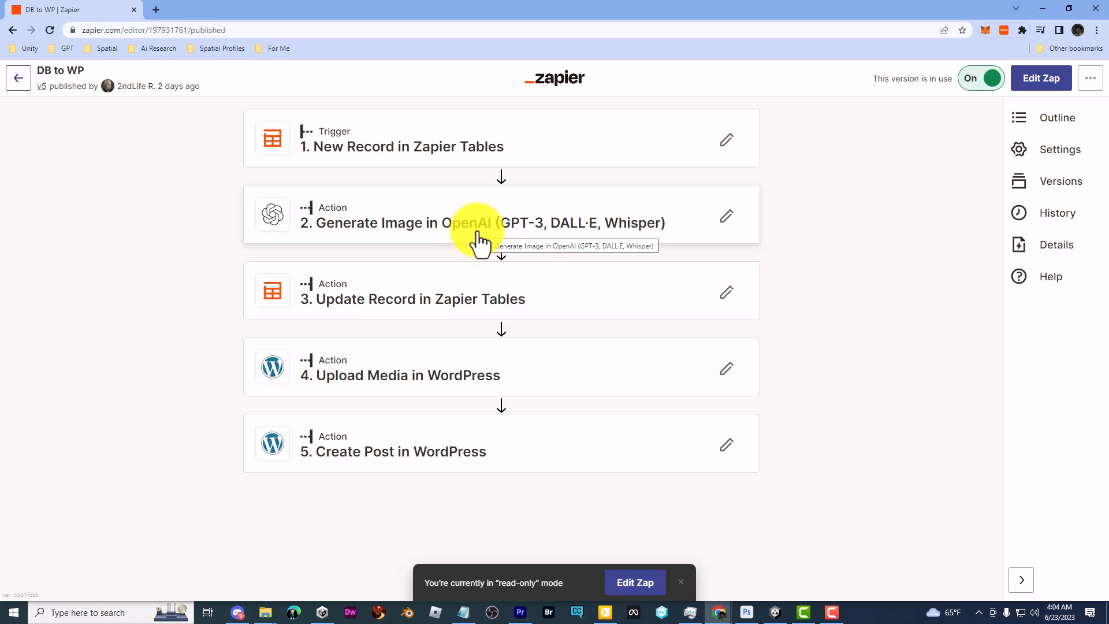
Show the Zap outline and expand the New Record, Generate Image and Update Record steps
click(1046, 120)
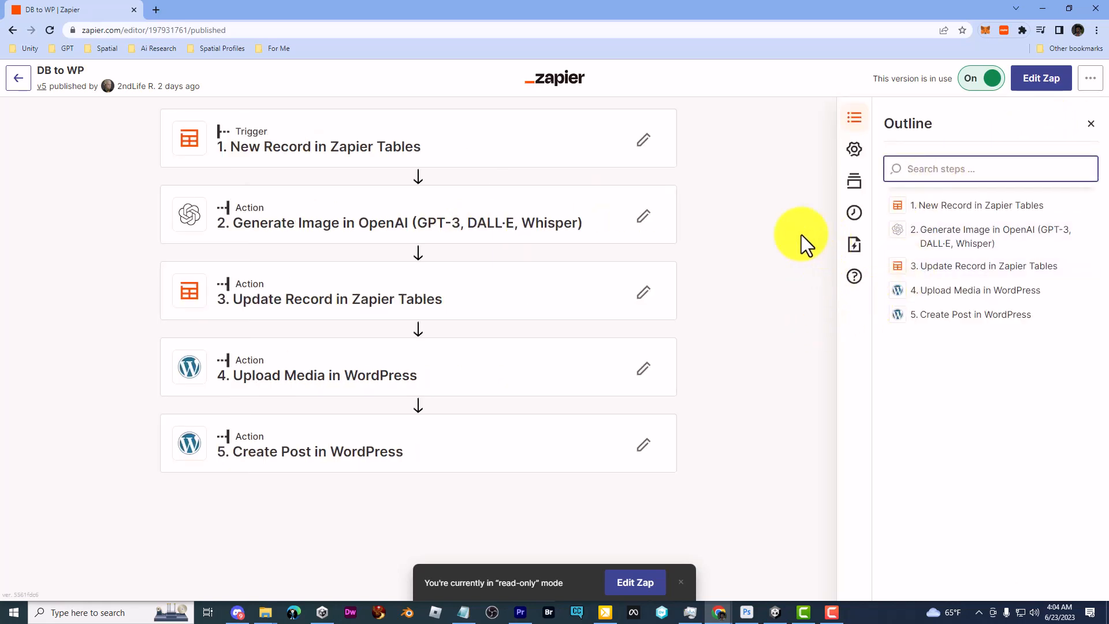
click(947, 206)
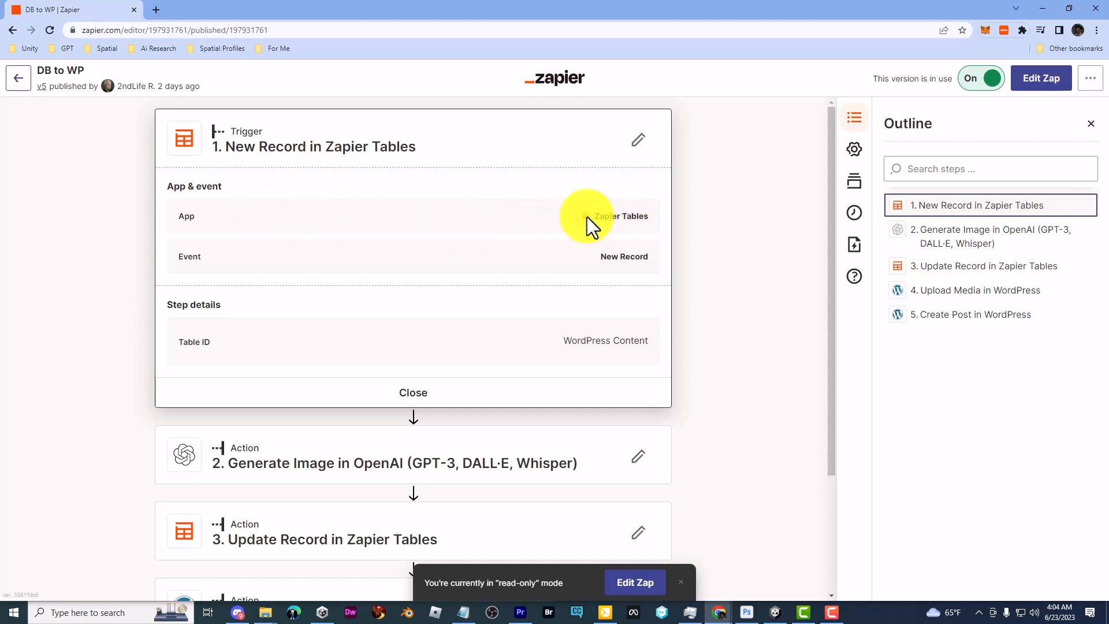
scroll(678, 266, down, 3)
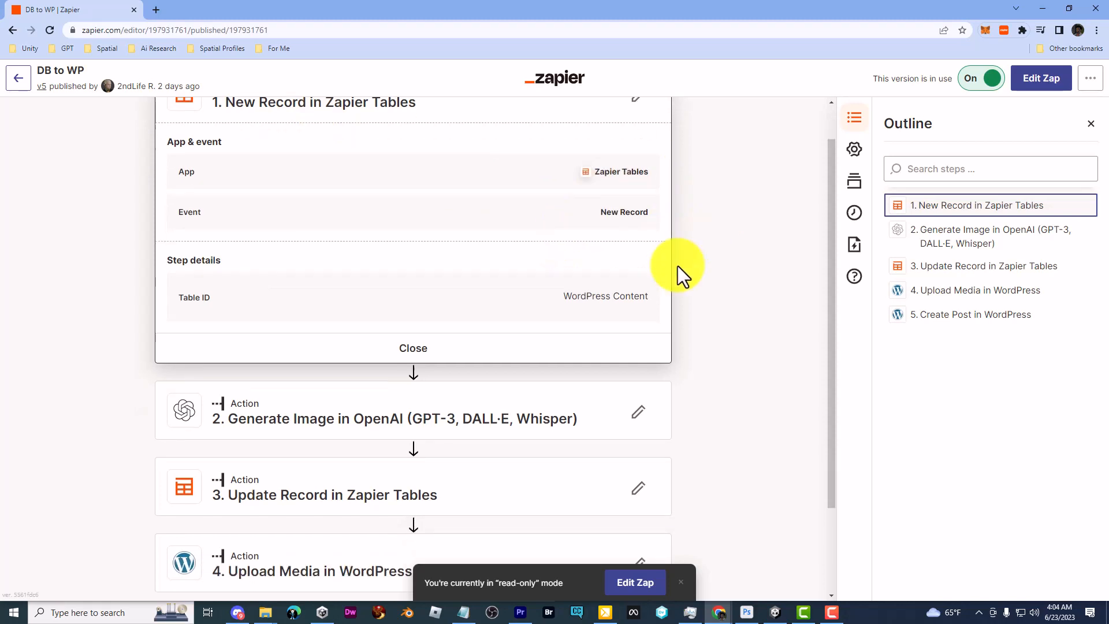
click(976, 243)
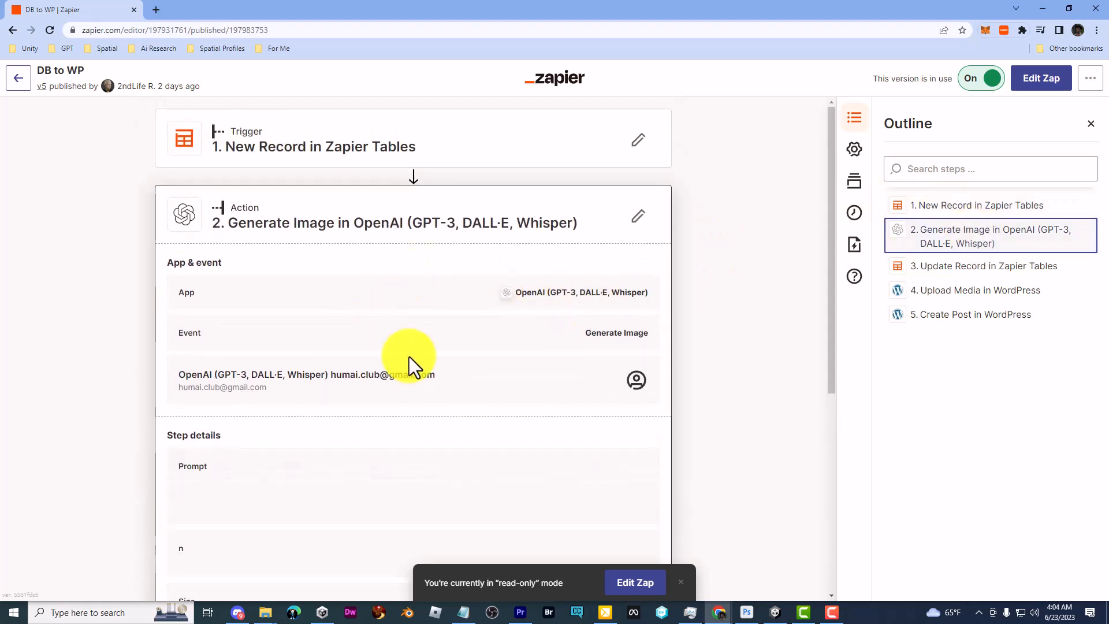
scroll(408, 298, down, 3)
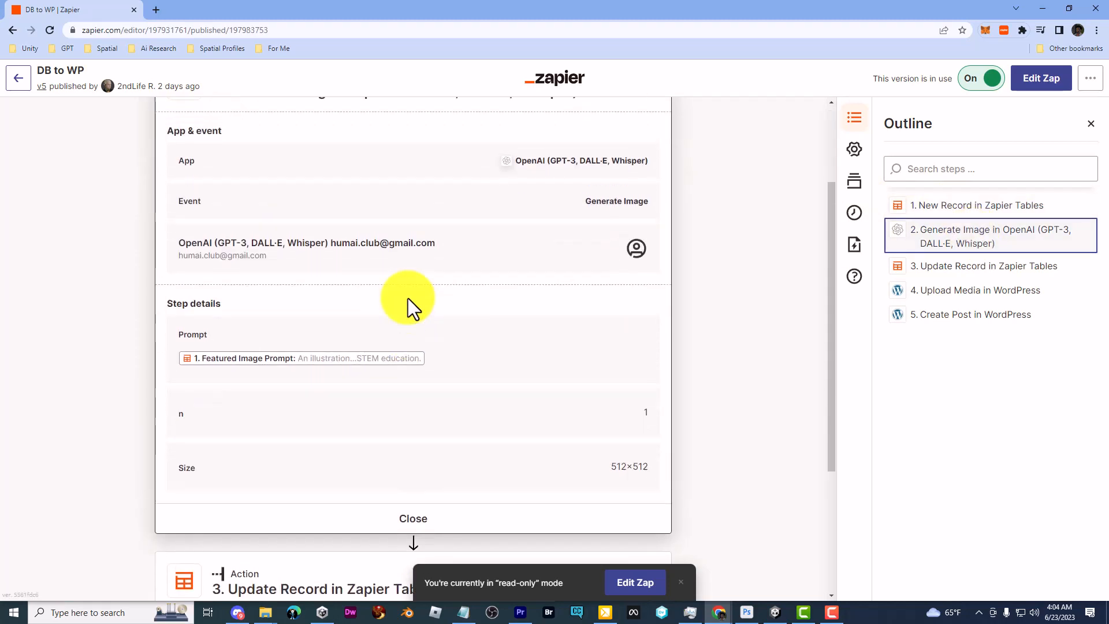
scroll(408, 298, up, 2)
scroll(312, 427, down, 2)
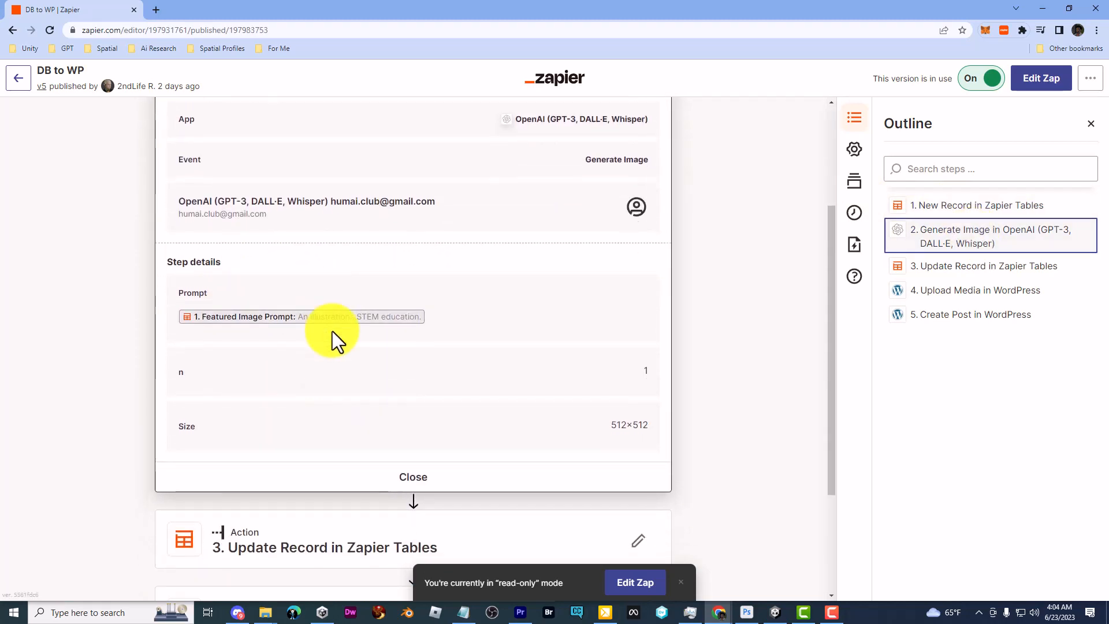
scroll(335, 359, up, 2)
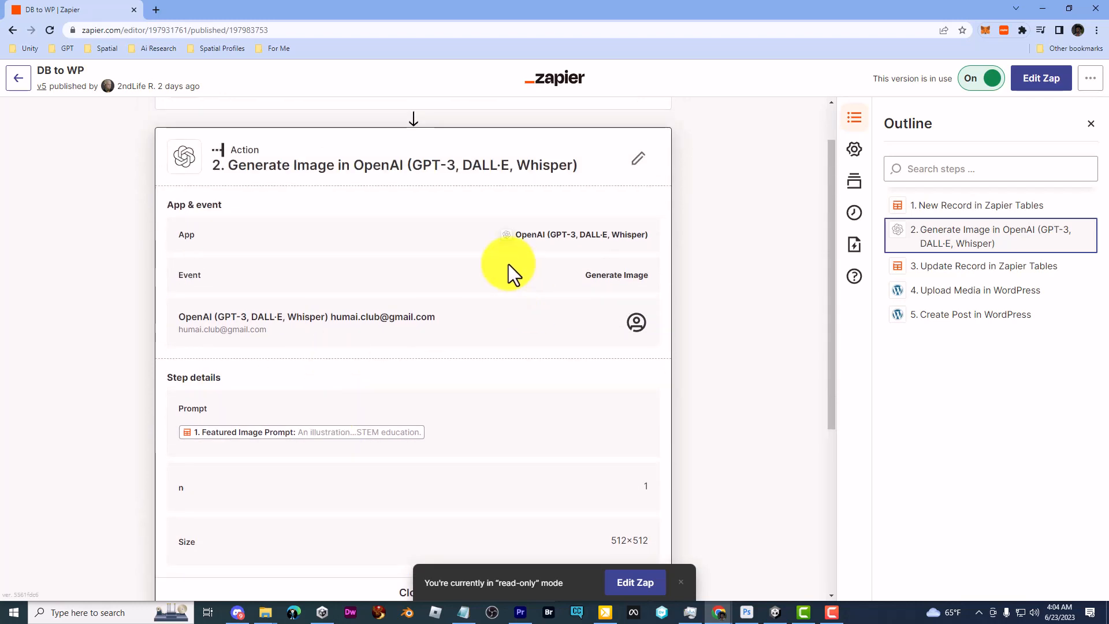
click(948, 267)
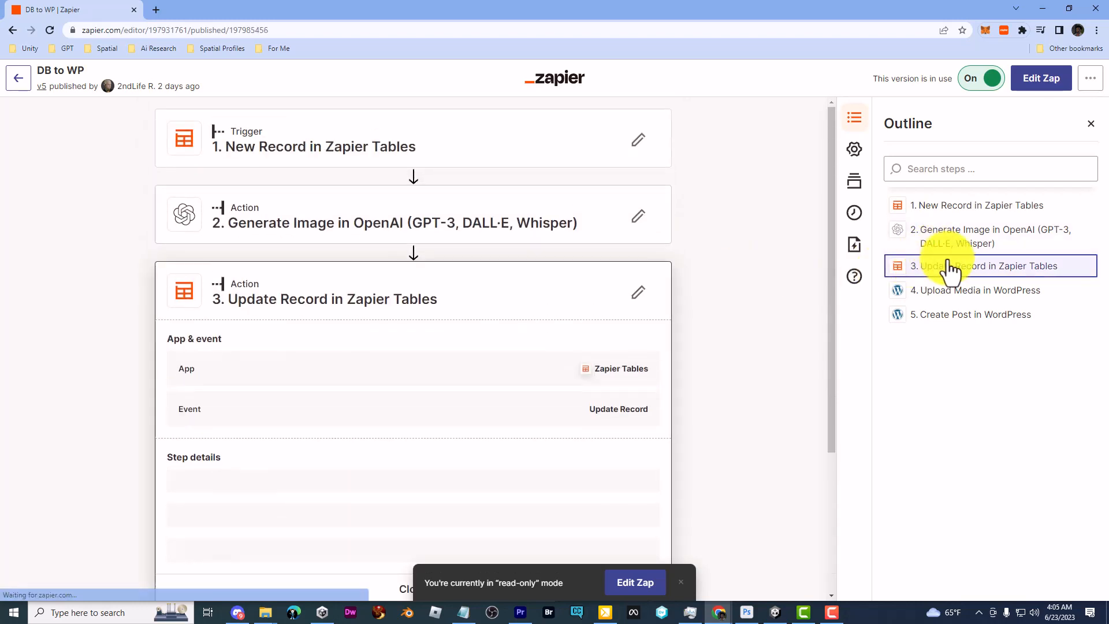
Inspect the Upload Media and Create Post in WordPress steps from the outline
scroll(536, 300, down, 2)
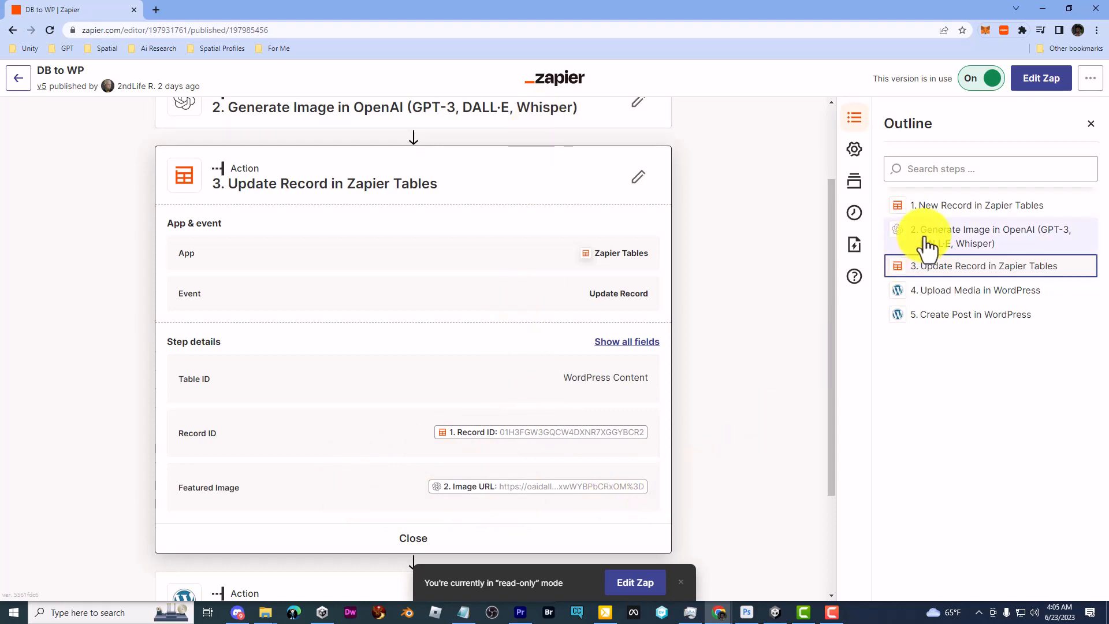
click(975, 296)
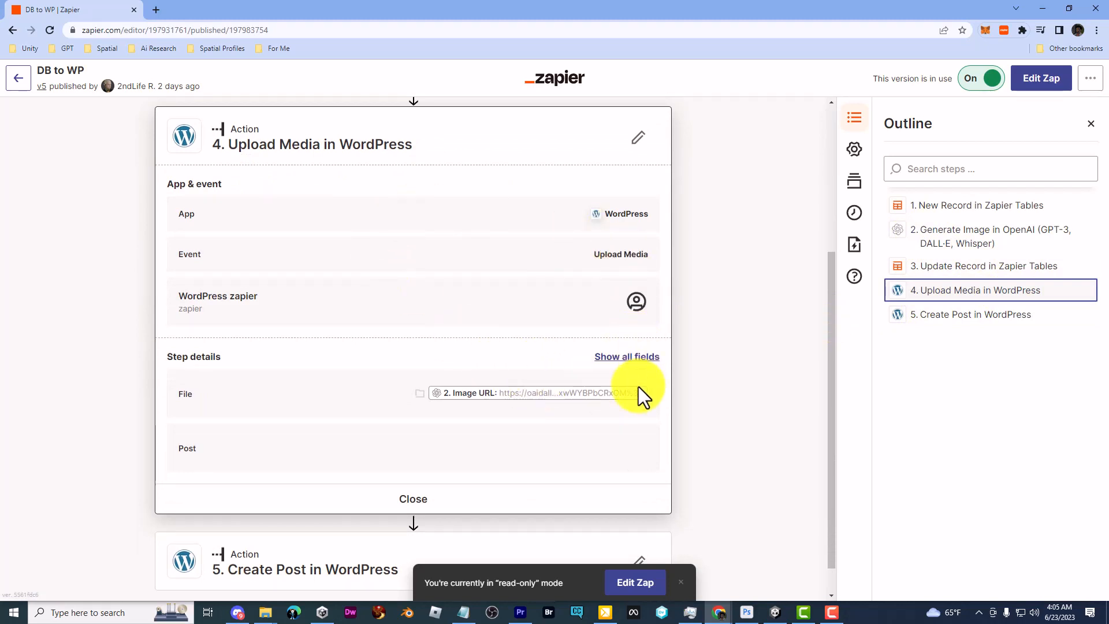
click(953, 316)
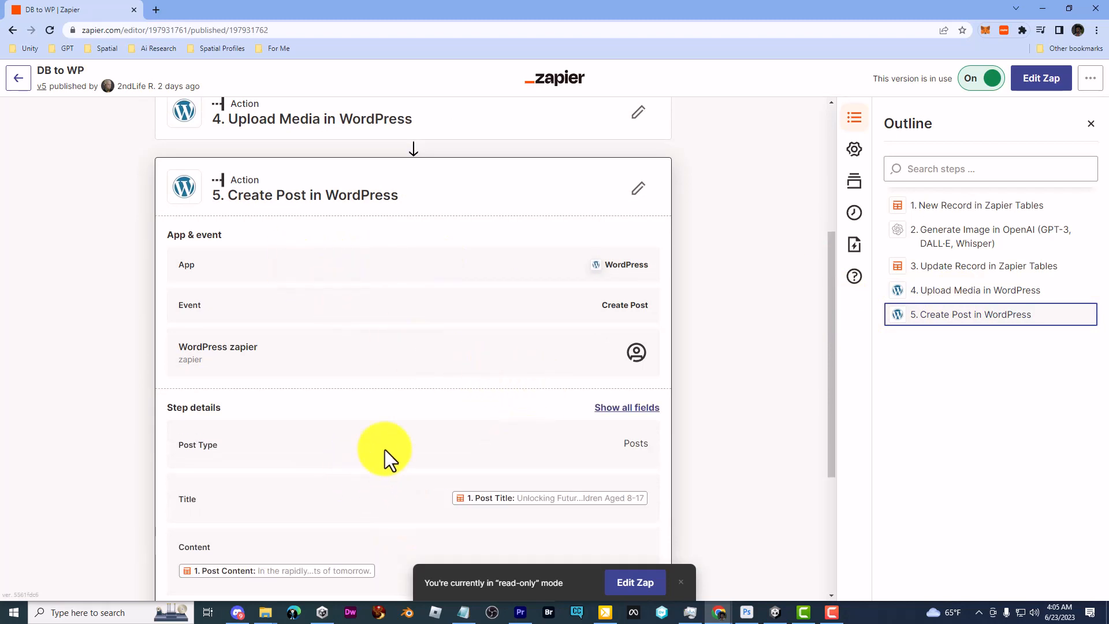
scroll(384, 450, down, 4)
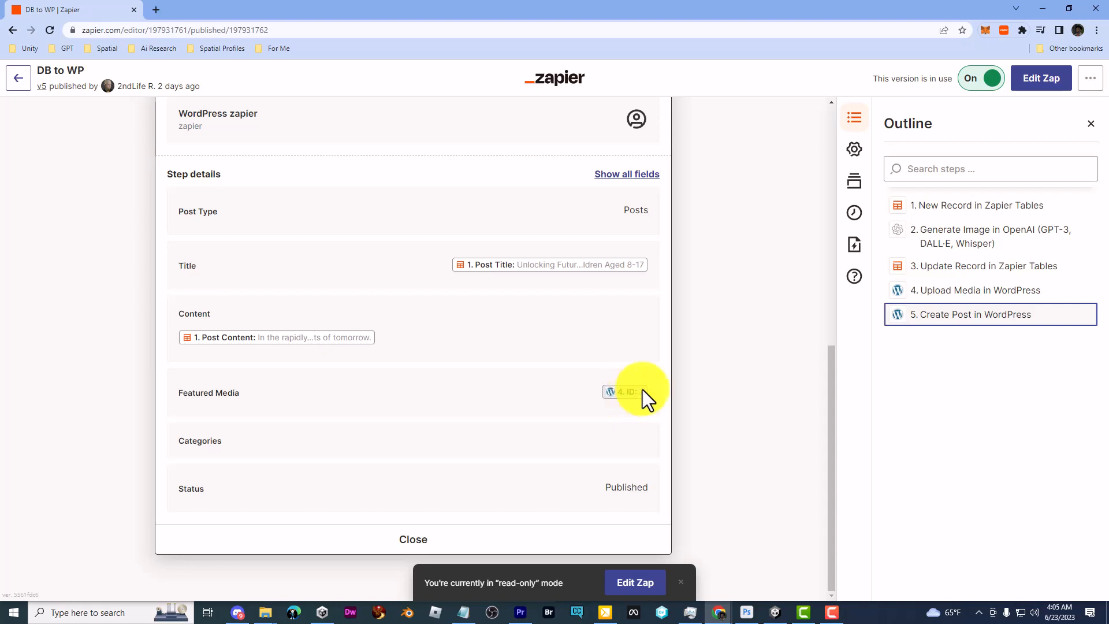
scroll(644, 390, up, 2)
scroll(643, 390, down, 2)
scroll(587, 344, up, 3)
scroll(451, 247, up, 3)
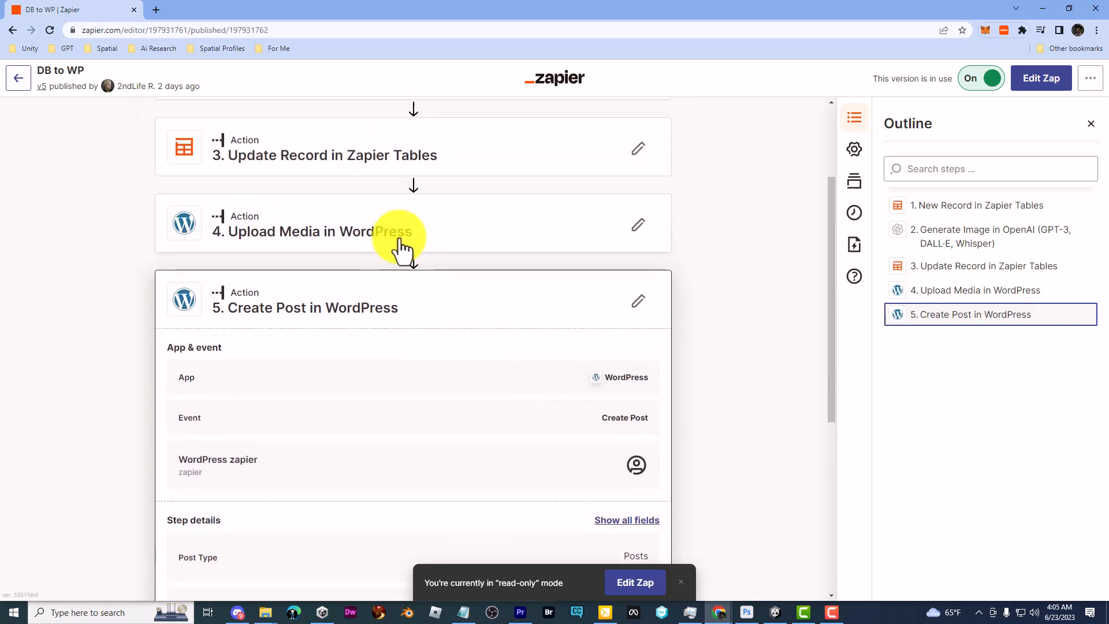
scroll(376, 289, up, 2)
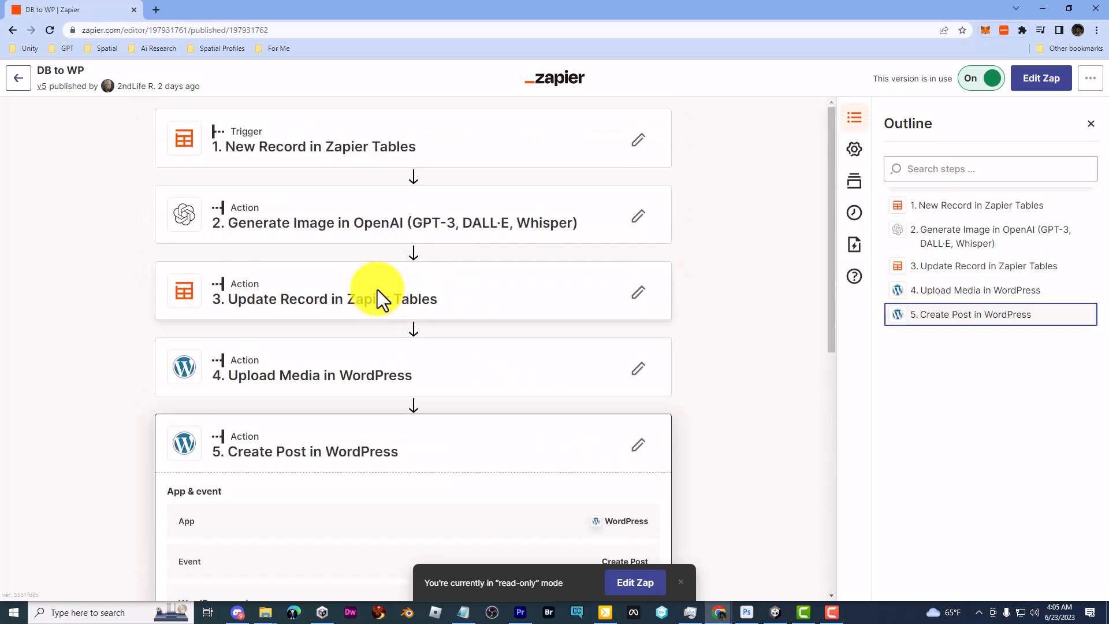
Expand the Upload Media and Create Post details, then start a draft to edit Create Post
click(316, 357)
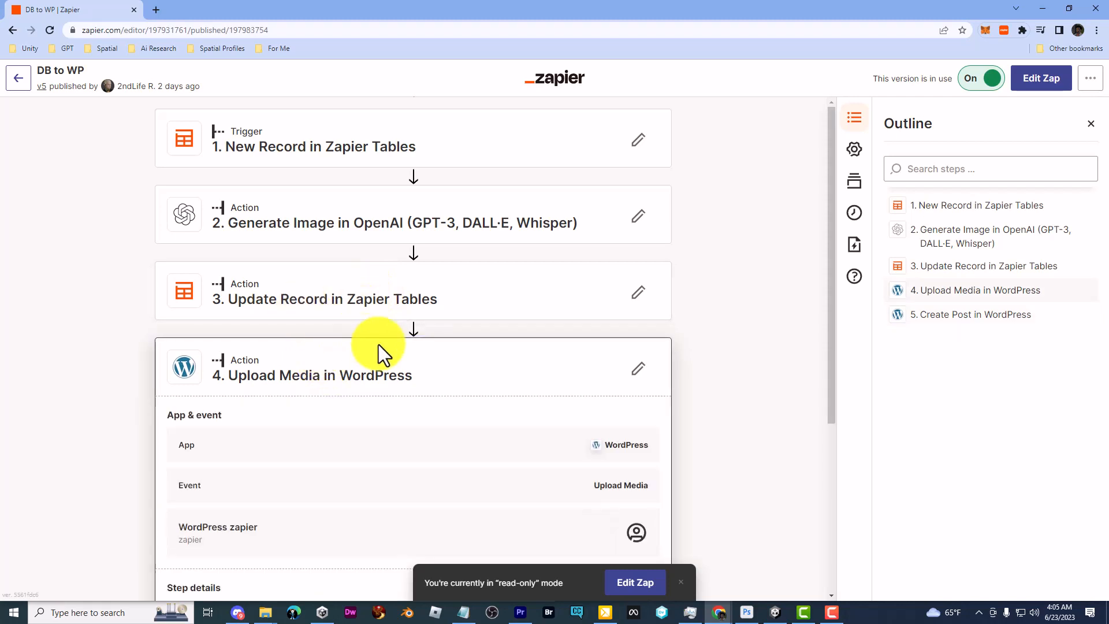
scroll(381, 361, down, 4)
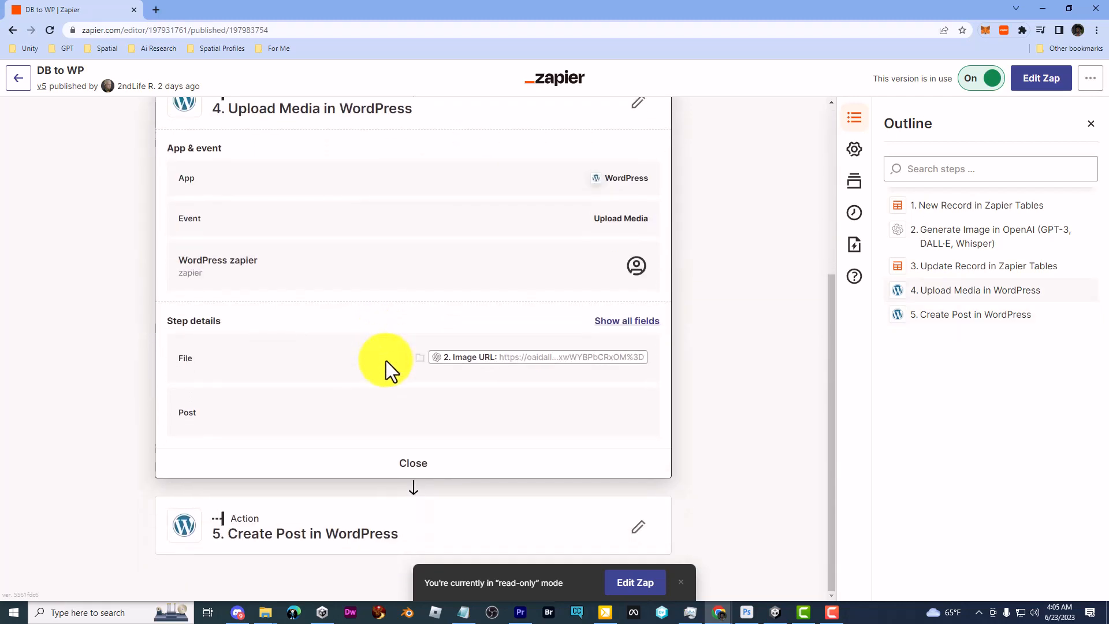
click(337, 511)
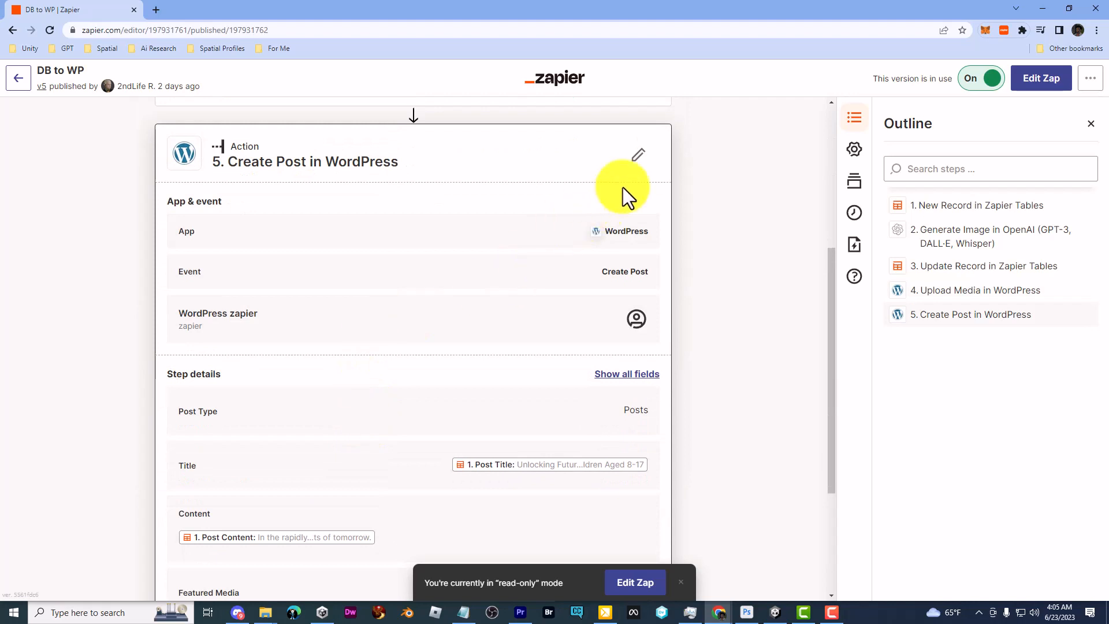
click(638, 157)
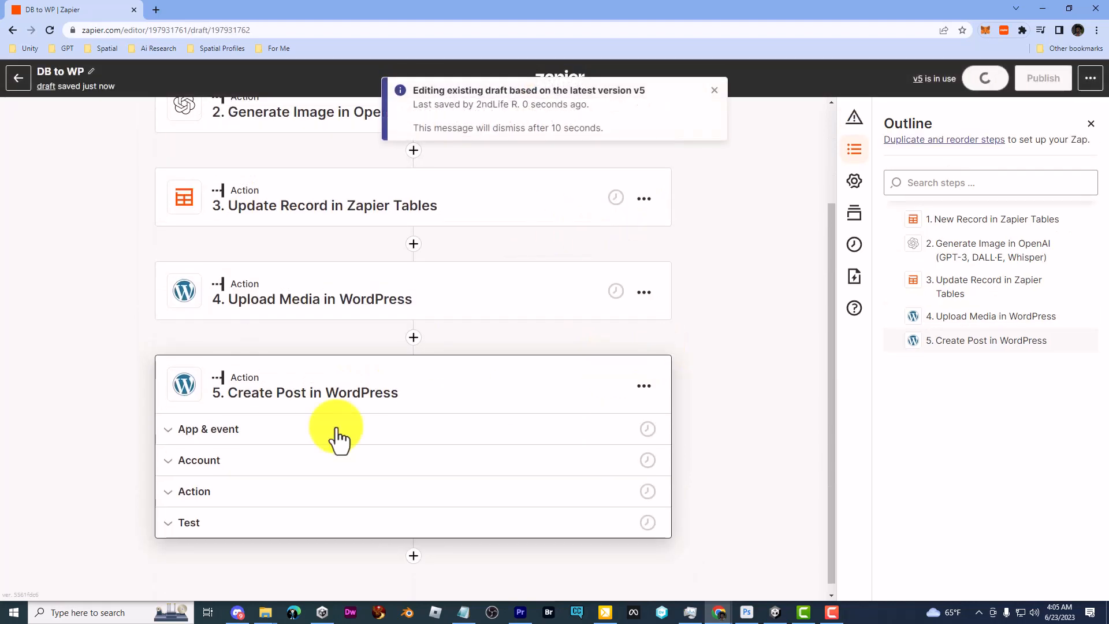
Expand the Create Post action fields and review them down to Categories
click(220, 492)
scroll(120, 419, down, 9)
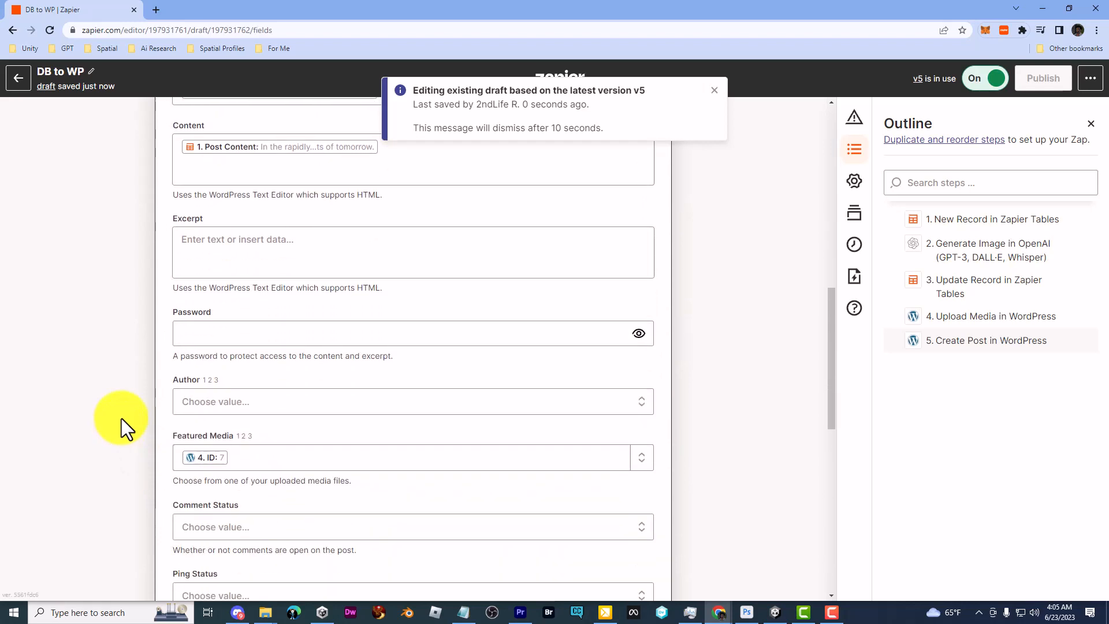
scroll(124, 414, down, 1)
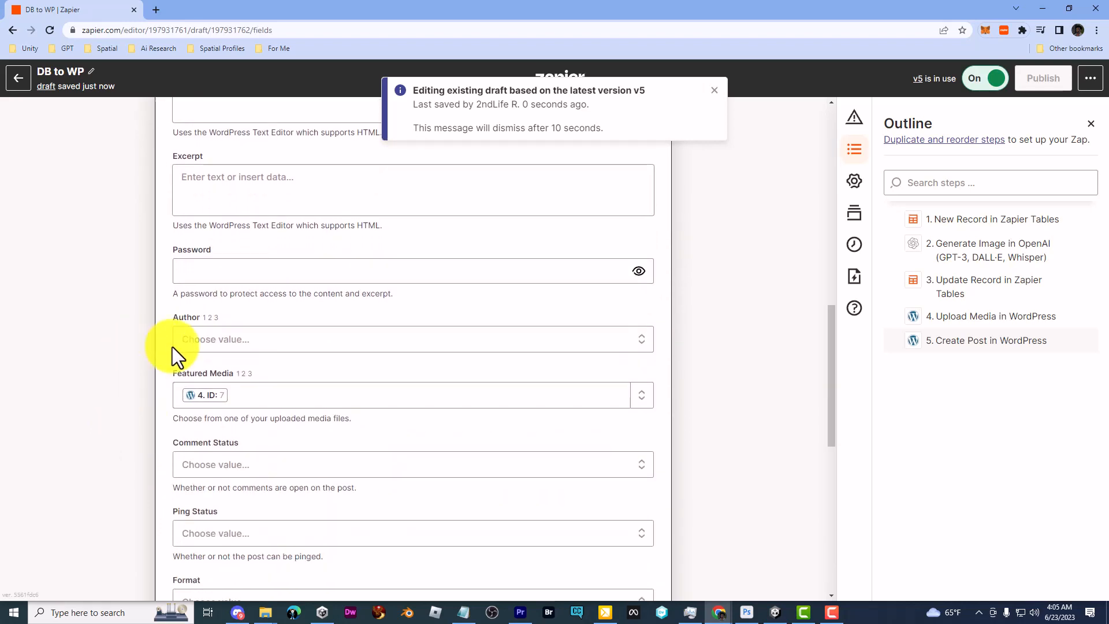
scroll(155, 345, down, 3)
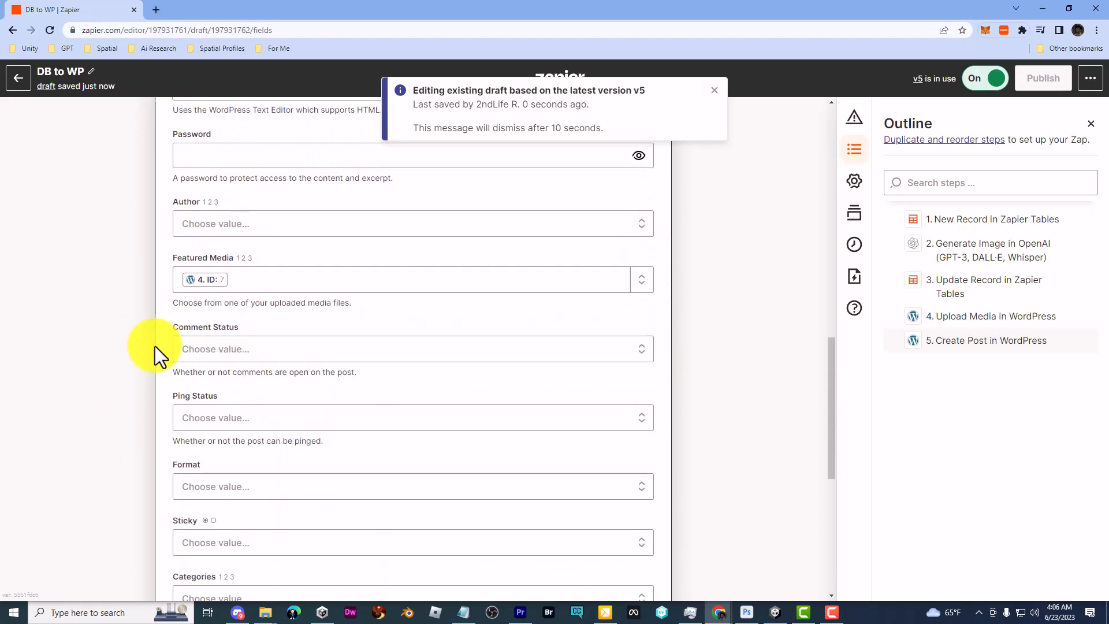
scroll(155, 351, down, 3)
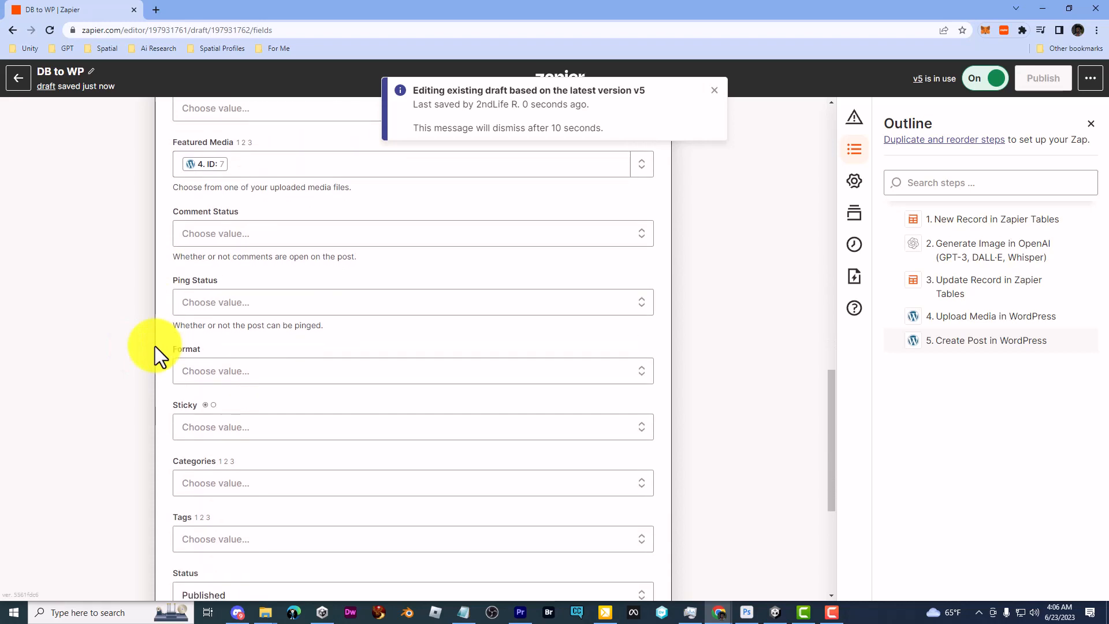
Pick Metaverse in Categories, remove it again, and close the draft
click(296, 373)
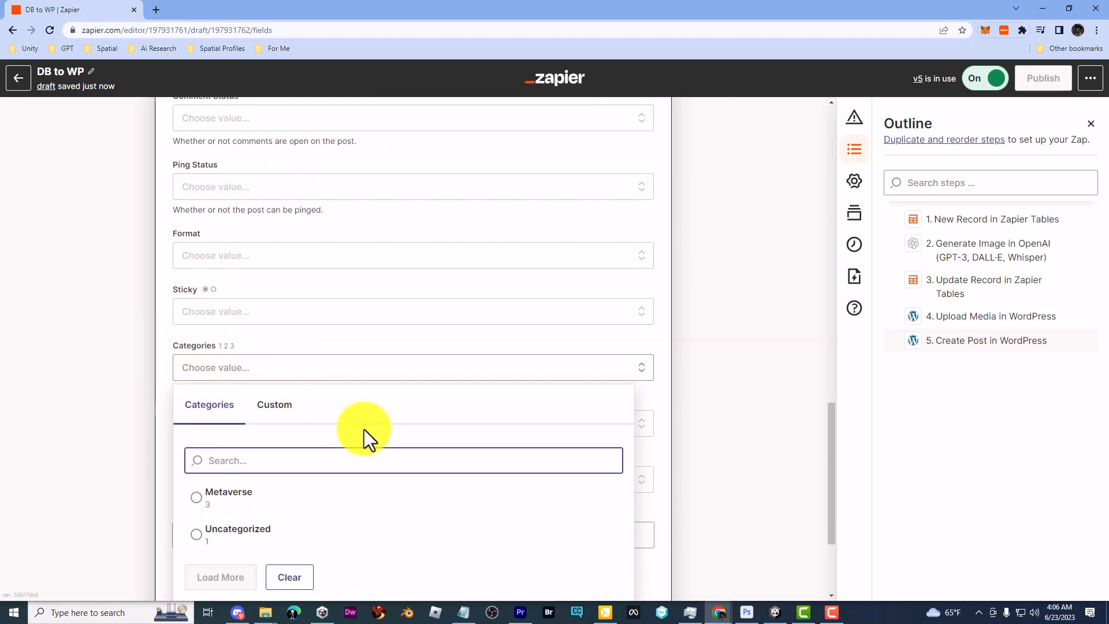
click(254, 511)
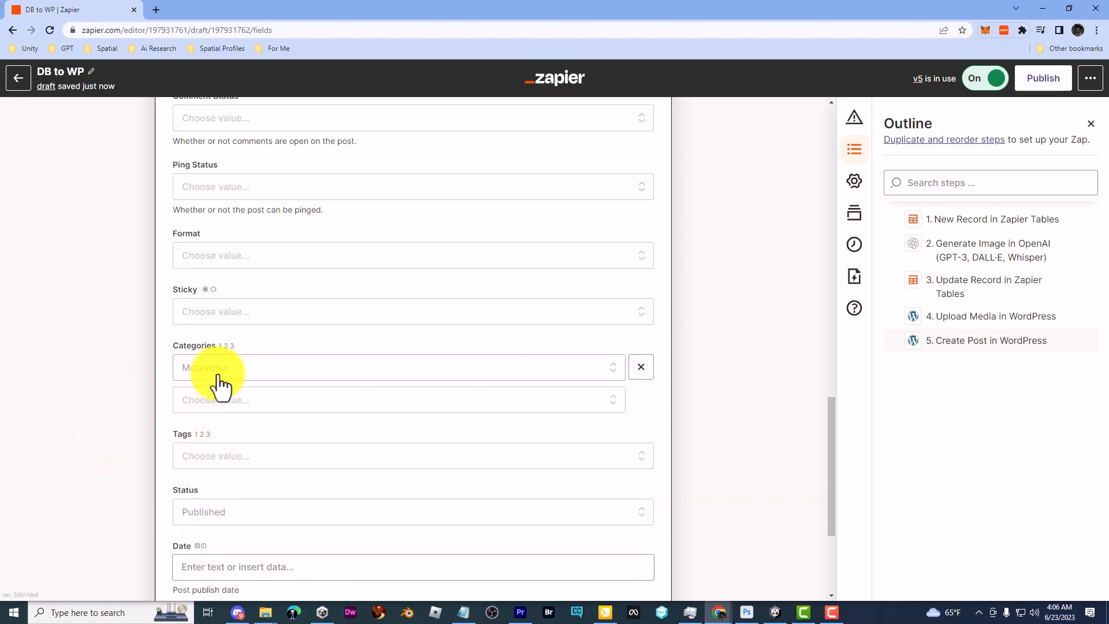
click(636, 368)
scroll(255, 435, down, 2)
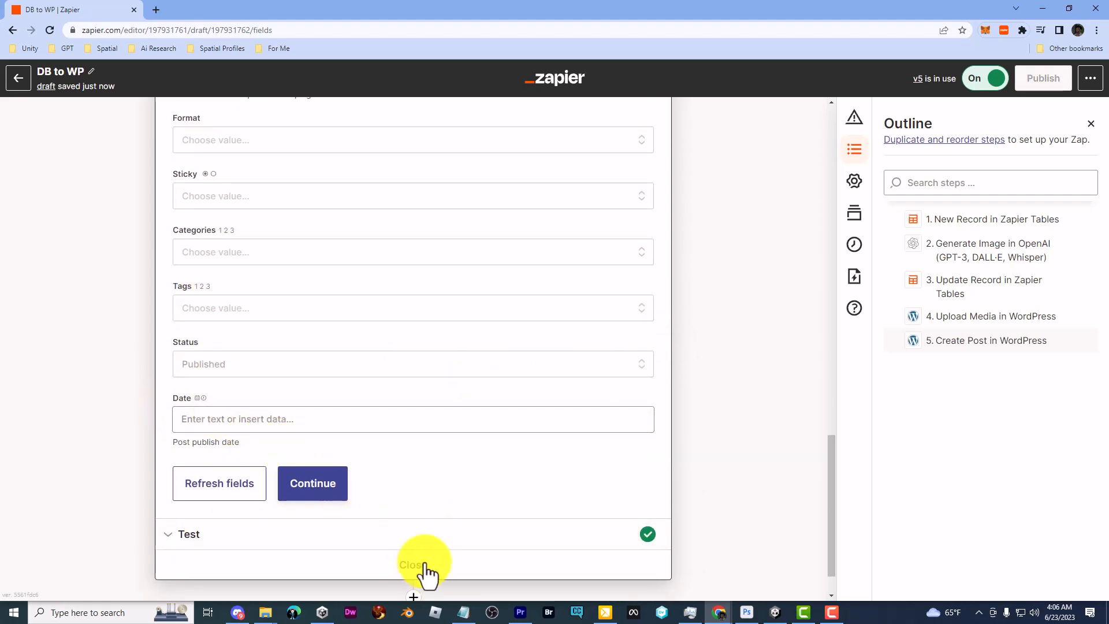
click(22, 79)
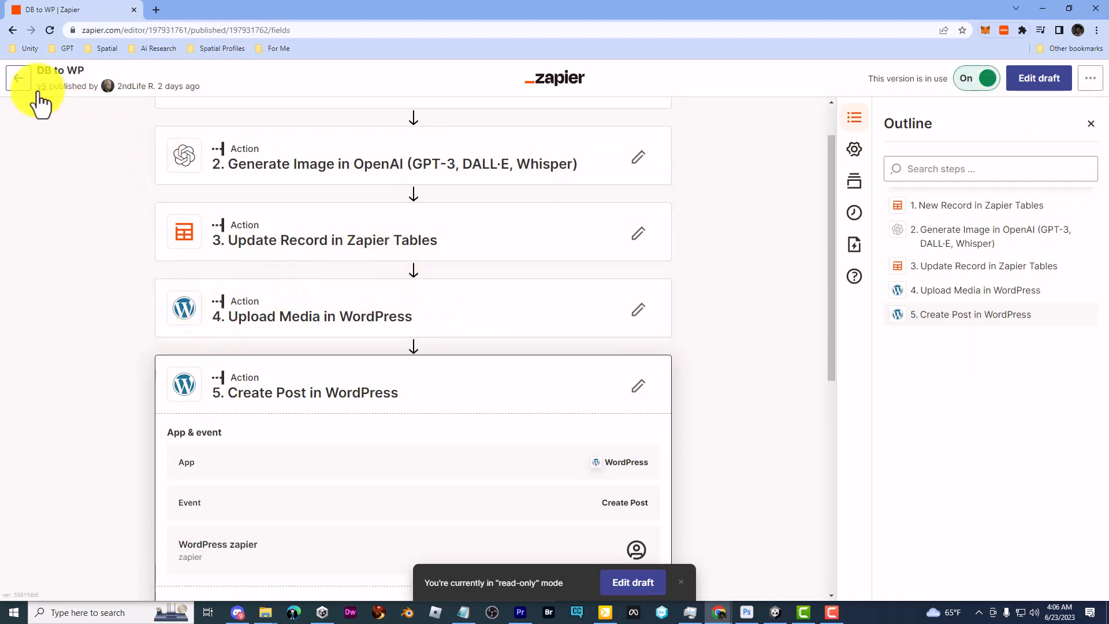
Create a new Zap triggered by New Record in the Zapier Tables WordPress Content table
click(19, 79)
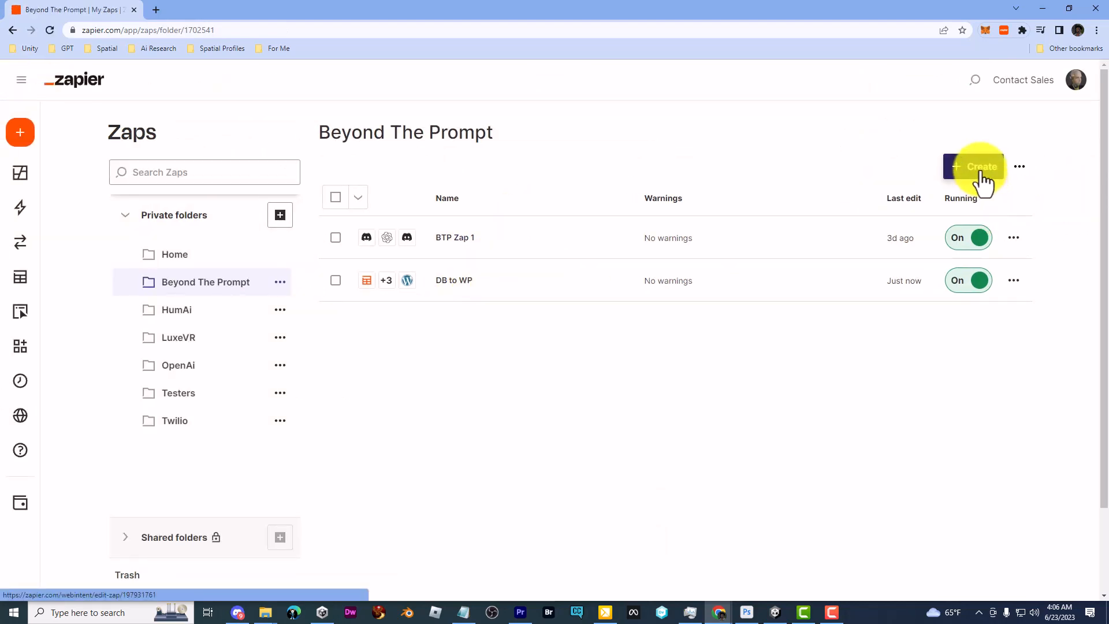
click(981, 179)
click(939, 209)
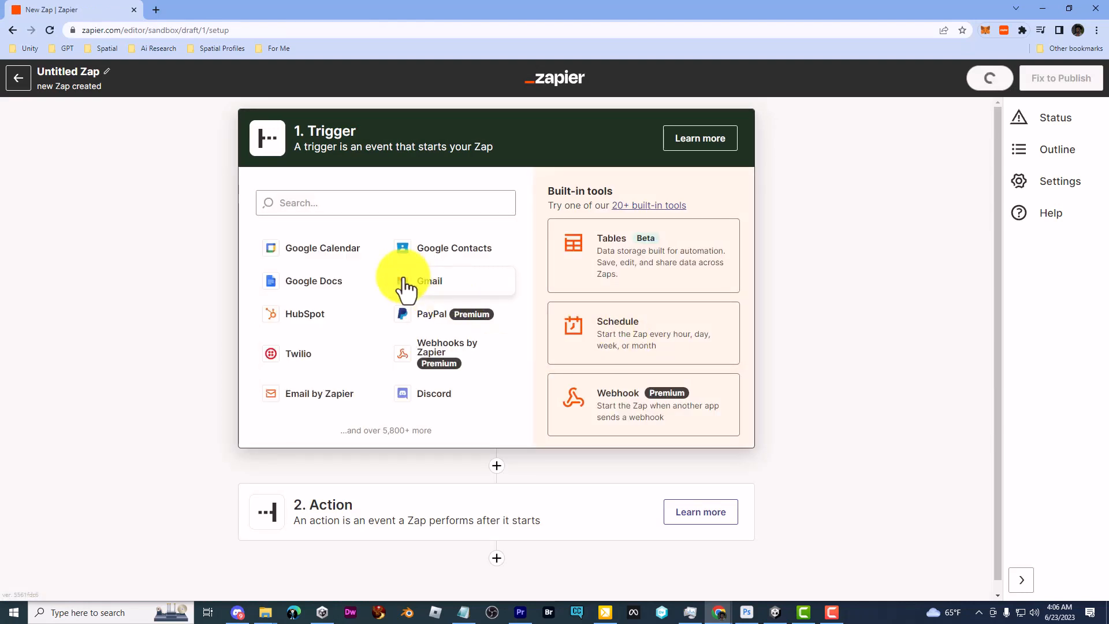
click(696, 254)
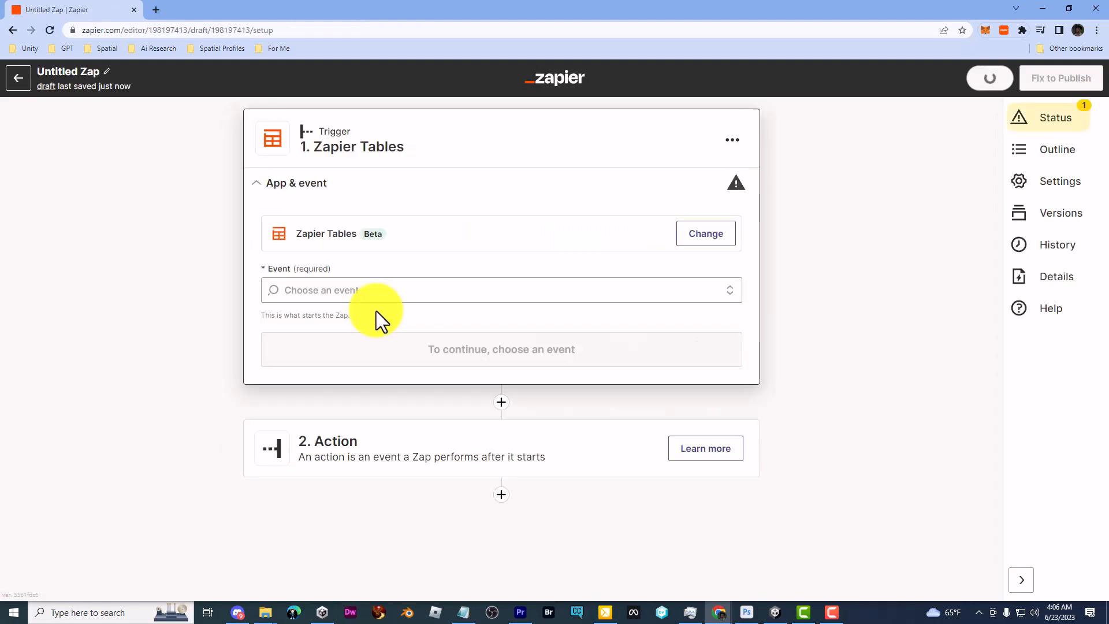
click(416, 283)
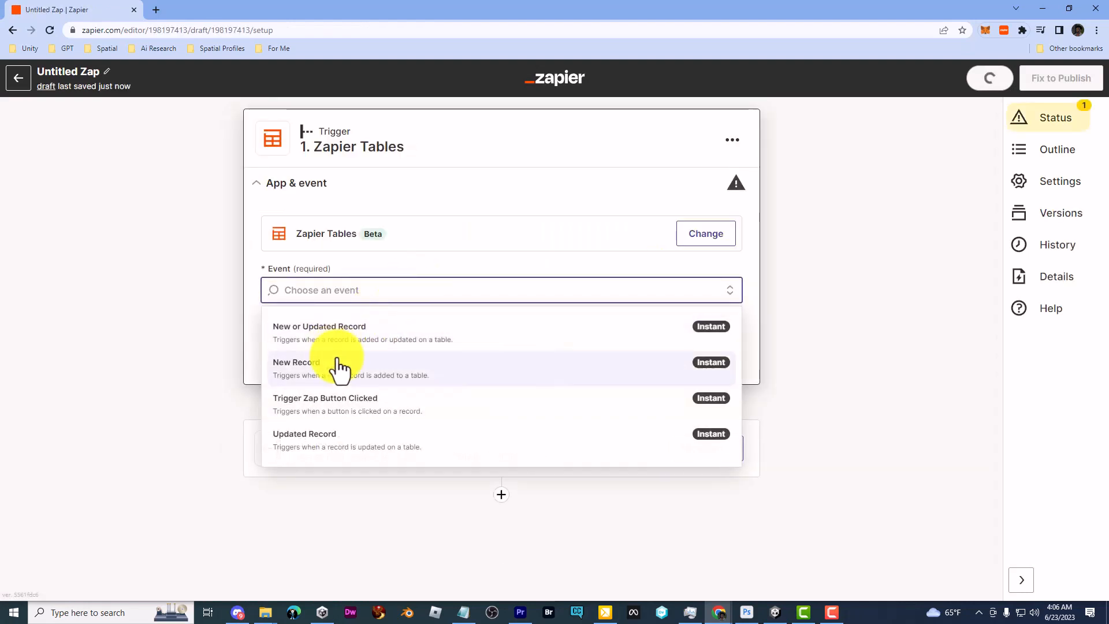
click(375, 377)
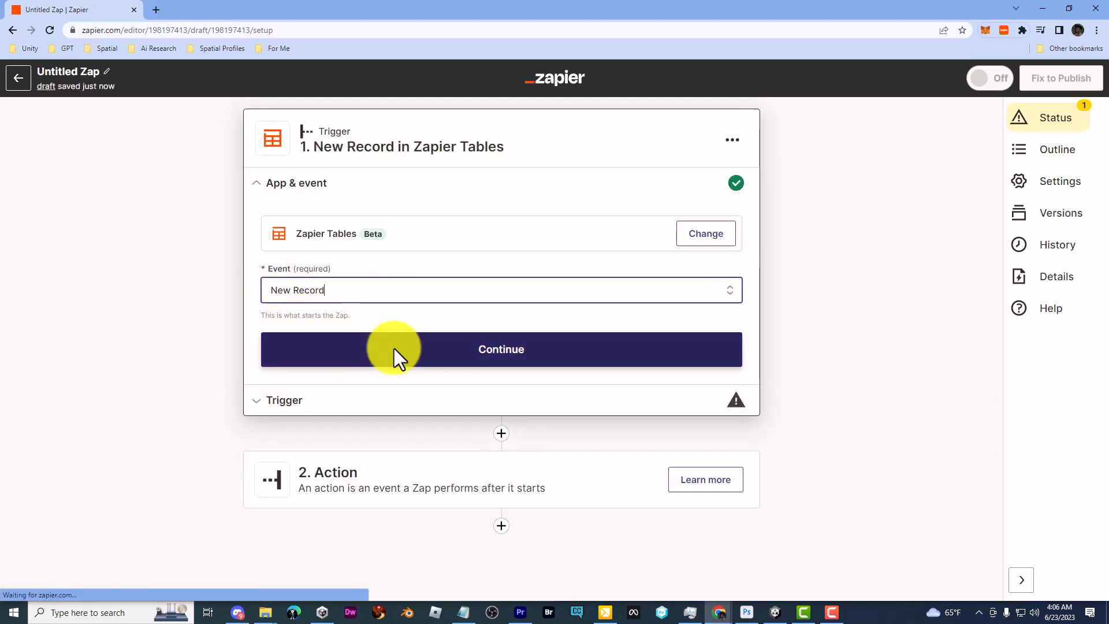
click(396, 350)
click(321, 276)
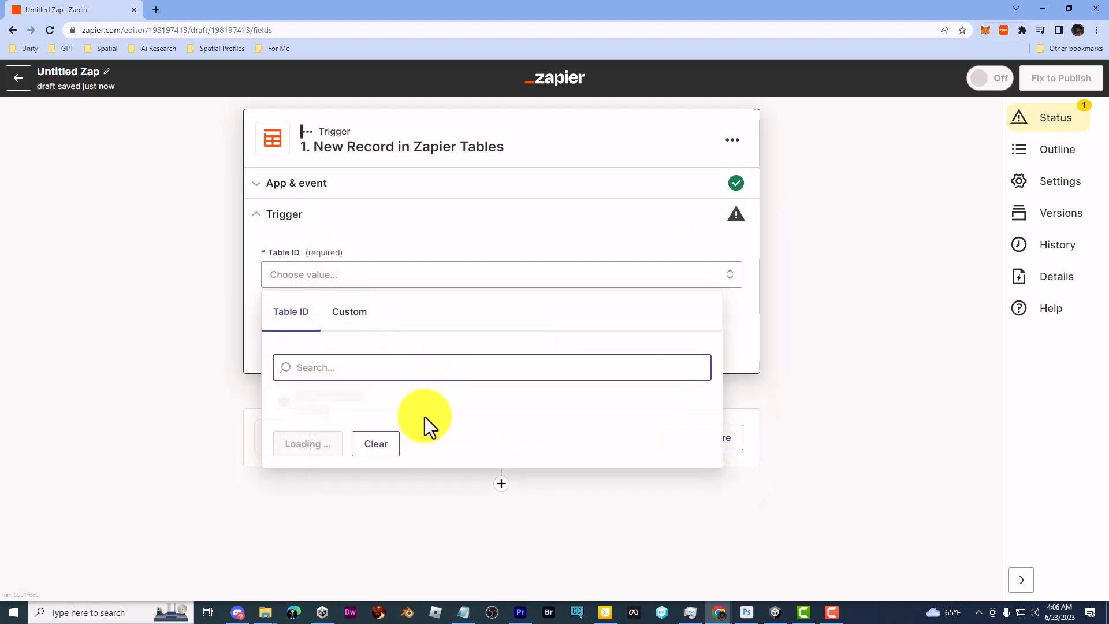
click(404, 459)
click(411, 534)
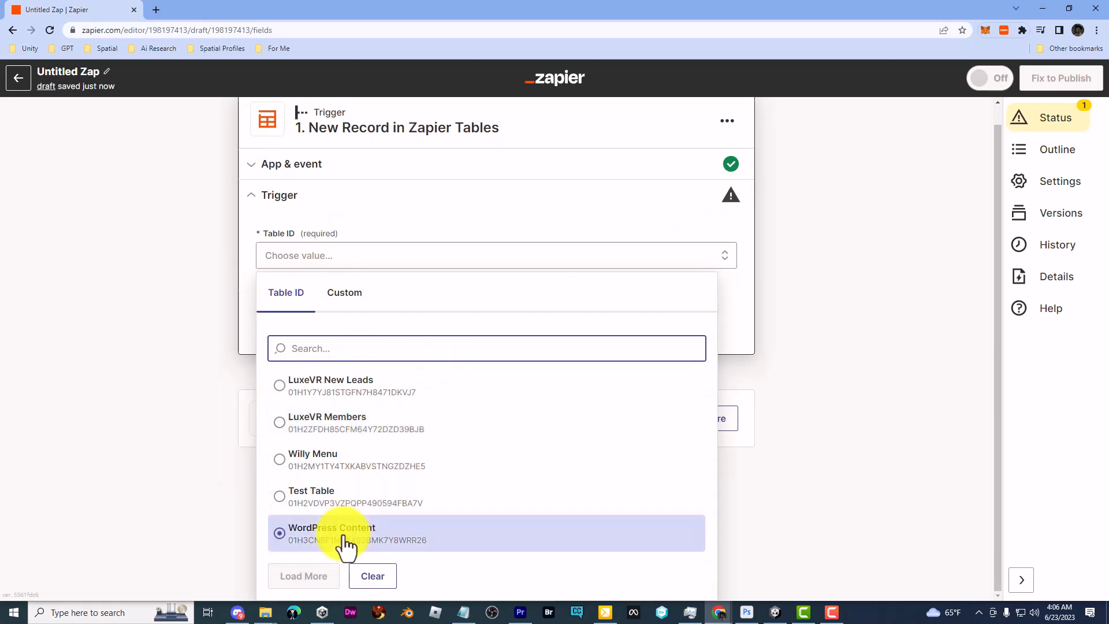
click(413, 347)
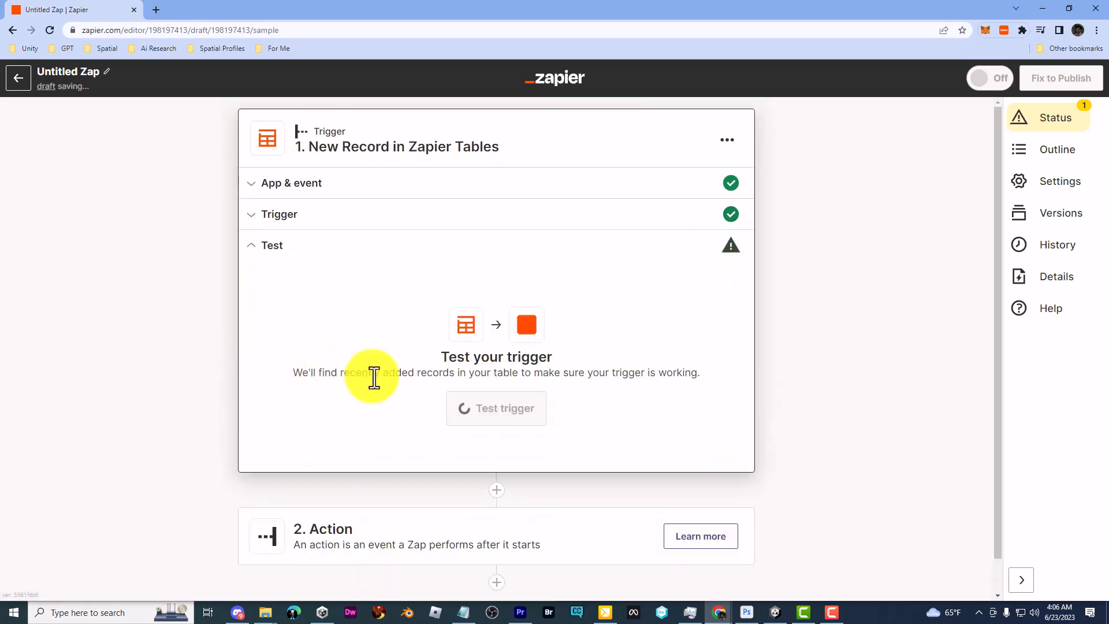
Test the trigger and continue with the found sample record
click(459, 408)
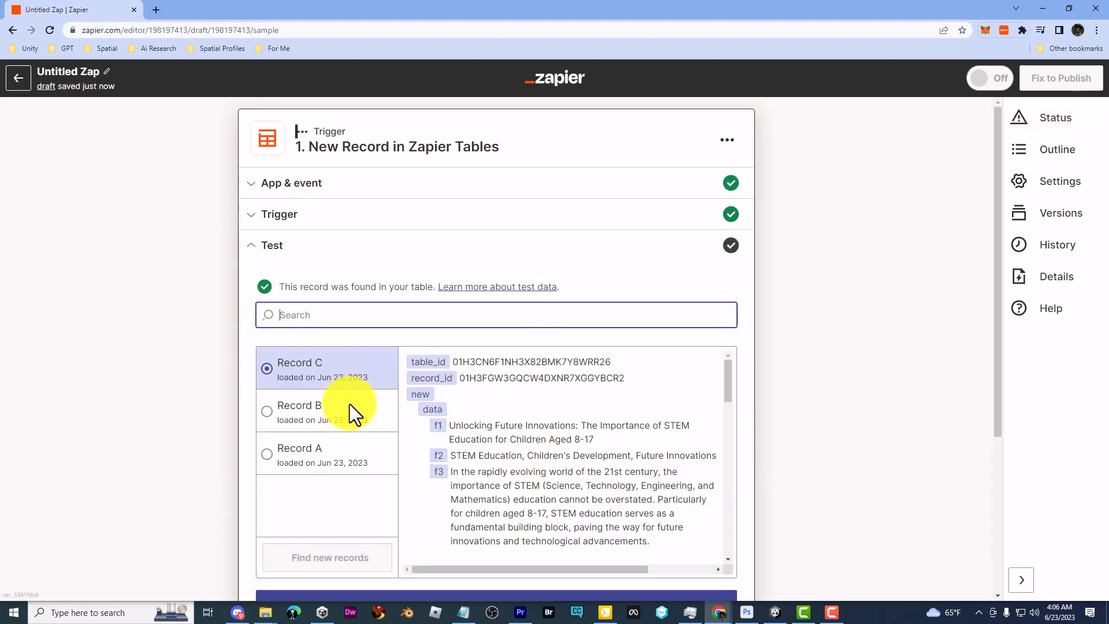
scroll(531, 462, down, 1)
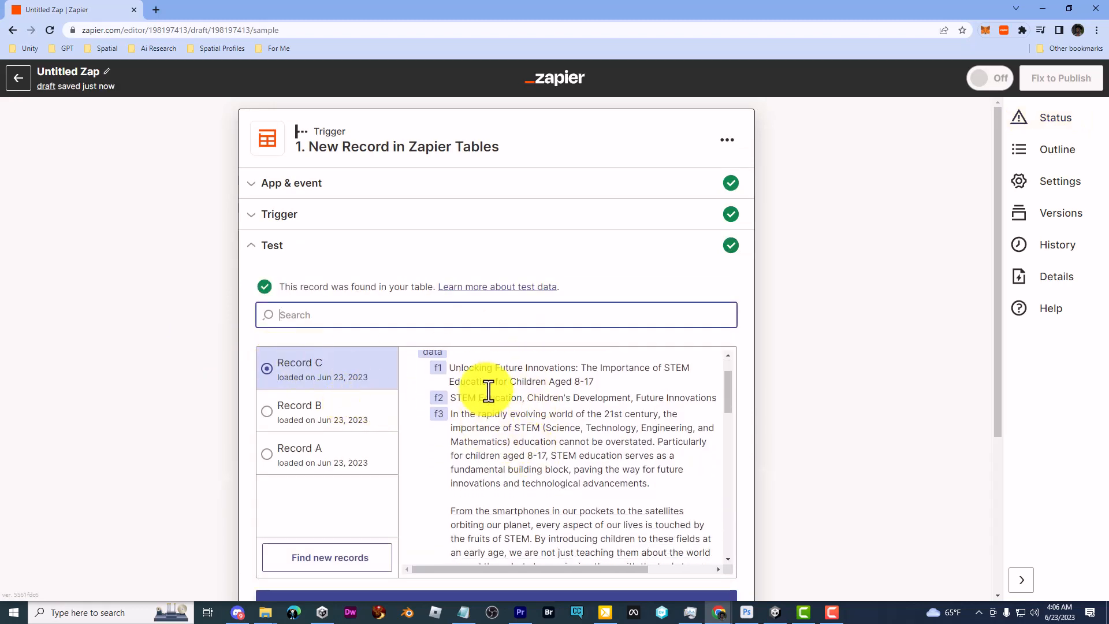
scroll(578, 451, up, 1)
scroll(848, 370, down, 3)
click(500, 433)
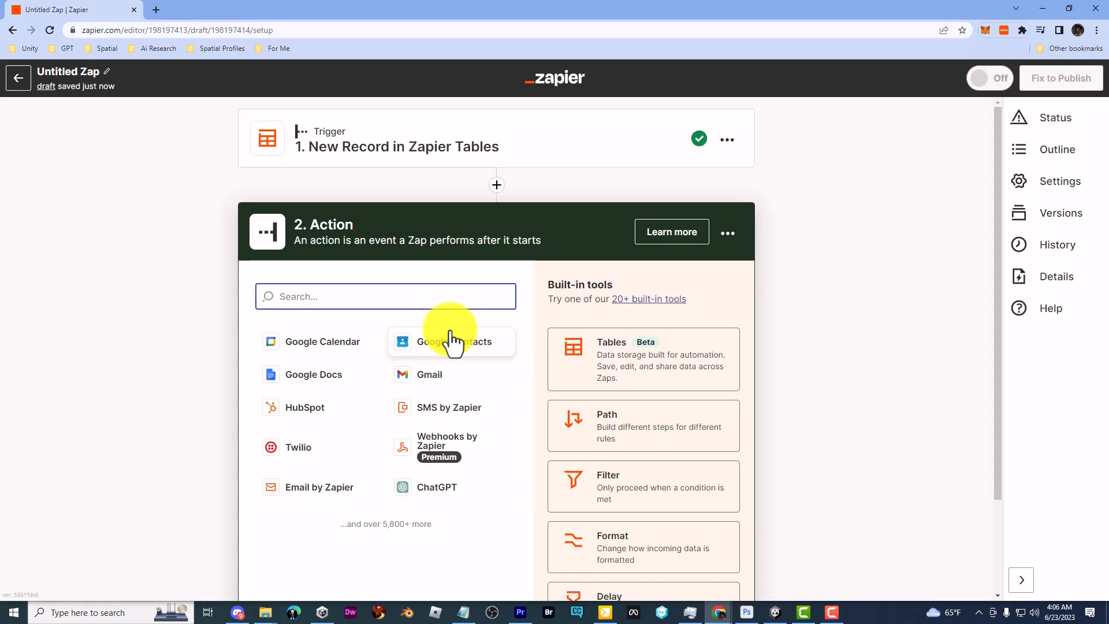
Set the action to WordPress Create Post with the connected account and Post Type Posts
text(wordpress)
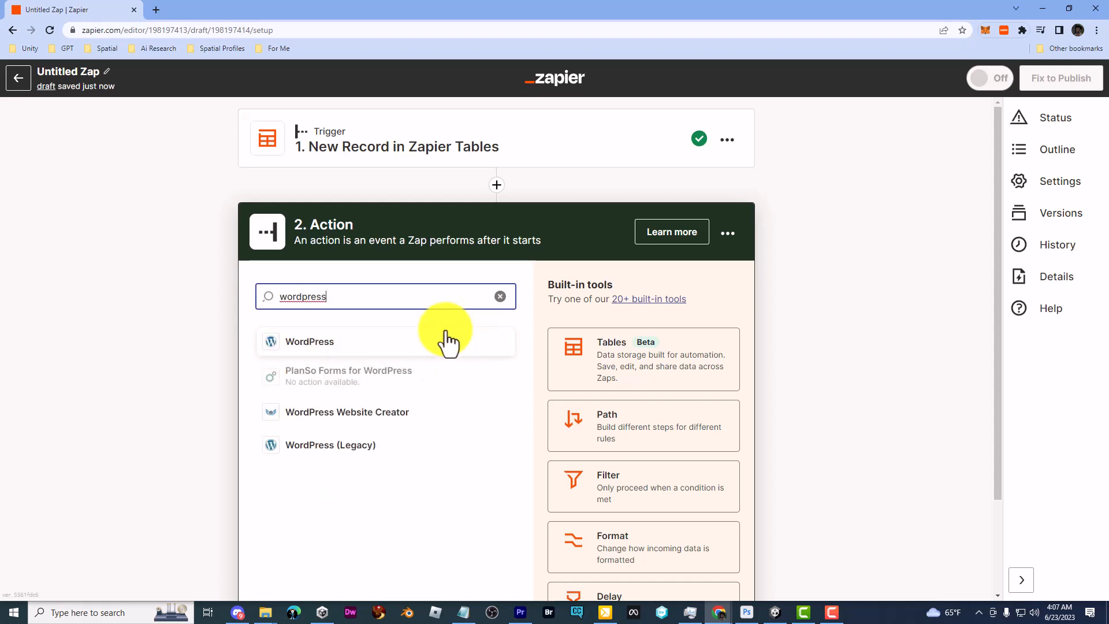
click(447, 343)
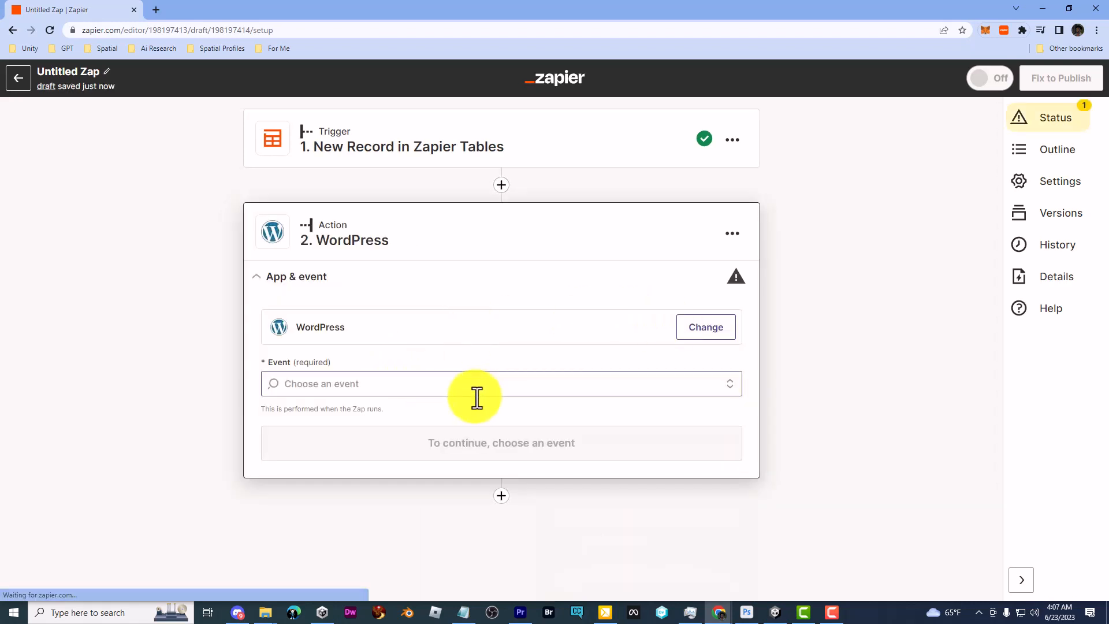
click(339, 383)
click(291, 445)
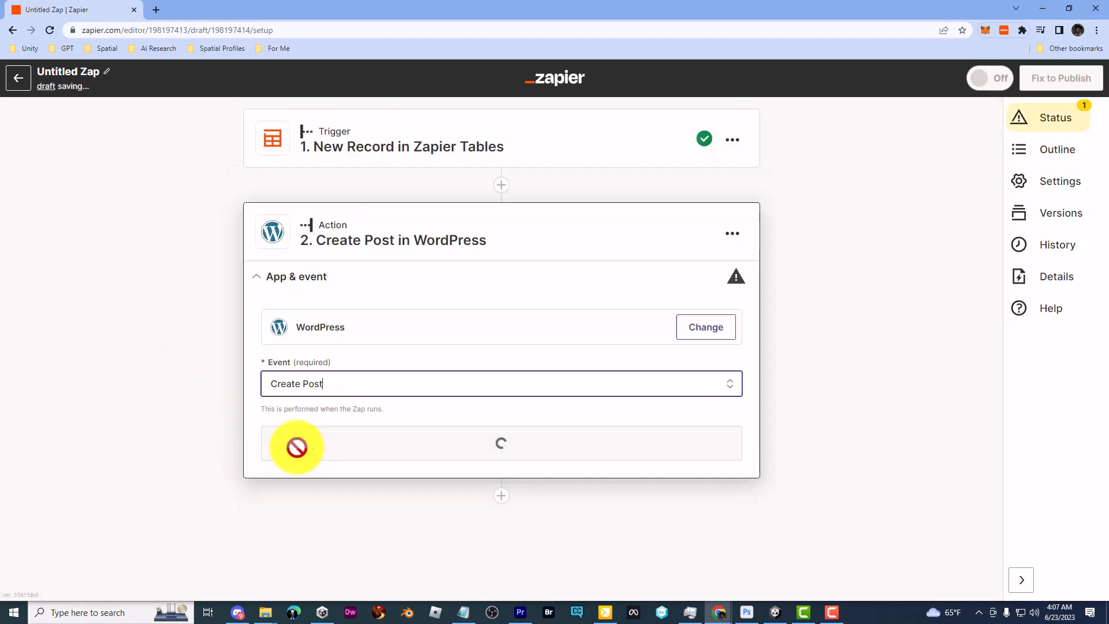
click(424, 454)
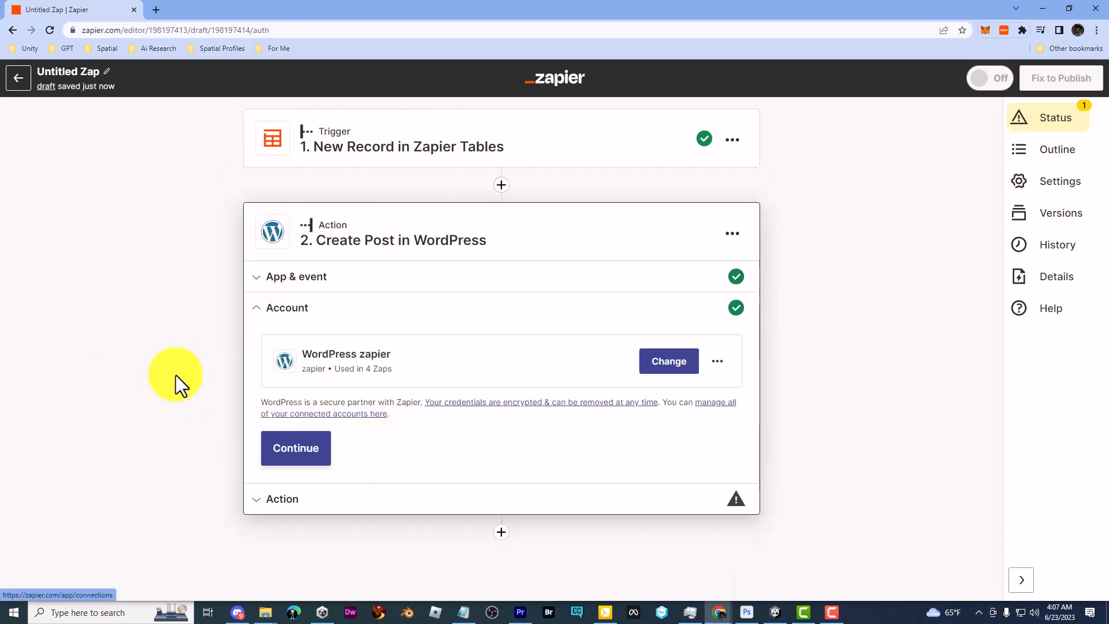
click(295, 457)
click(366, 400)
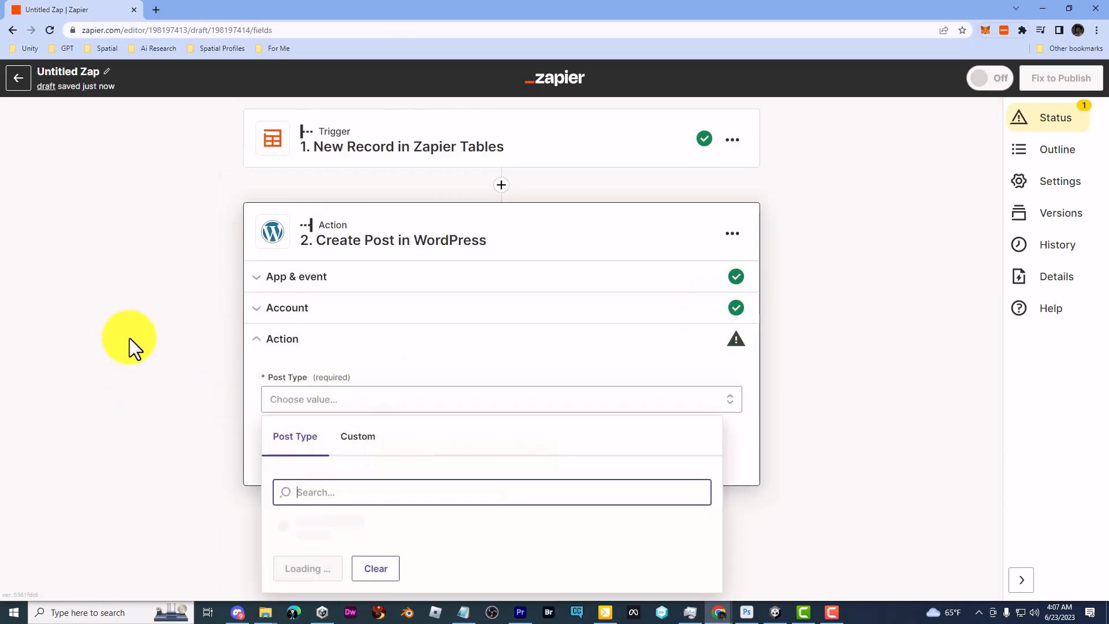
click(297, 534)
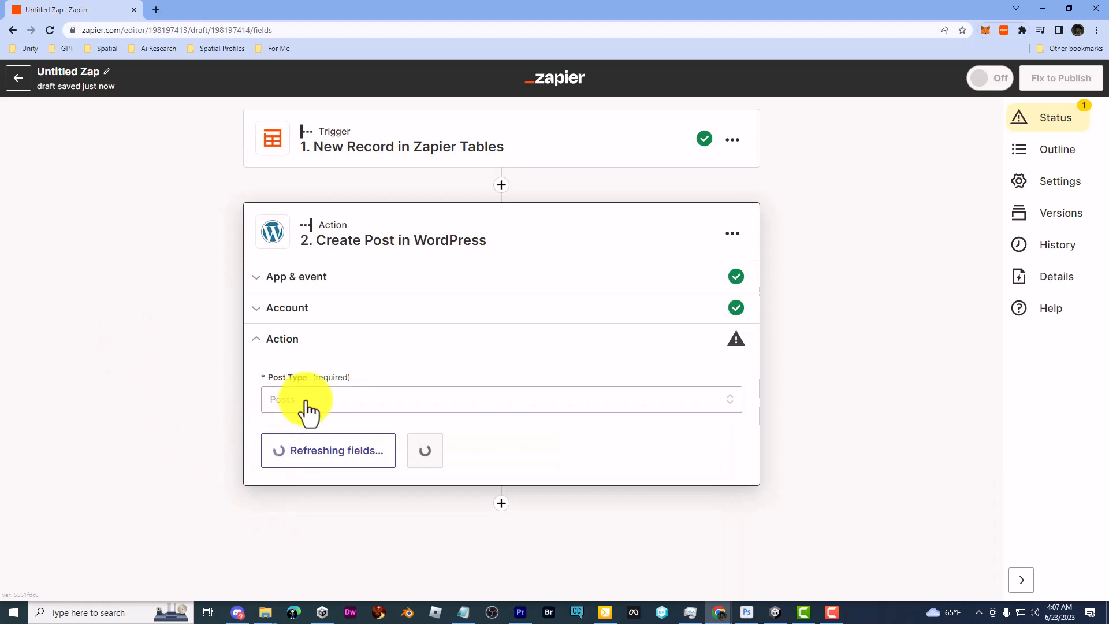
Map the post title and content to the record's Post Title and Post Content
scroll(293, 297, down, 3)
click(299, 280)
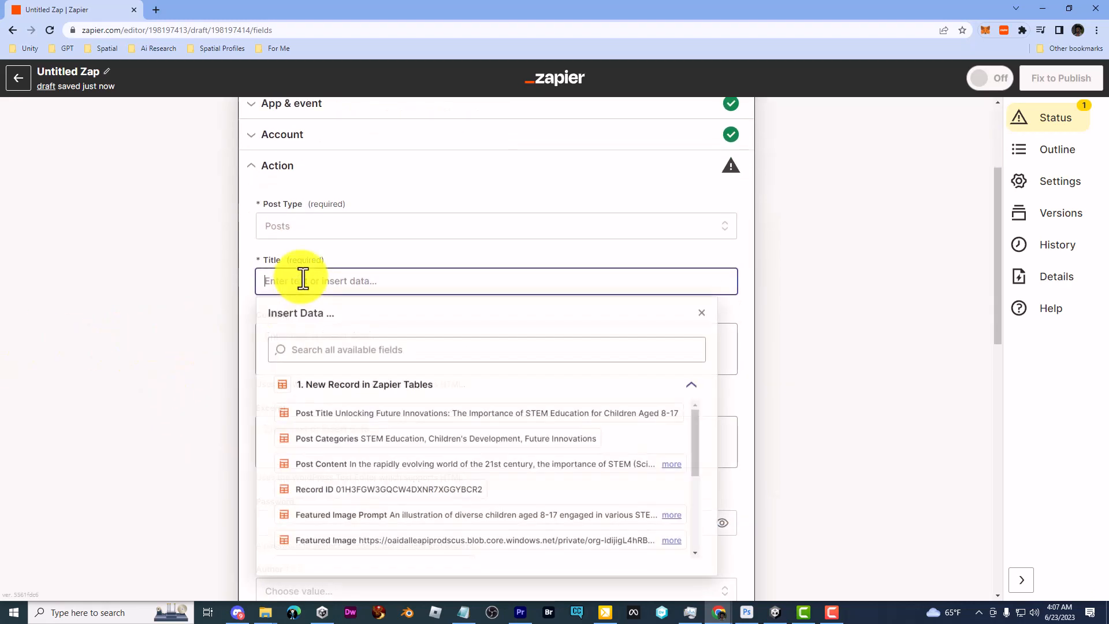
click(451, 414)
click(183, 334)
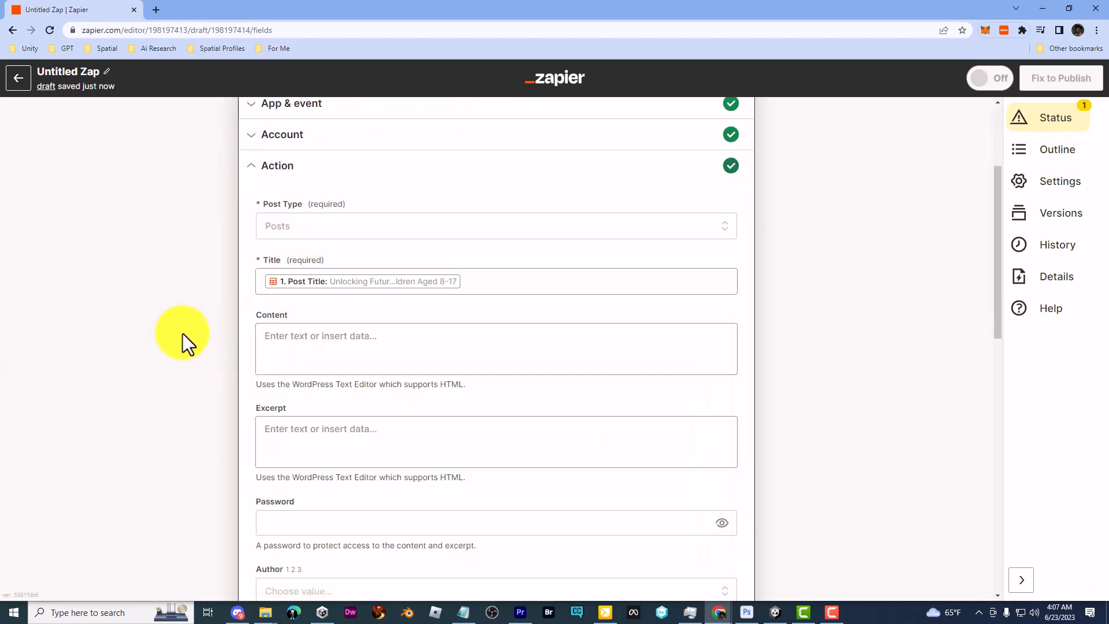
click(389, 349)
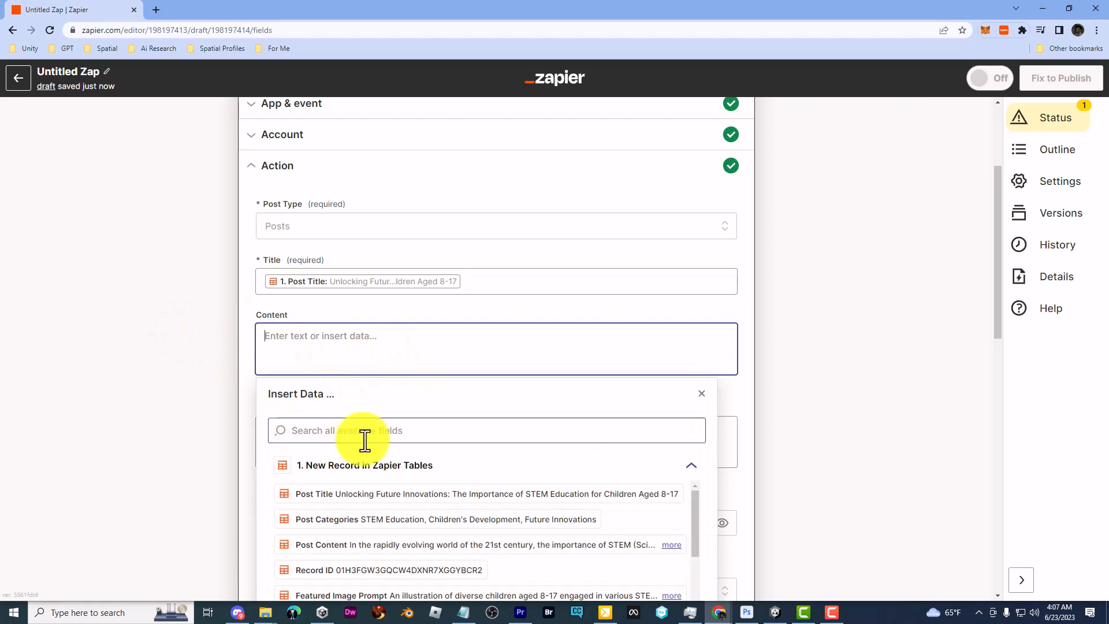
click(410, 546)
click(120, 342)
Map Categories as a custom value from the record's Post Categories field
scroll(136, 334, down, 4)
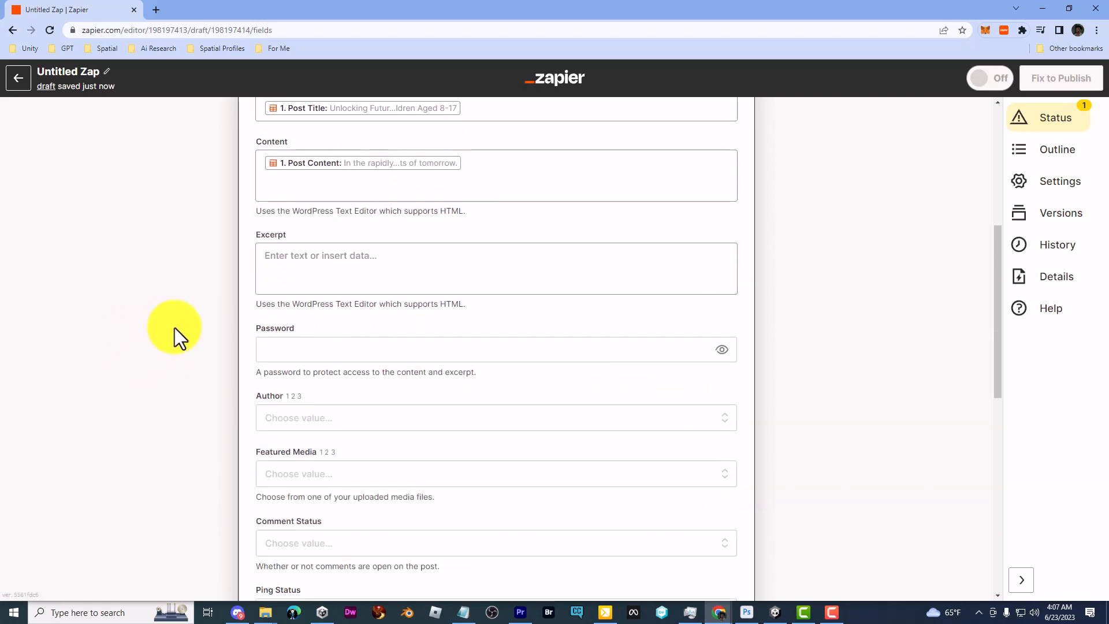
scroll(174, 327, down, 2)
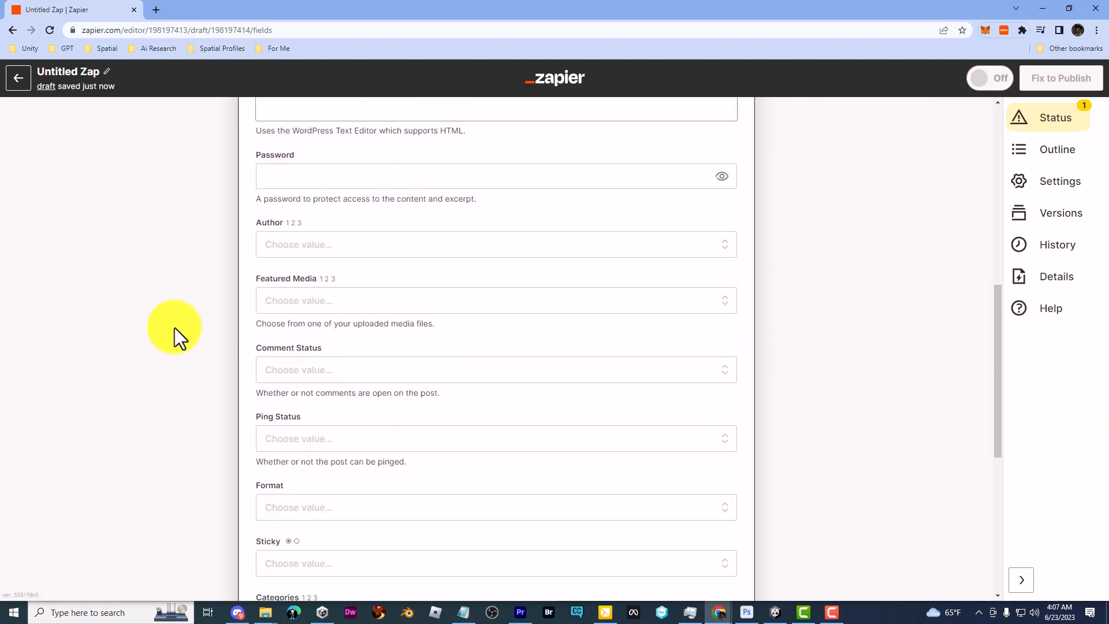
scroll(174, 327, down, 3)
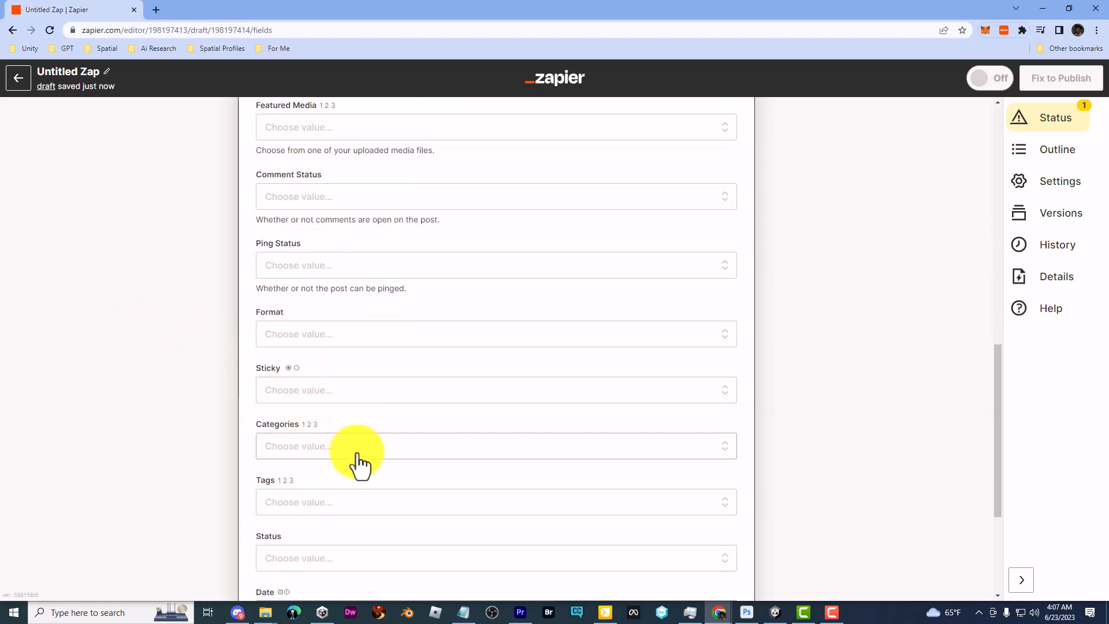
click(359, 455)
scroll(144, 358, down, 3)
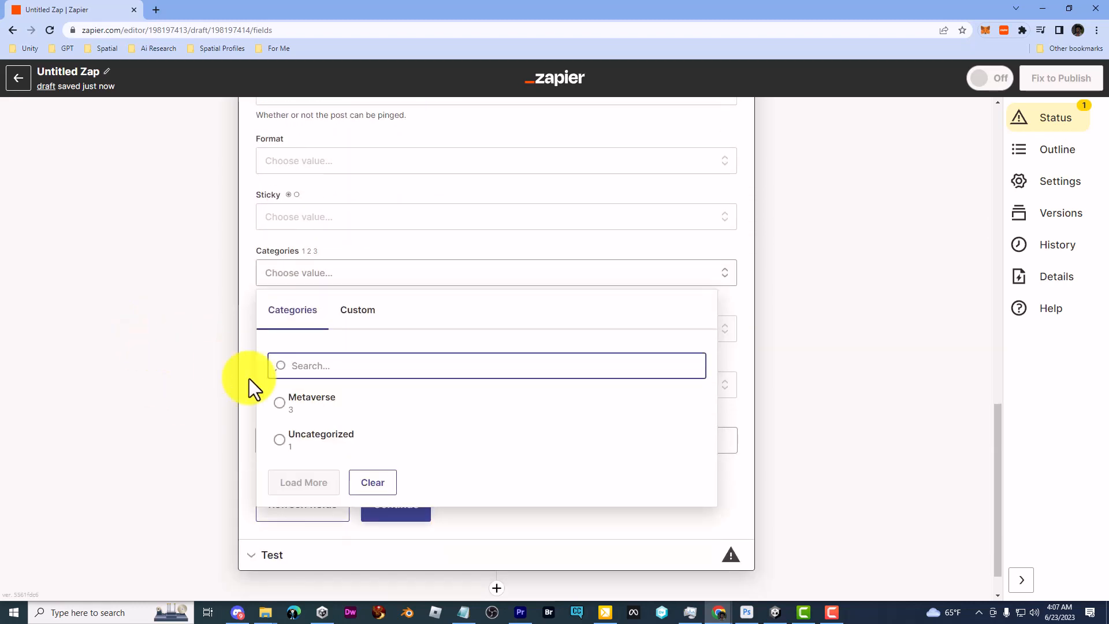
click(357, 310)
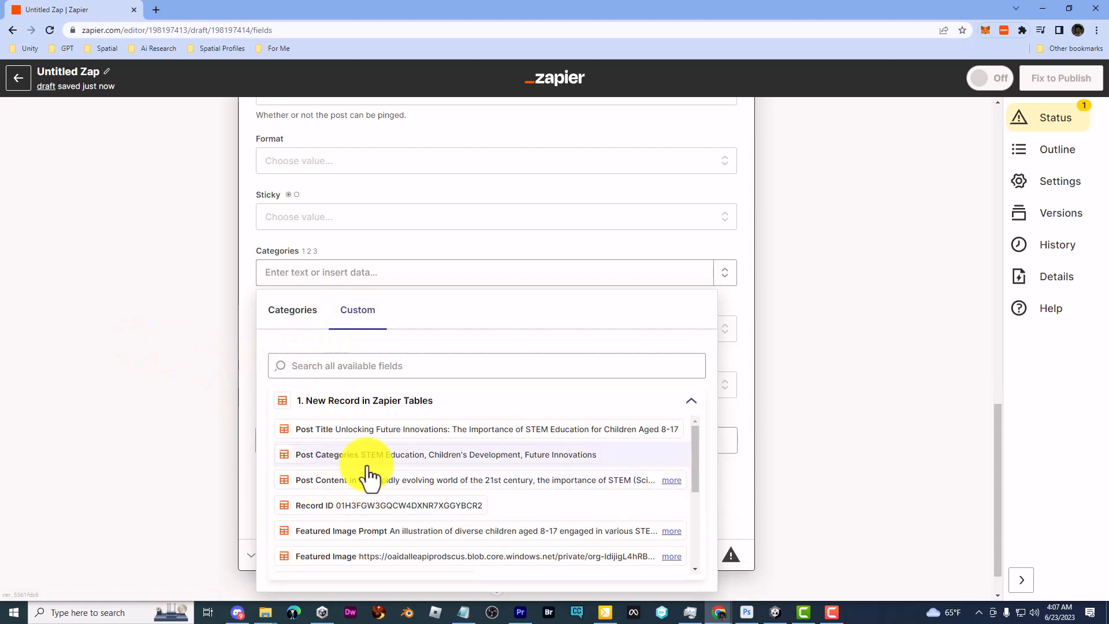
click(427, 454)
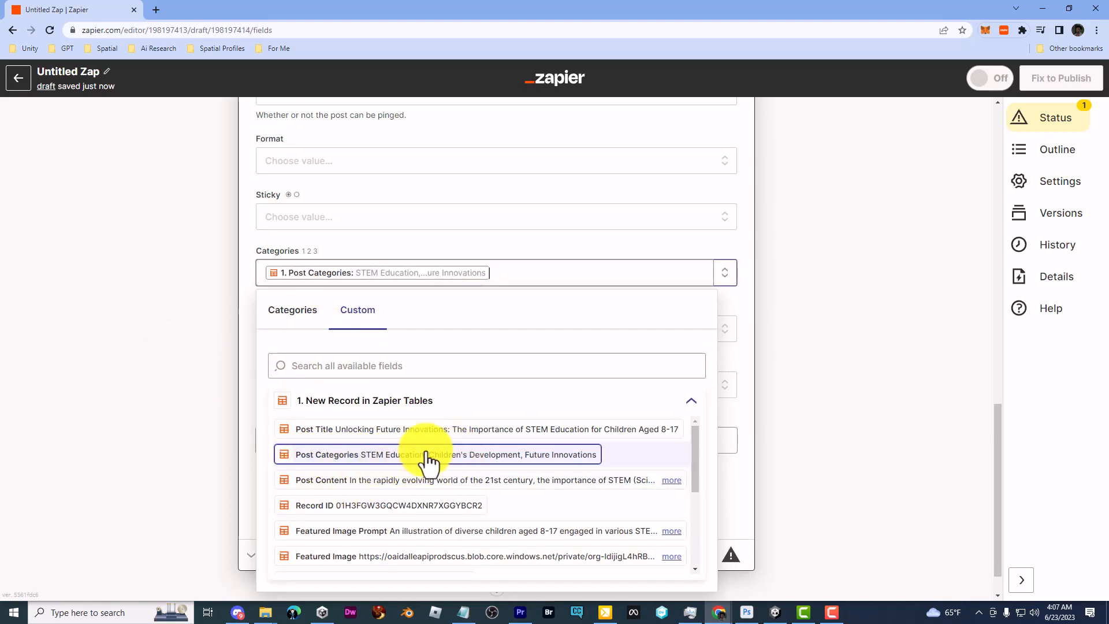
click(117, 289)
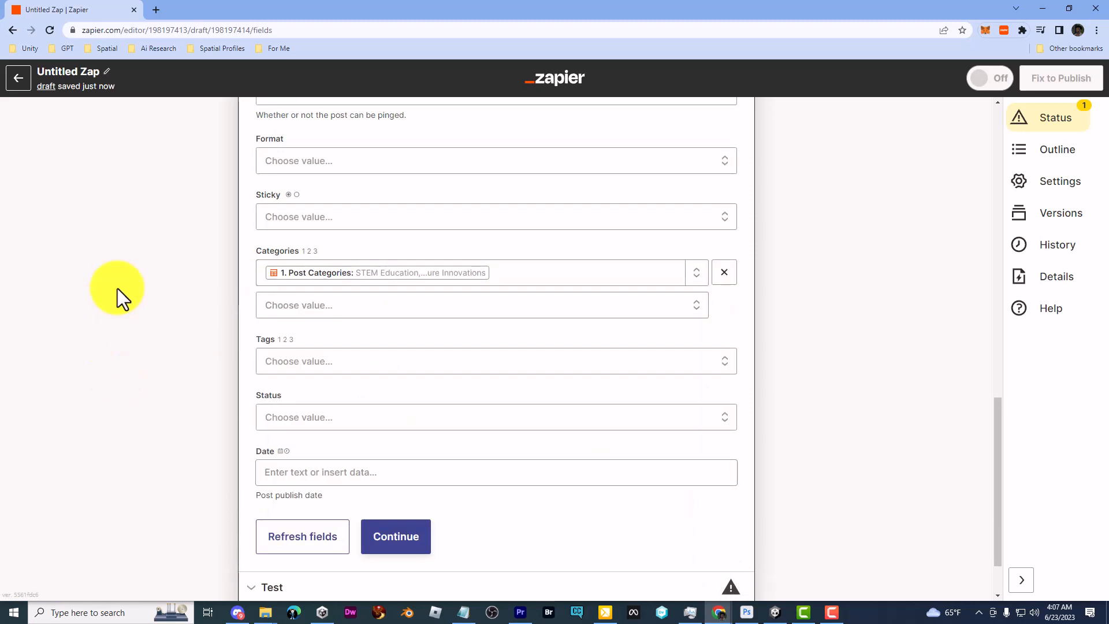
scroll(255, 387, down, 2)
Test the Create Post action and select the 403 'terms may not be assigned' error
click(395, 465)
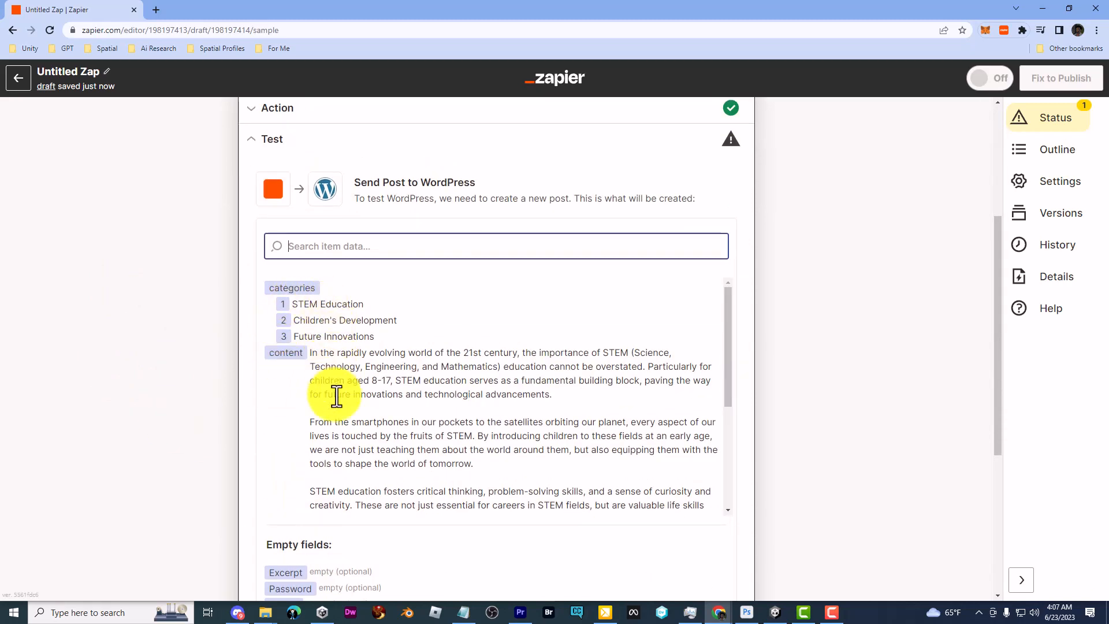
scroll(335, 392, down, 5)
scroll(160, 437, down, 5)
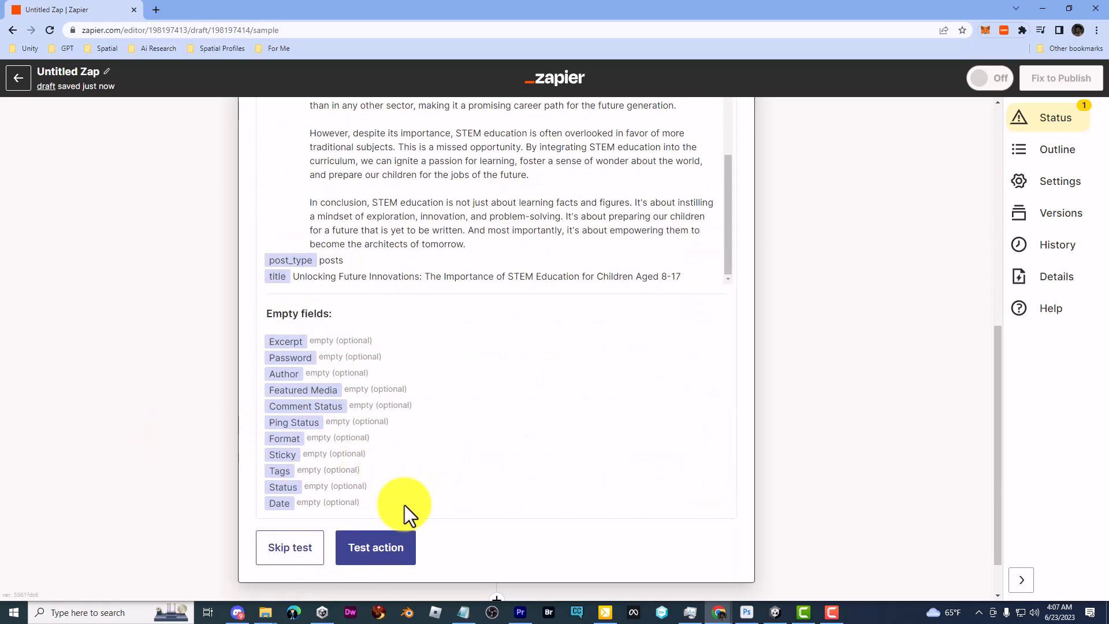
click(368, 554)
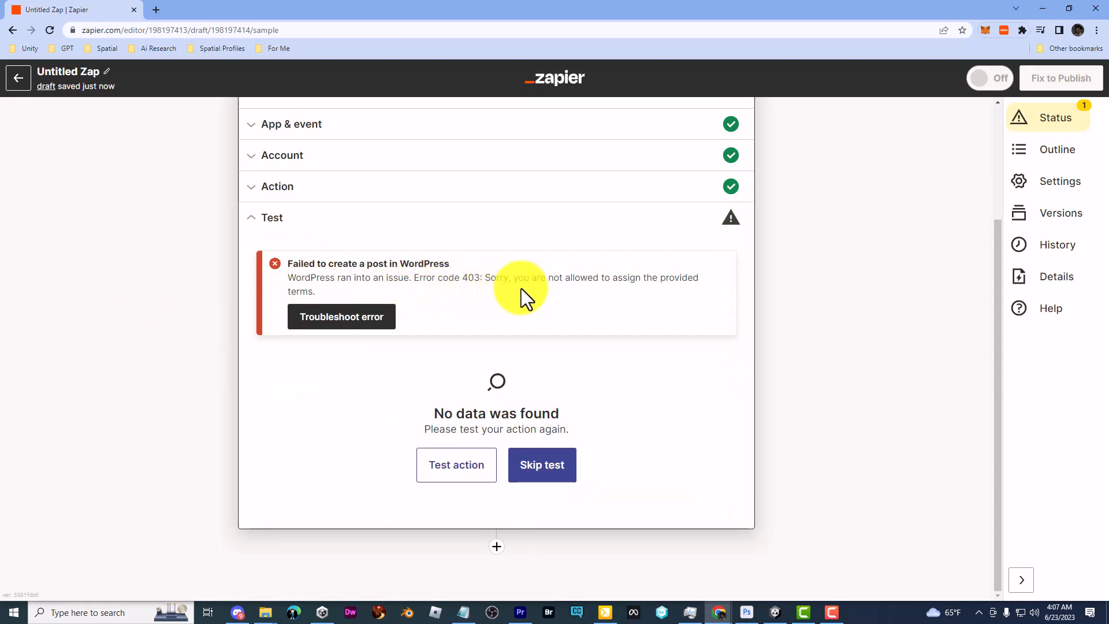
triple_click(607, 282)
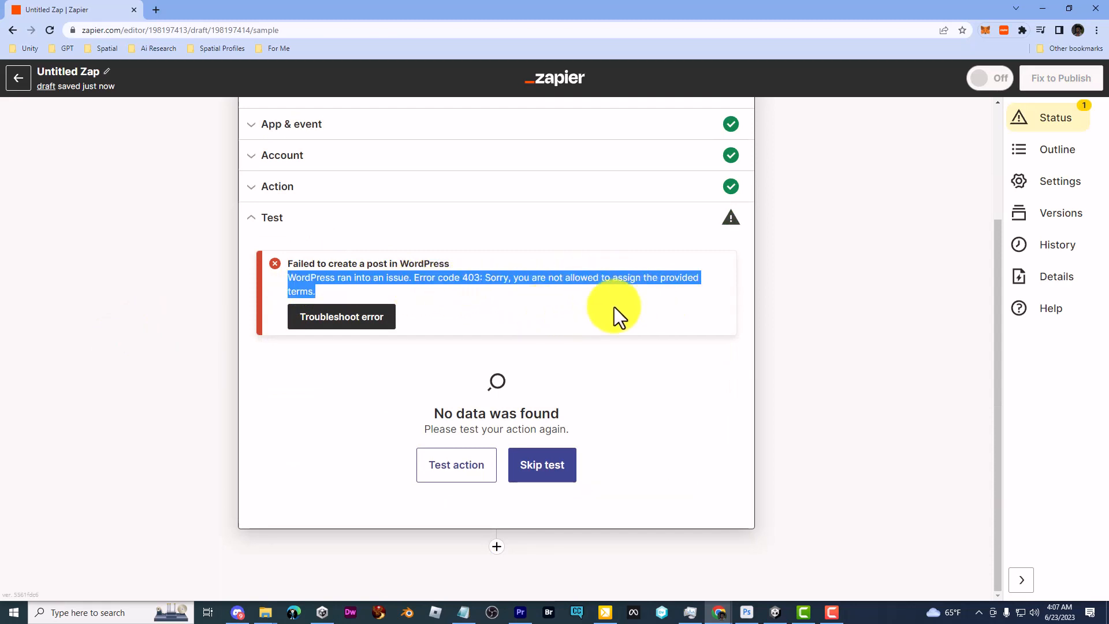
Replace the mapped Post Categories value with the fixed Metaverse category and continue
click(203, 268)
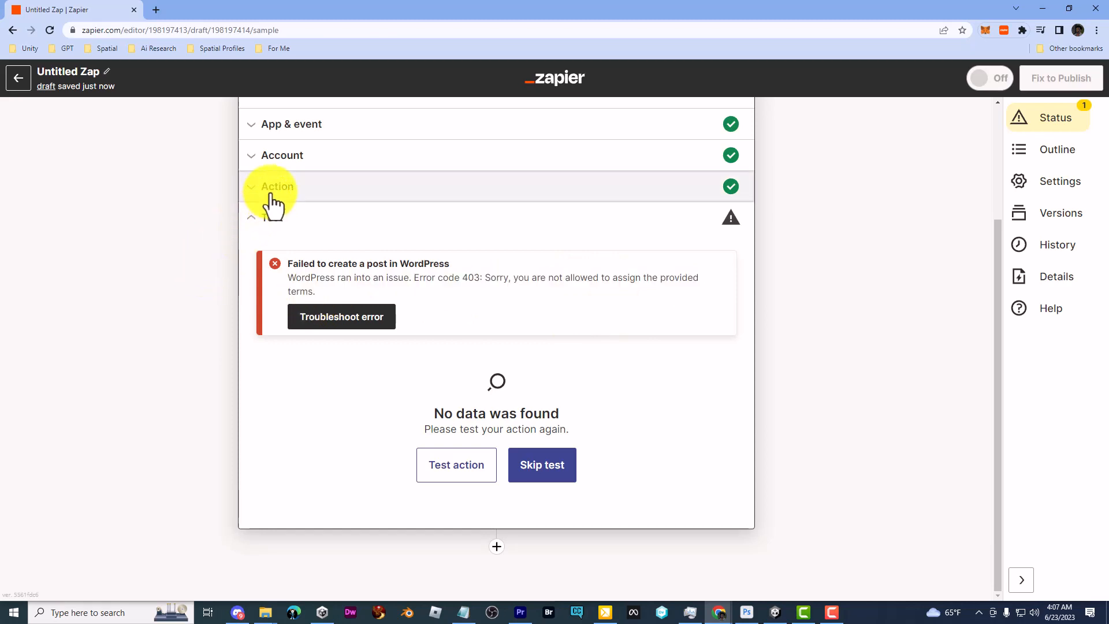
click(266, 198)
scroll(383, 443, down, 15)
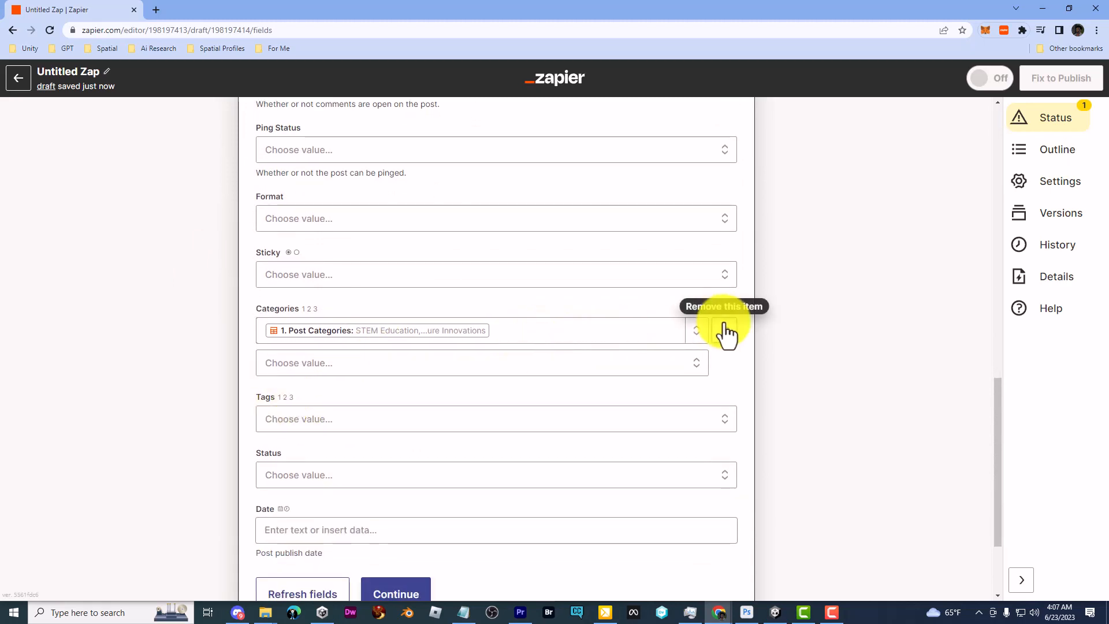
click(725, 330)
click(306, 341)
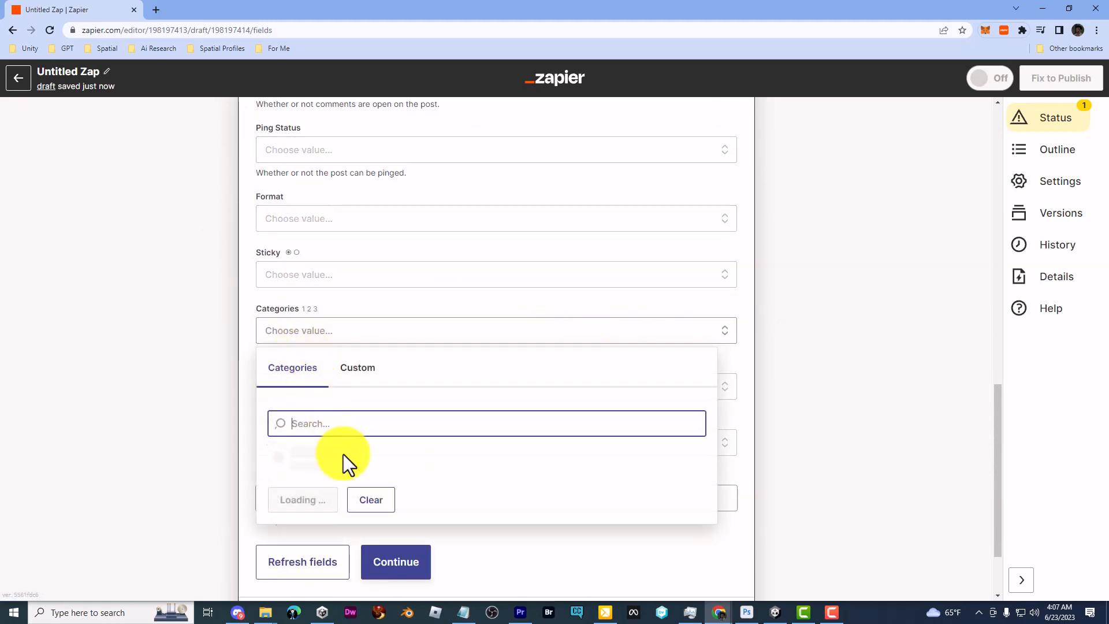
click(290, 467)
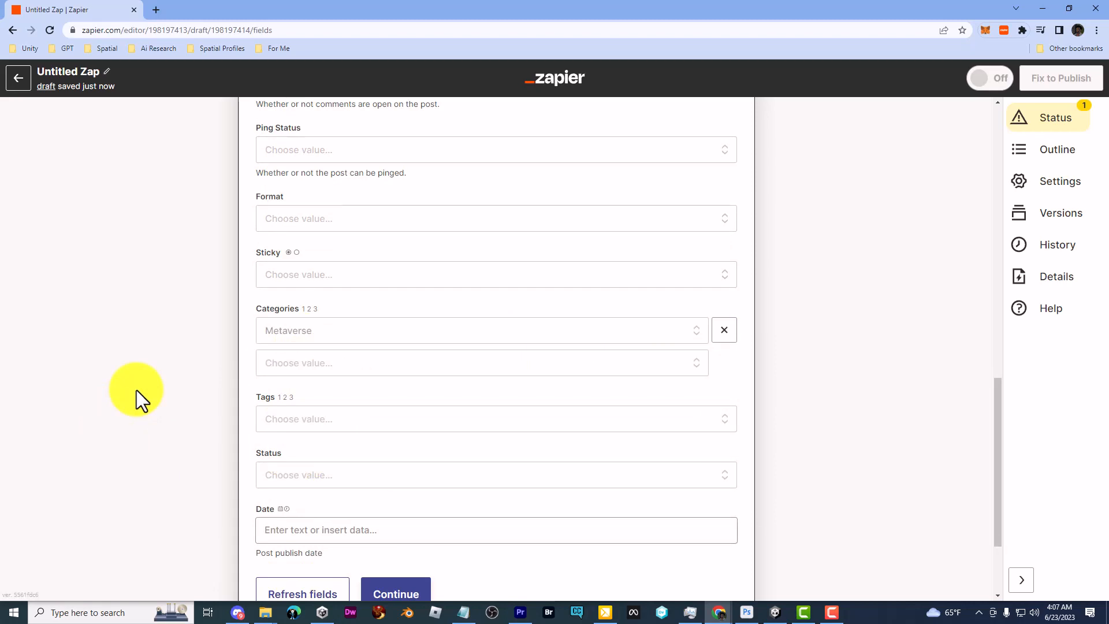
scroll(136, 390, down, 3)
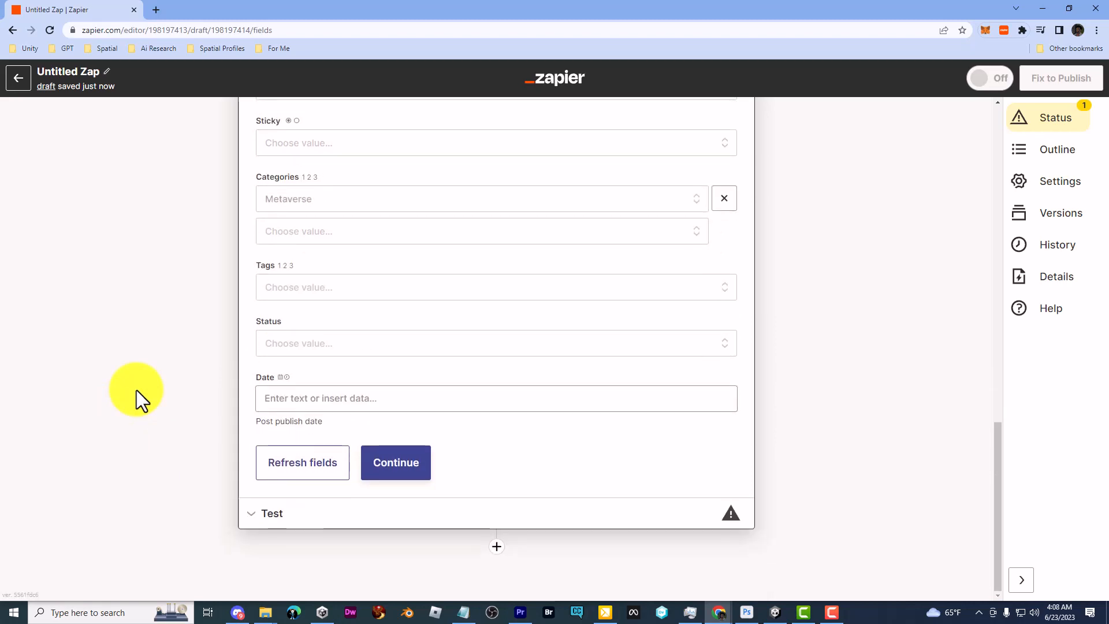
click(394, 468)
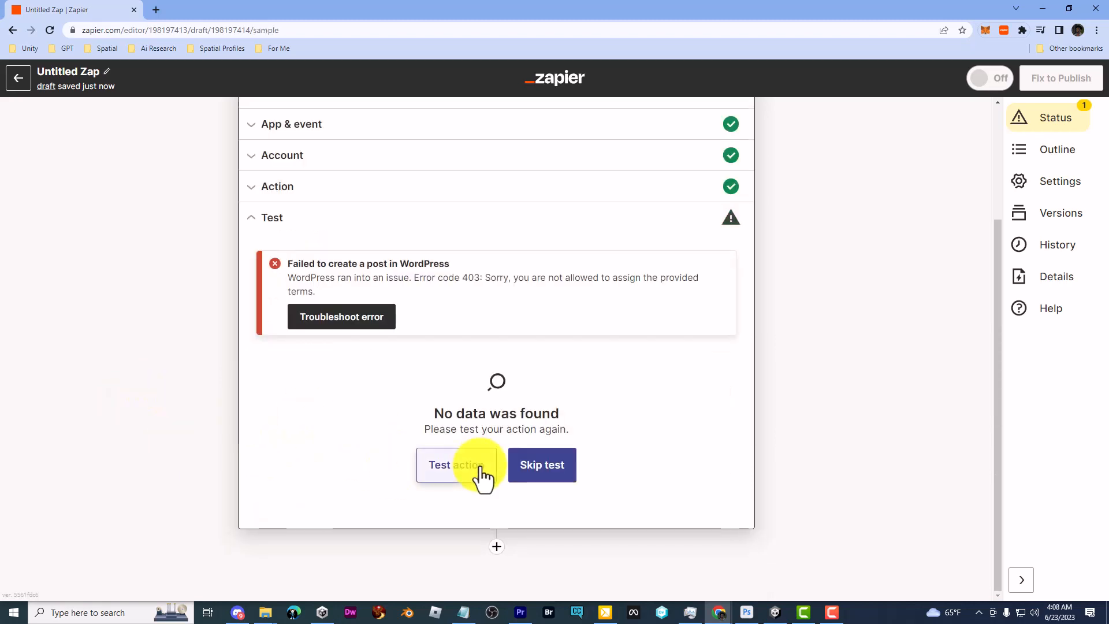
Retest the action so WordPress receives draft post ID 46
click(465, 479)
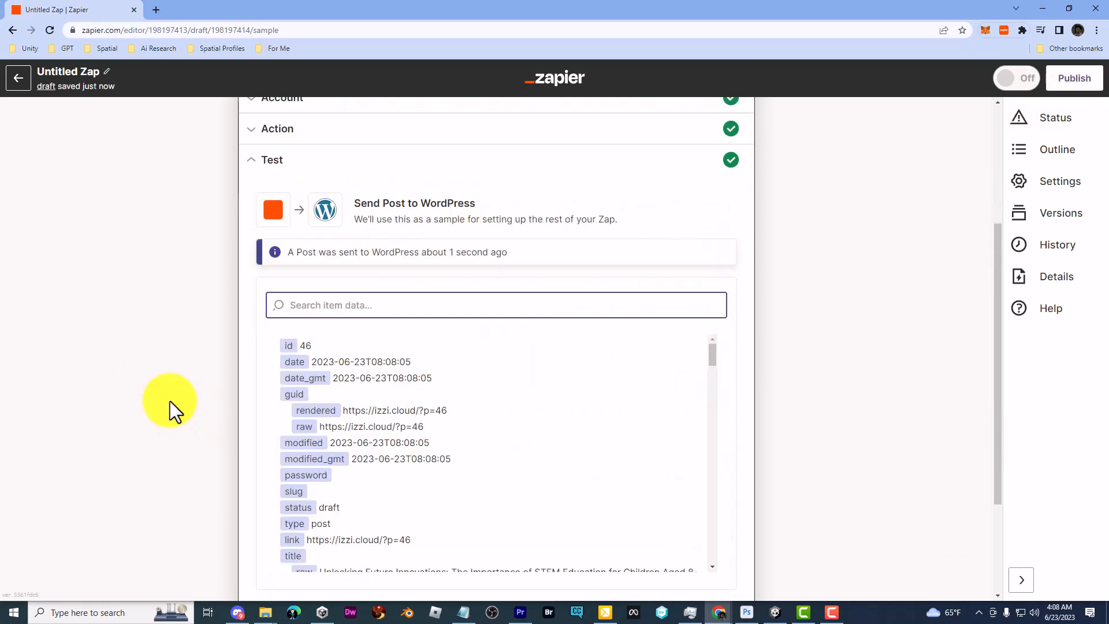
scroll(169, 401, up, 1)
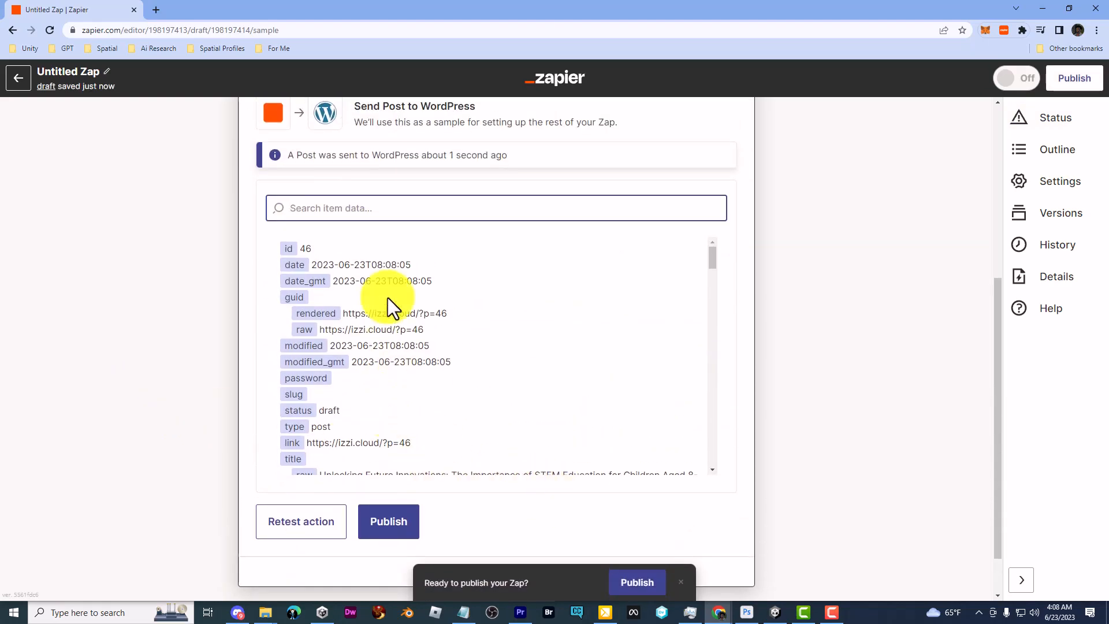
scroll(353, 285, up, 2)
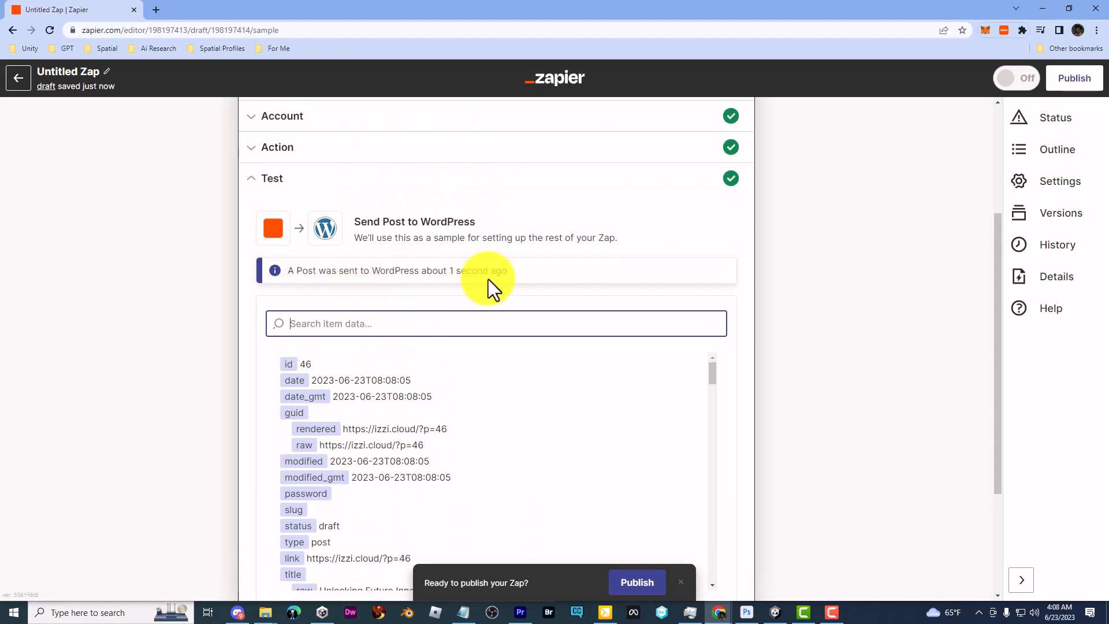
Minimize Zapier, trash the 'Unlocking Future Innovations' test post and check the Trash
click(1041, 8)
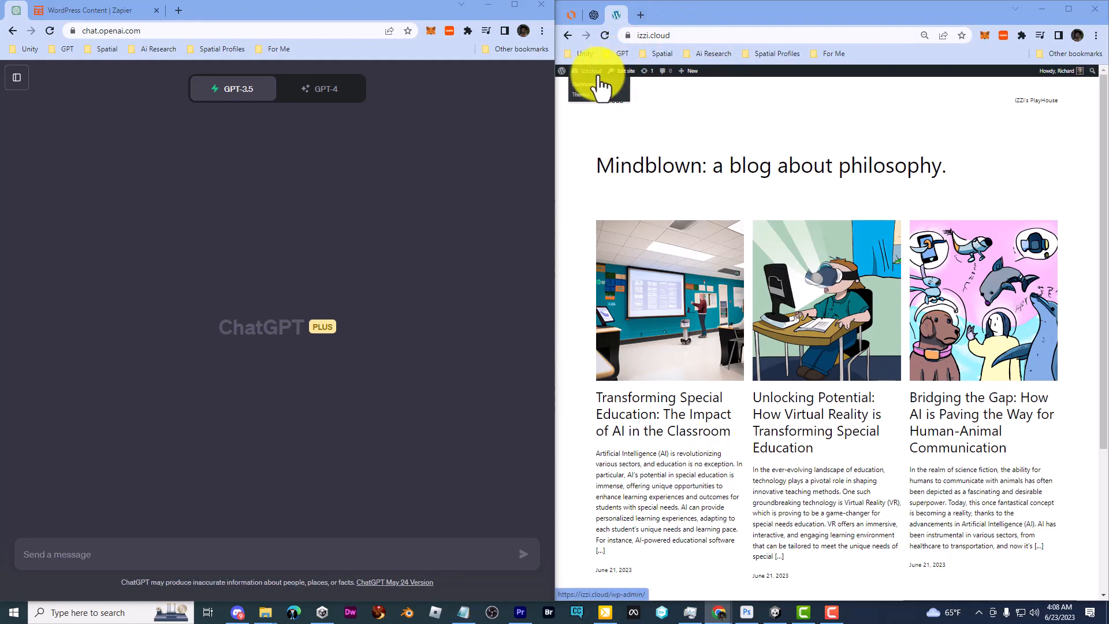
click(594, 85)
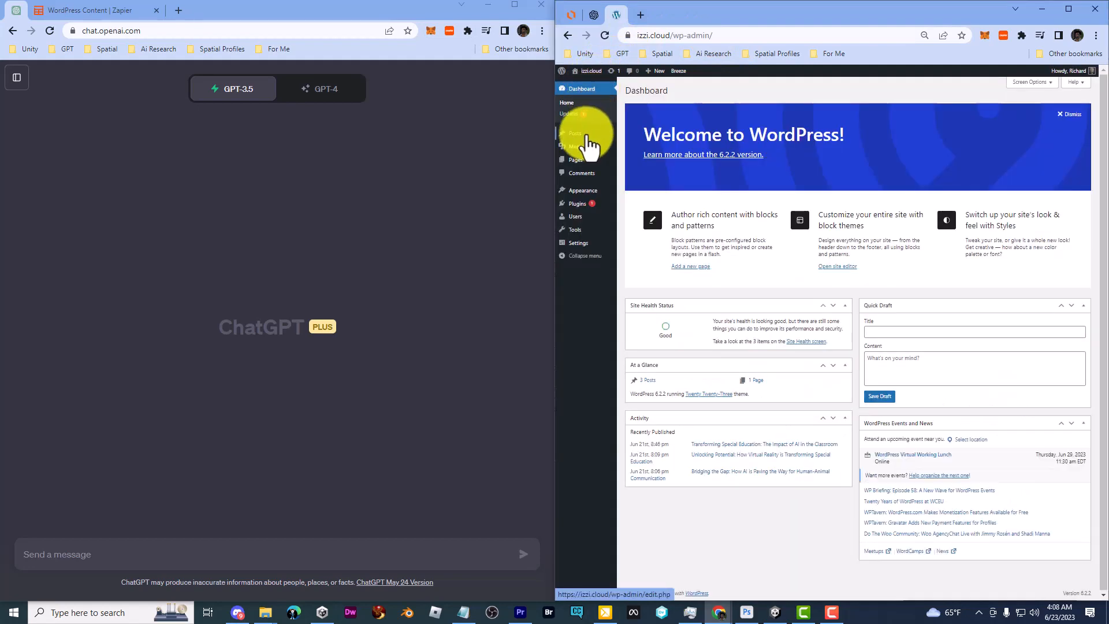
mouse_move(580, 137)
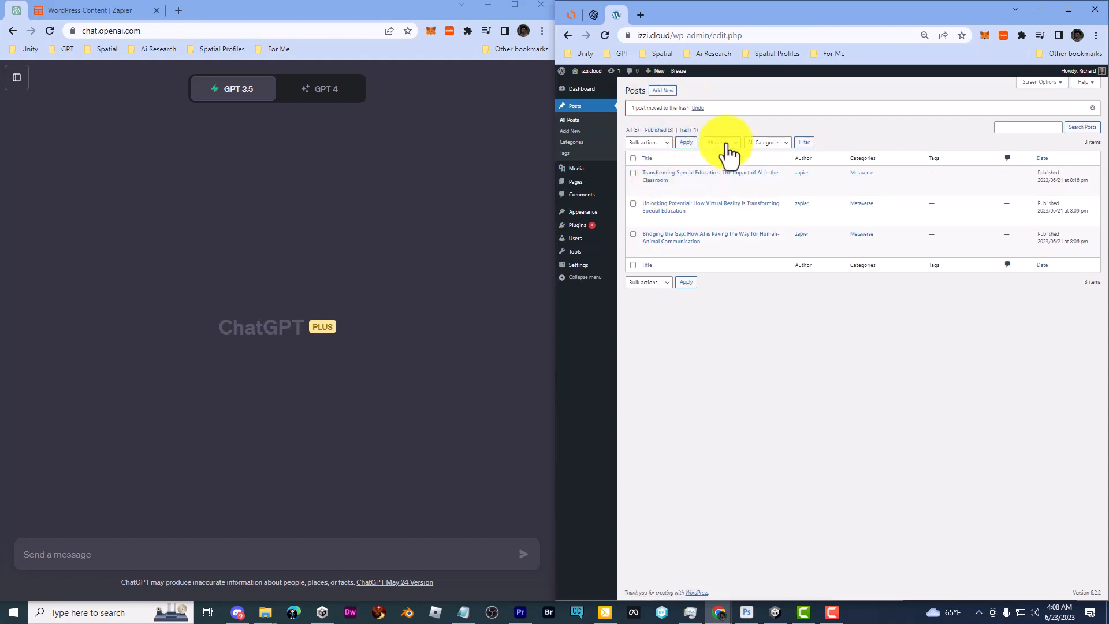
click(687, 130)
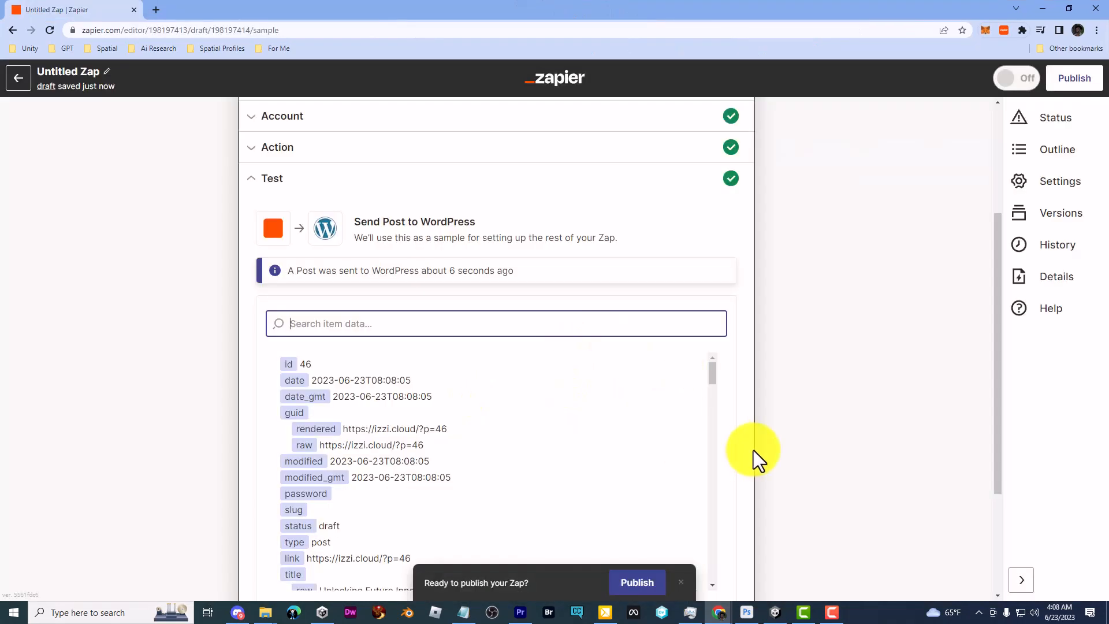
click(854, 411)
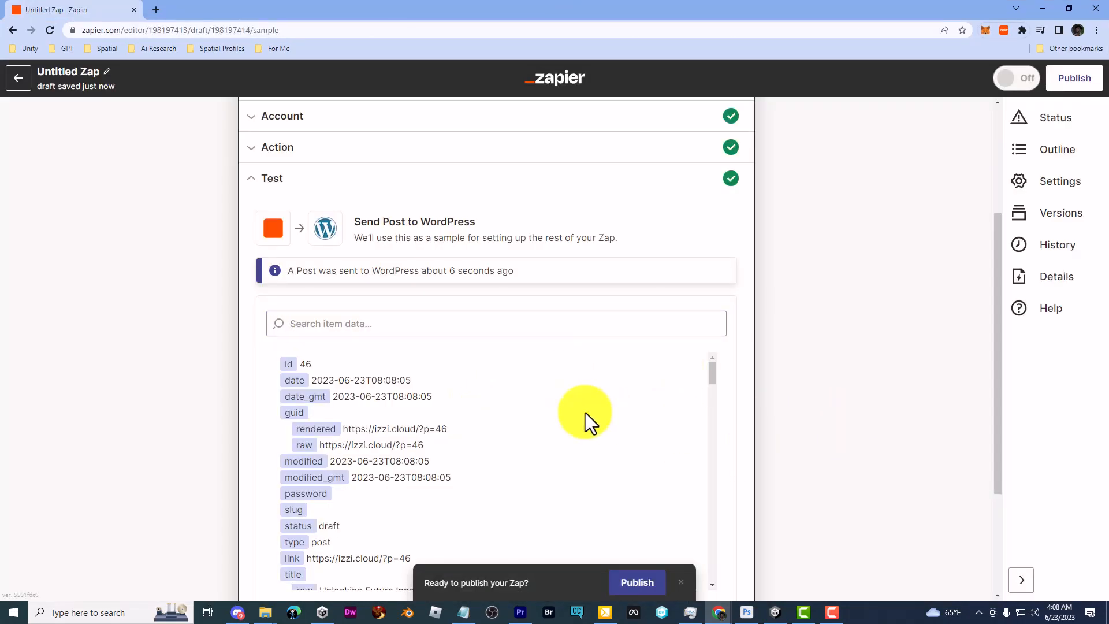
Move the Untitled Zap to the trash, leaving BTP Zap 1 and DB to WP
scroll(585, 413, down, 4)
scroll(585, 412, up, 4)
scroll(792, 372, up, 3)
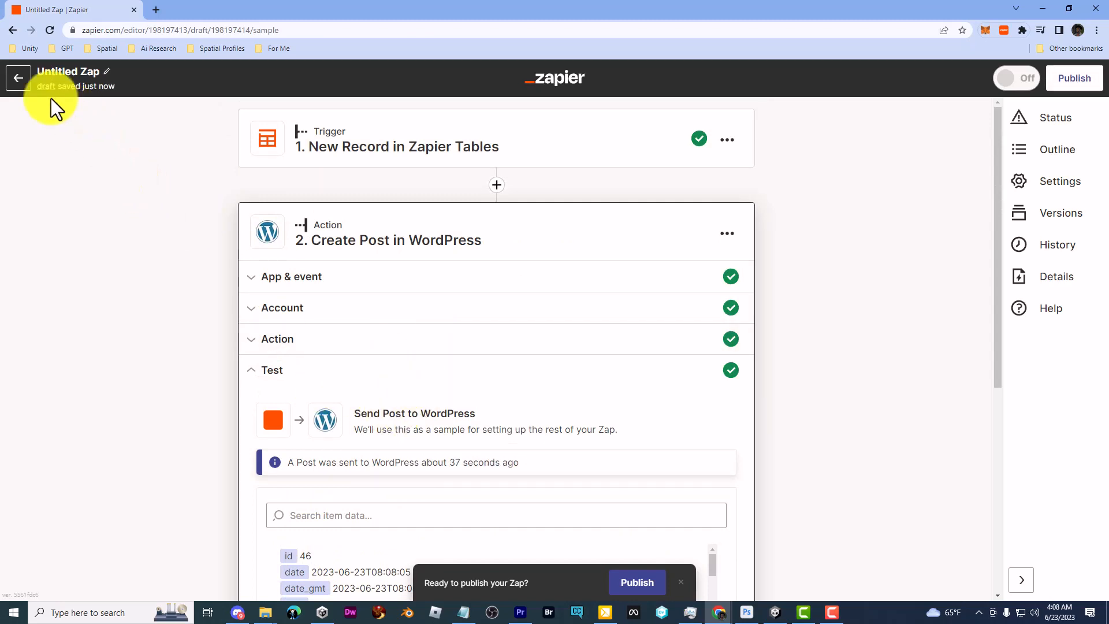
click(18, 78)
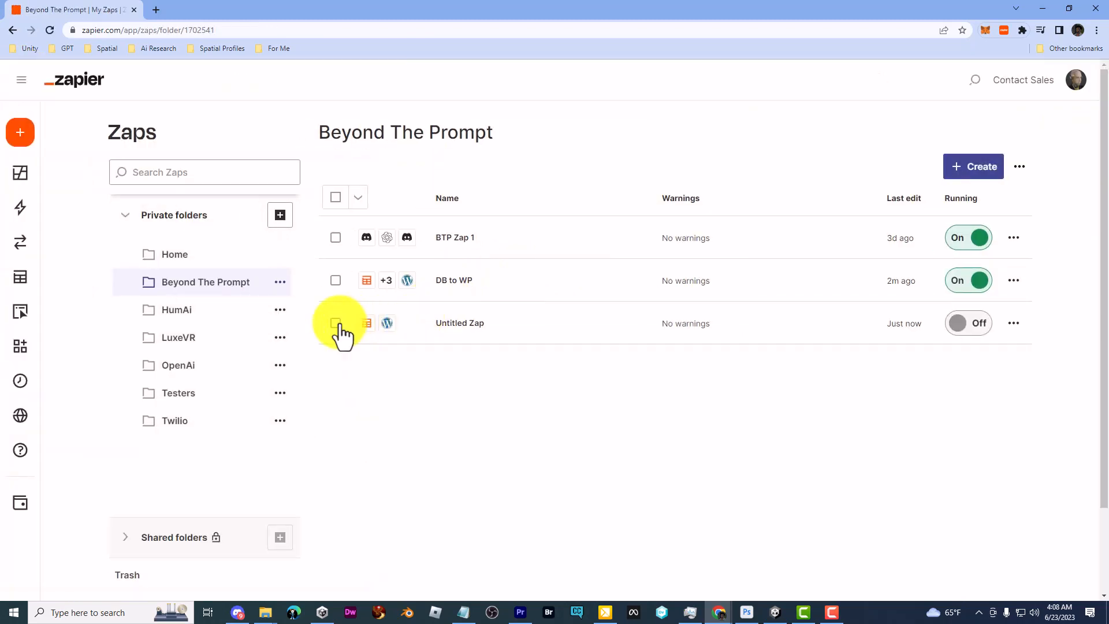
click(336, 323)
click(1015, 325)
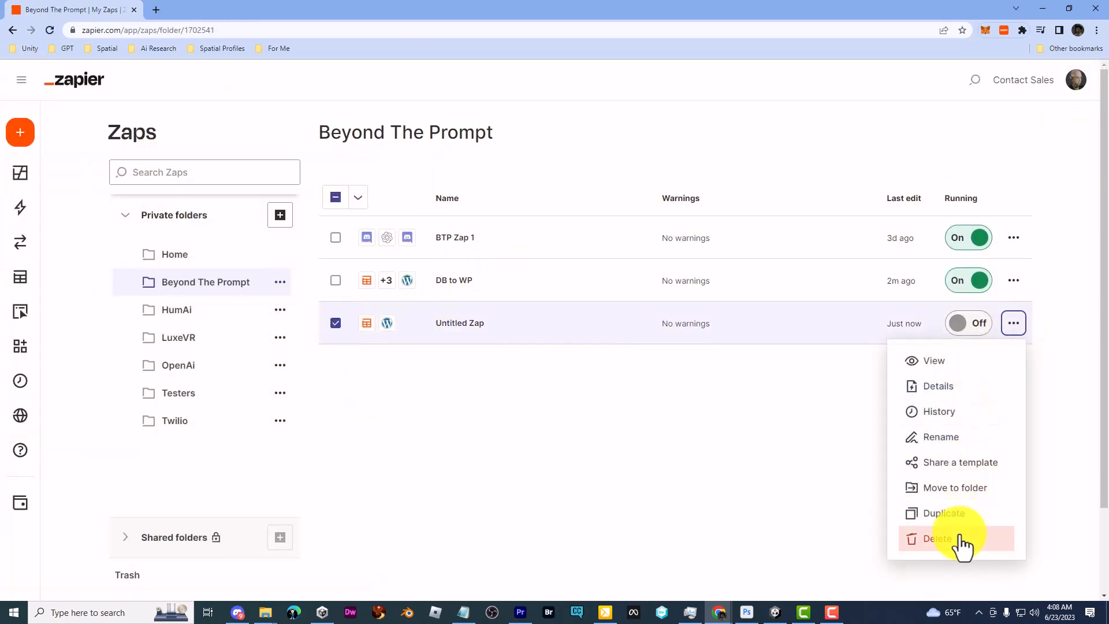
click(947, 539)
click(585, 362)
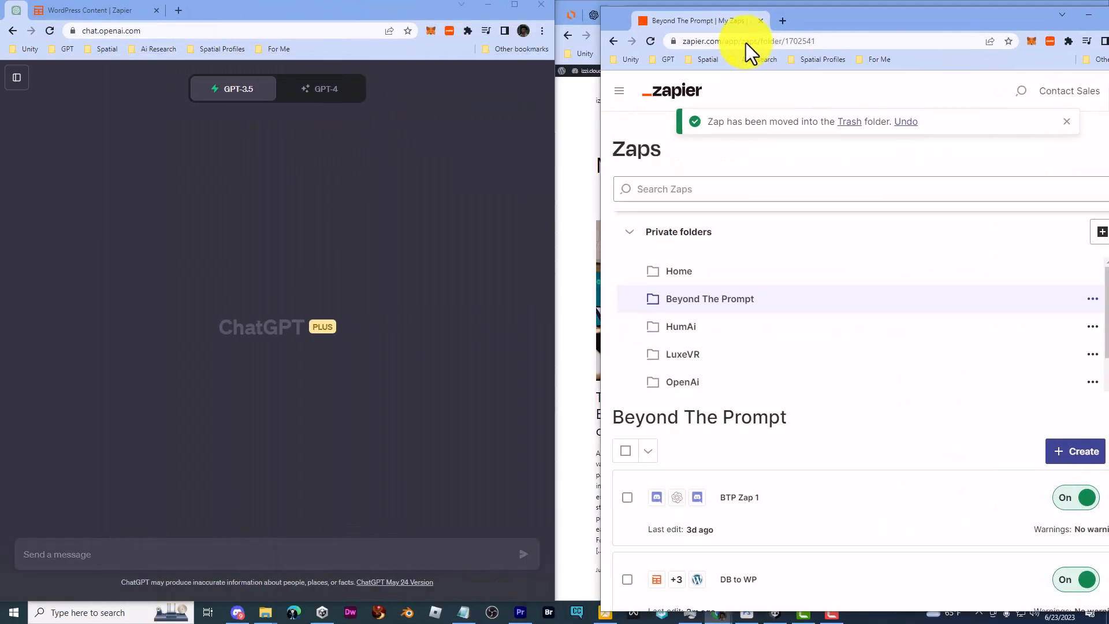
Merge the Zapier tab into the WordPress window and switch ChatGPT to GPT-4 with plugins
drag(746, 42, 747, 16)
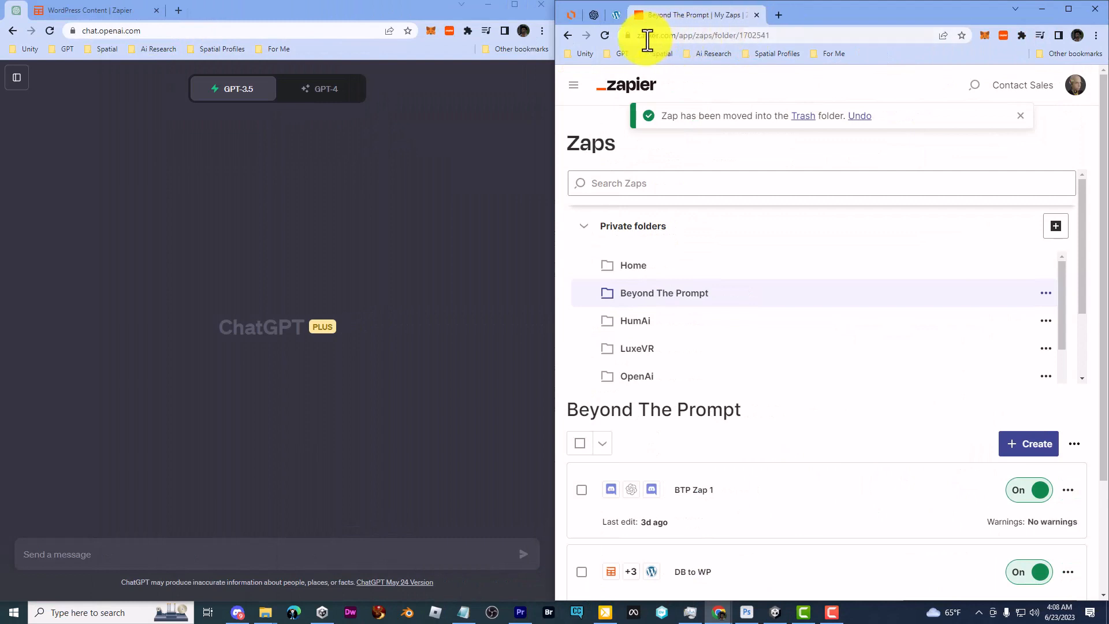
click(614, 16)
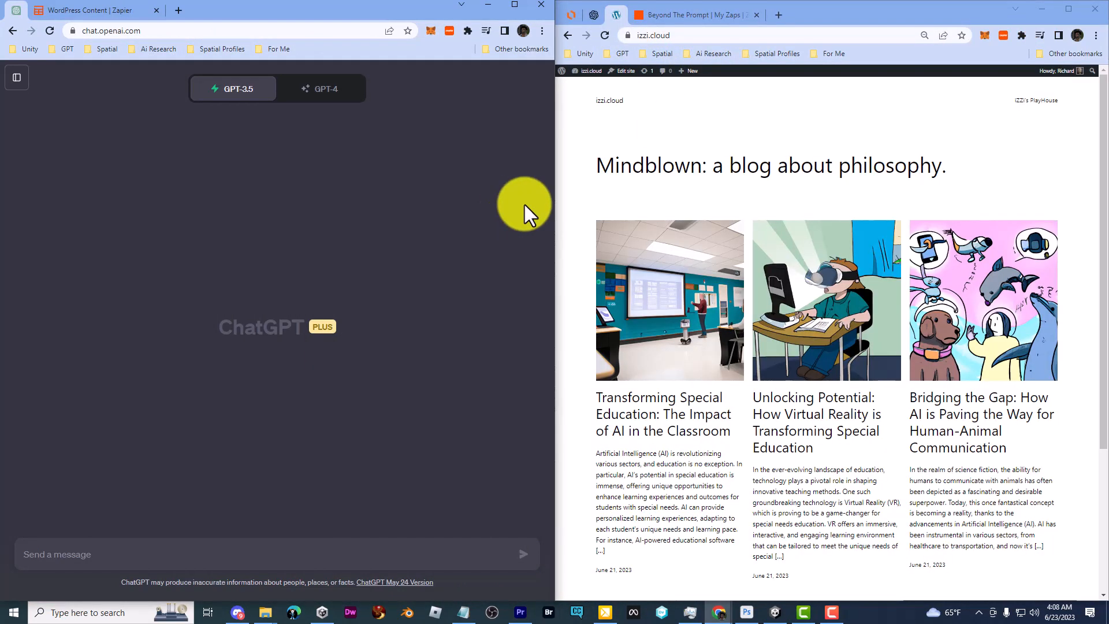
click(343, 91)
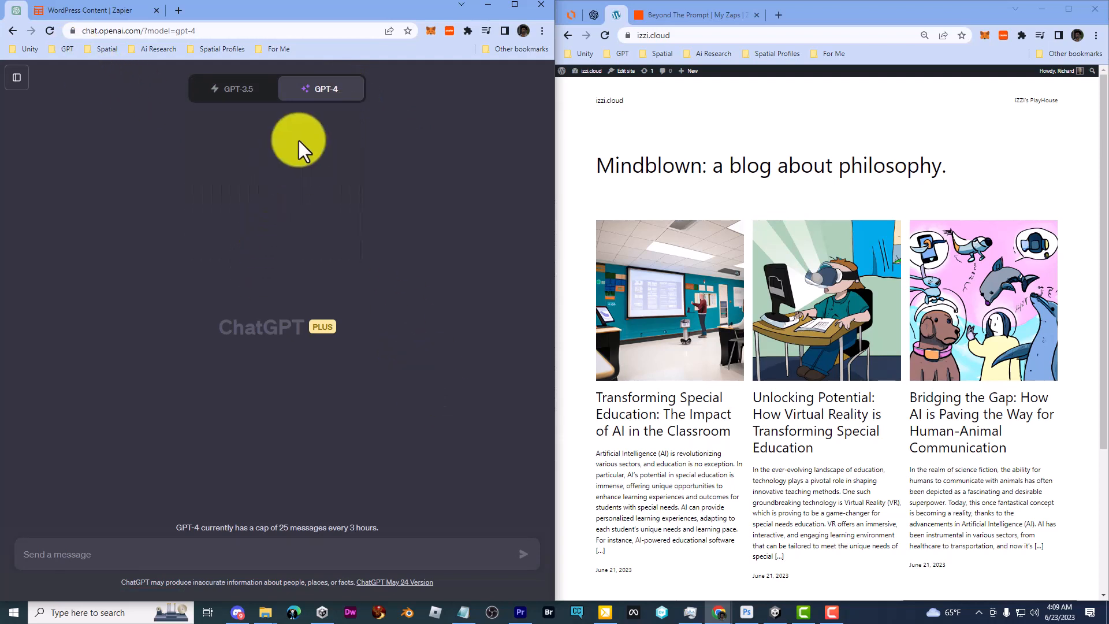
mouse_move(309, 112)
click(283, 254)
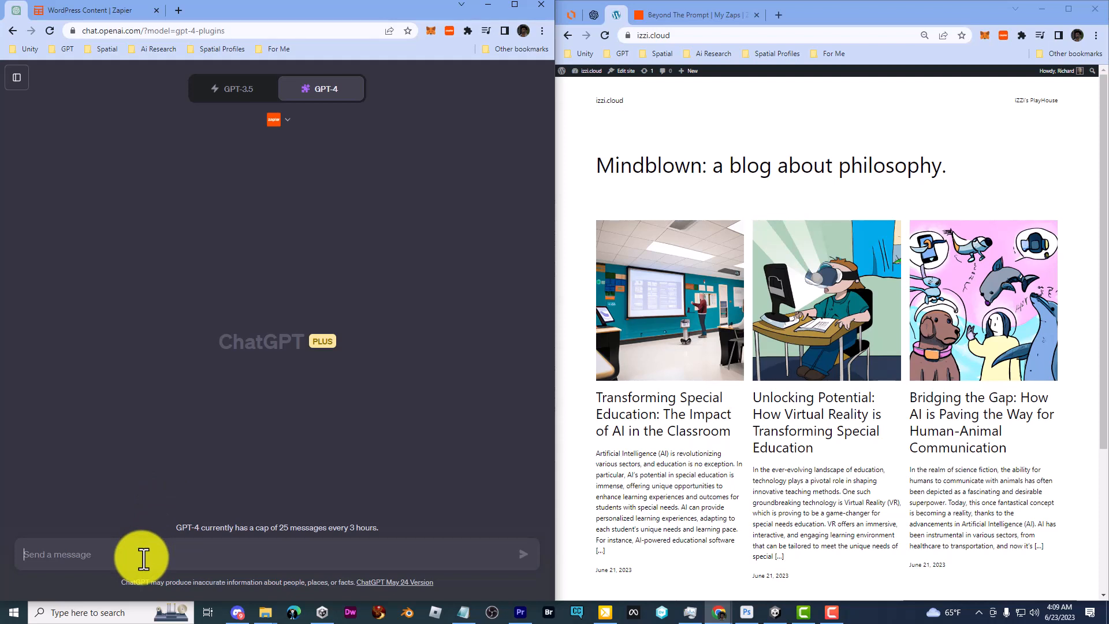
Ask ChatGPT: 'please send me the link to the zapier actions page'
text(please send me the link to the zapi)
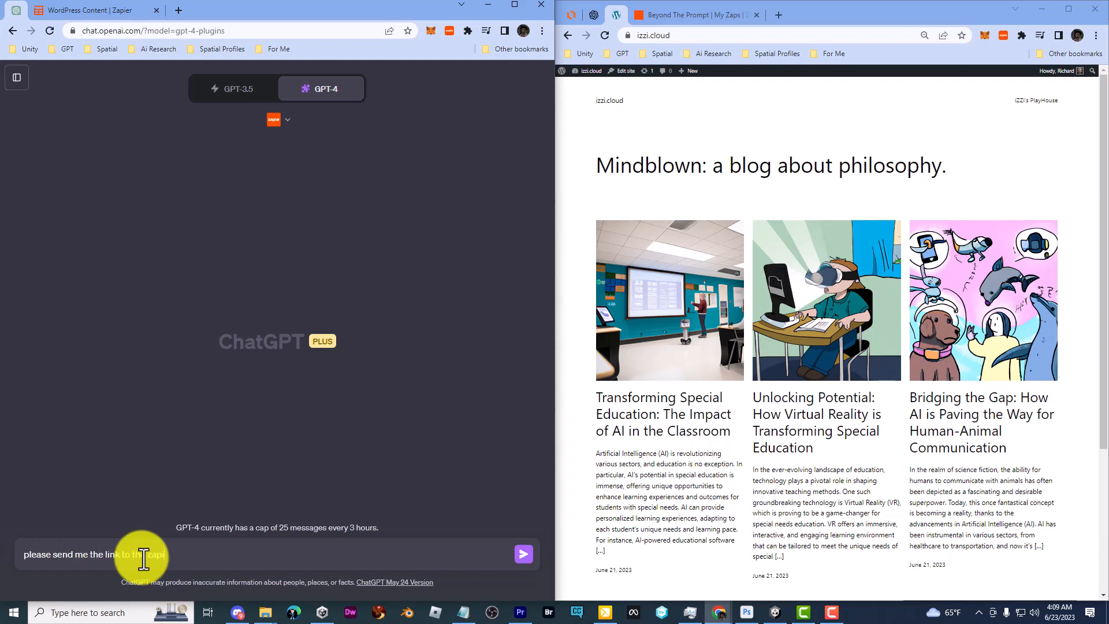
text(er actions page)
key(Return)
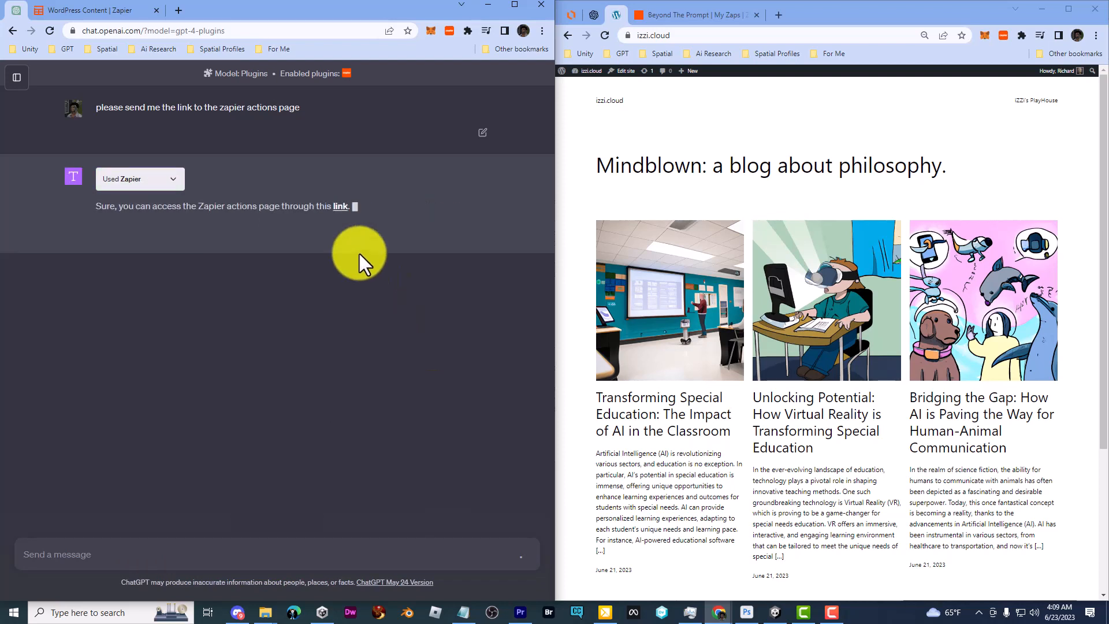
Open the Zapier actions page and delete the saved WordPress: Create Post action
click(340, 206)
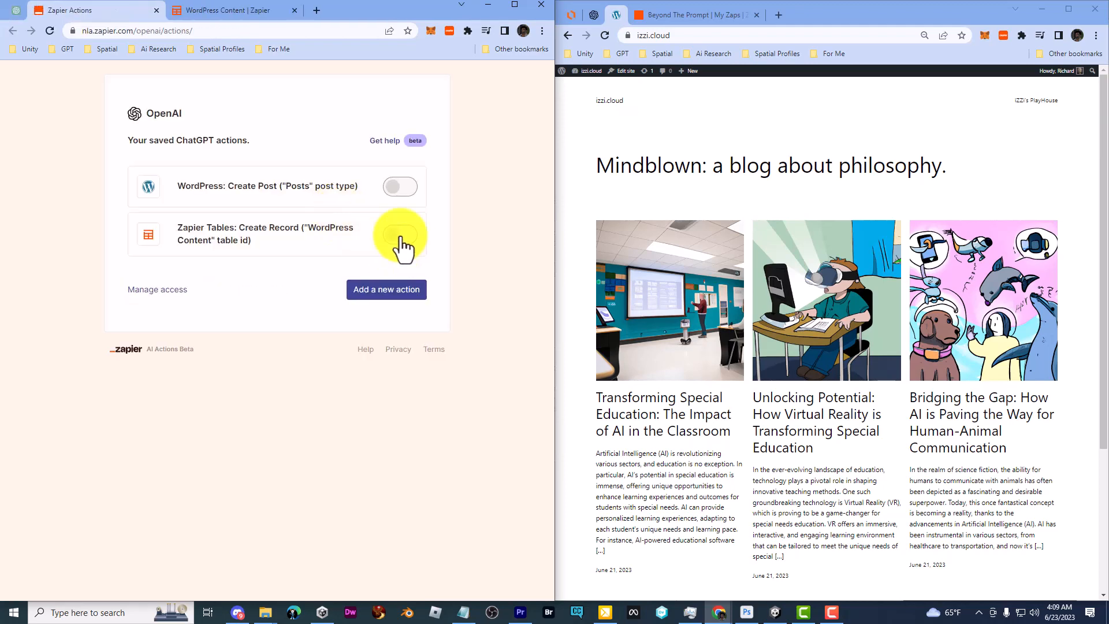
click(237, 184)
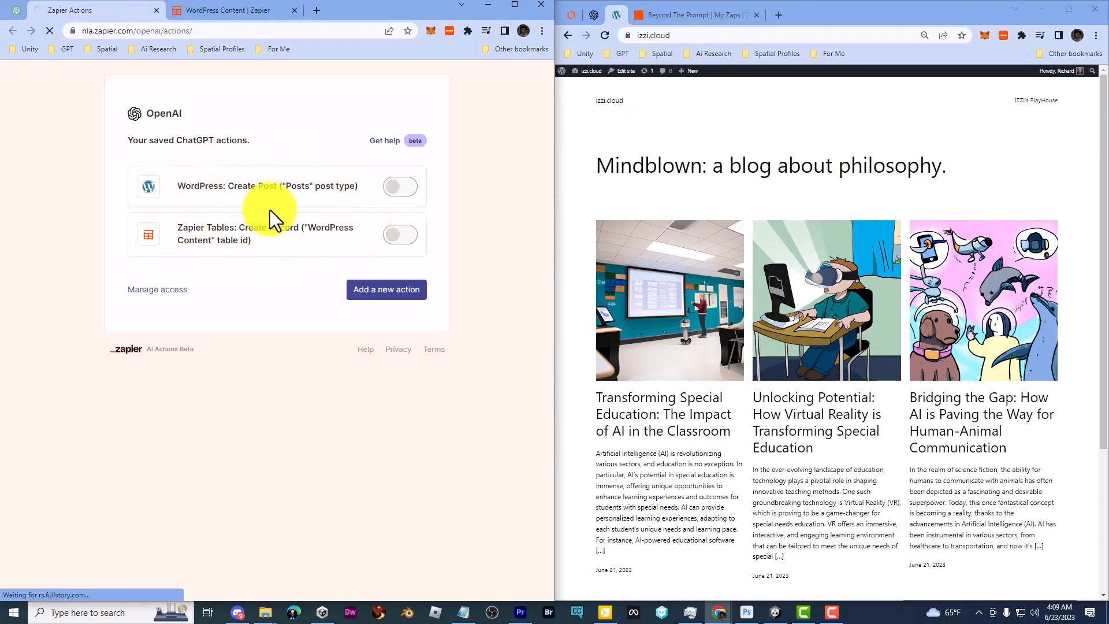
scroll(373, 372, down, 14)
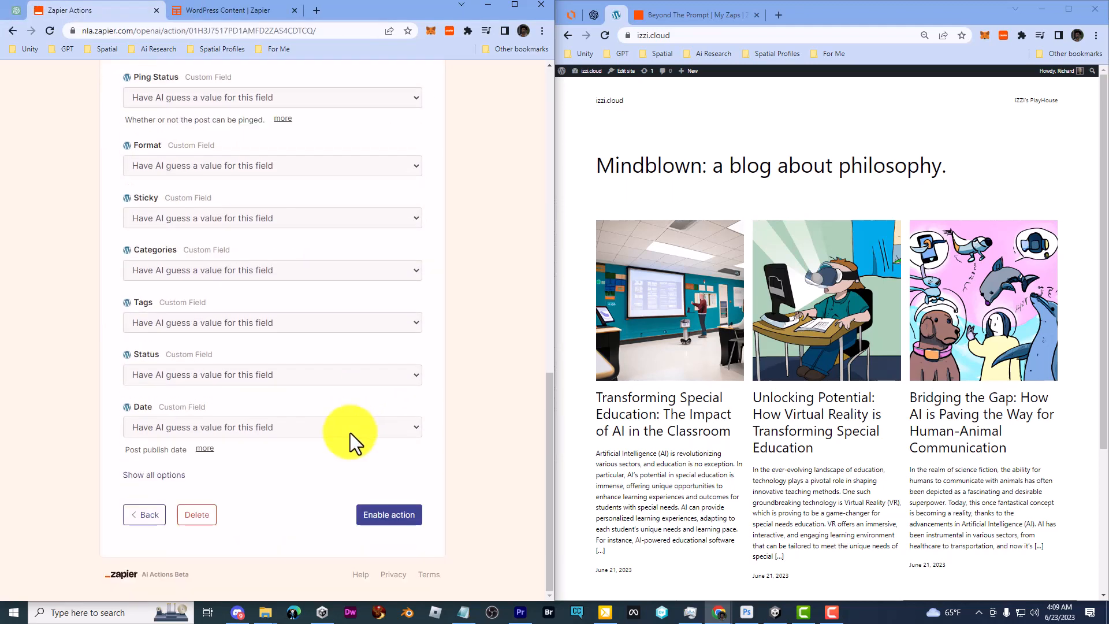
click(195, 515)
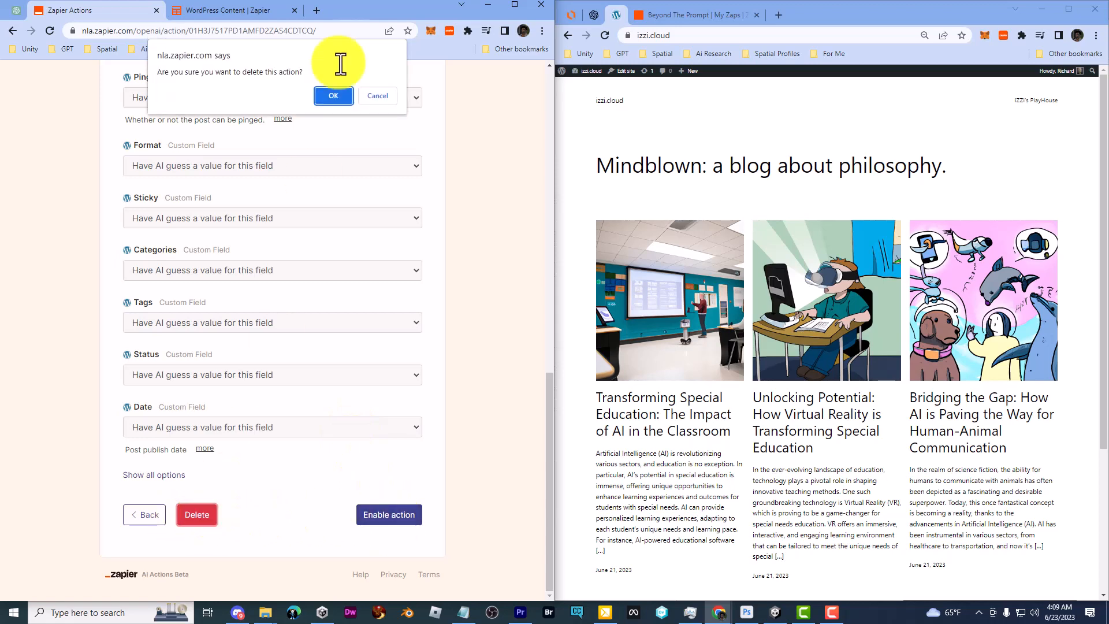
click(338, 99)
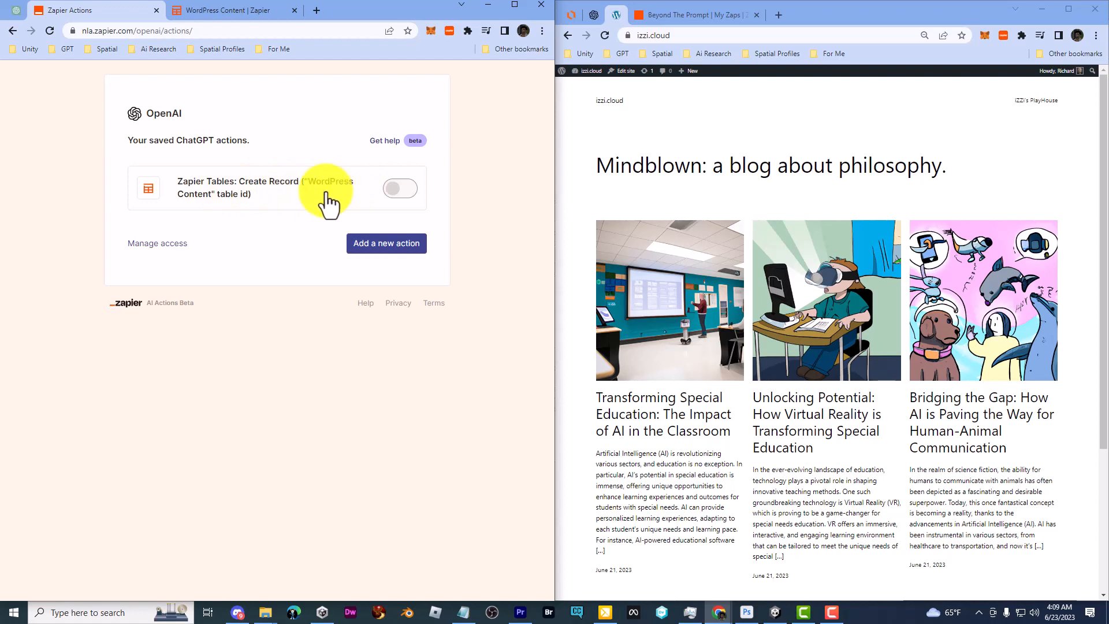
Toggle the Zapier Tables Create Record action on and off, then start a new action
click(401, 189)
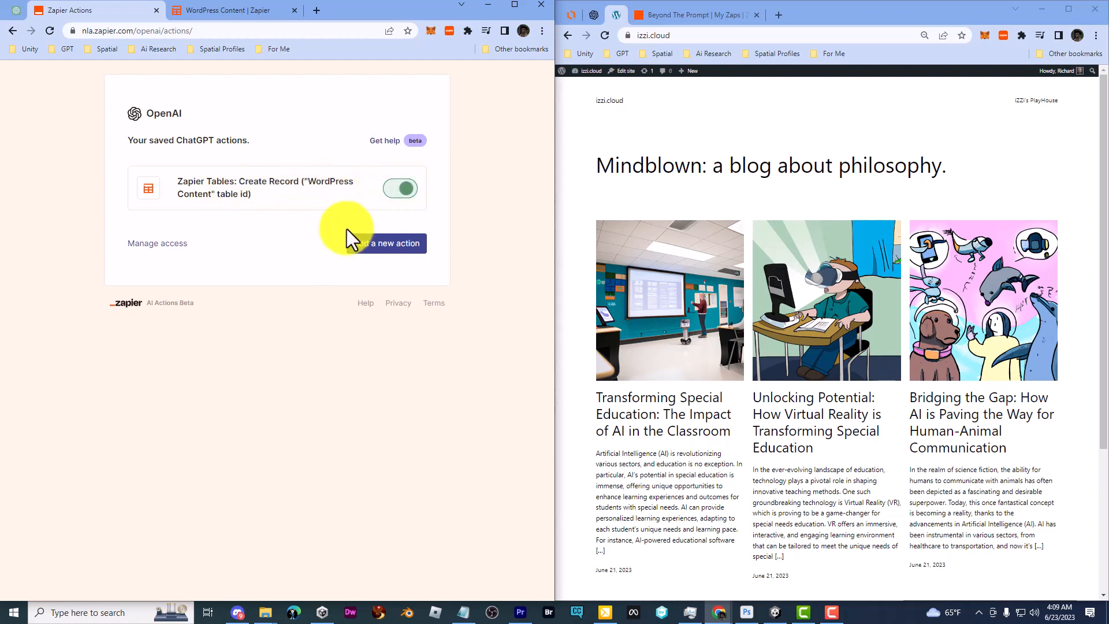
click(407, 189)
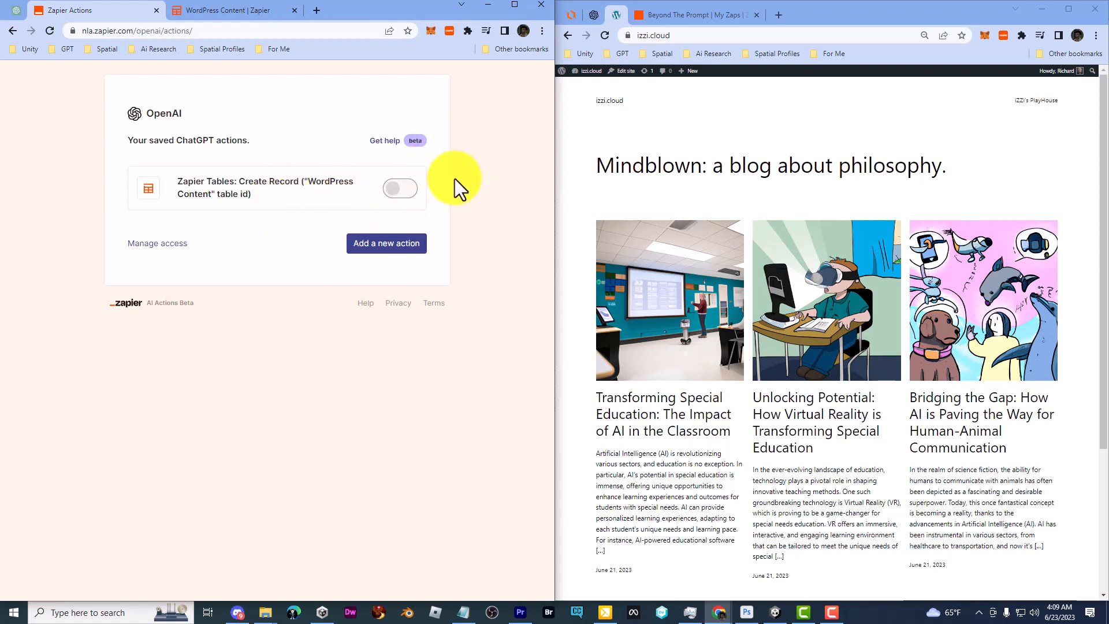
click(386, 249)
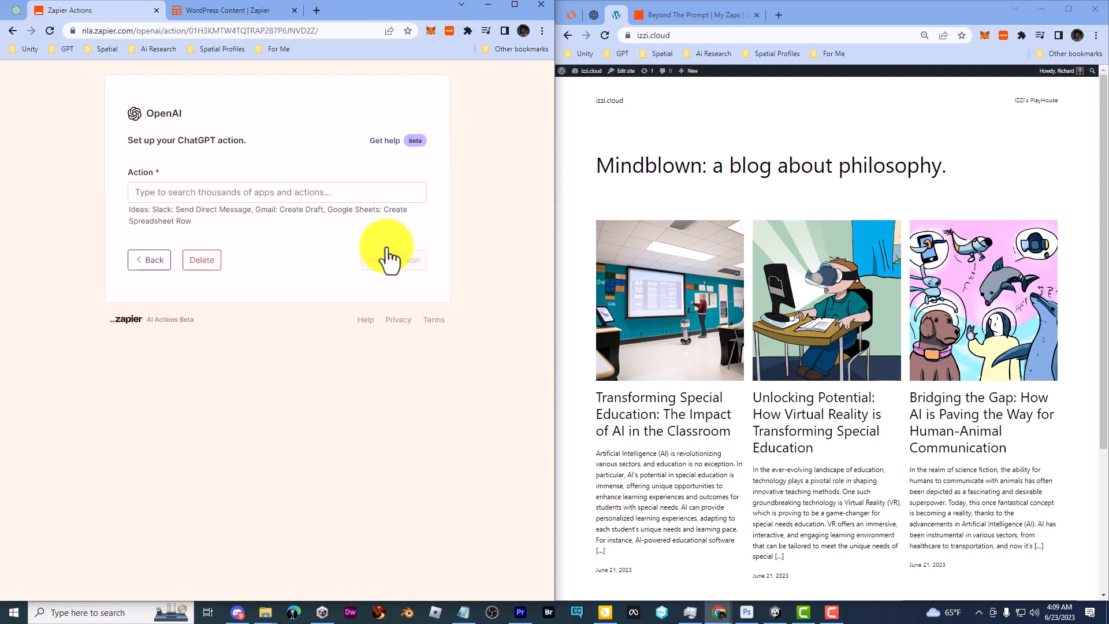
Set the new action to WordPress: Create Post using the connected WordPress account
click(217, 193)
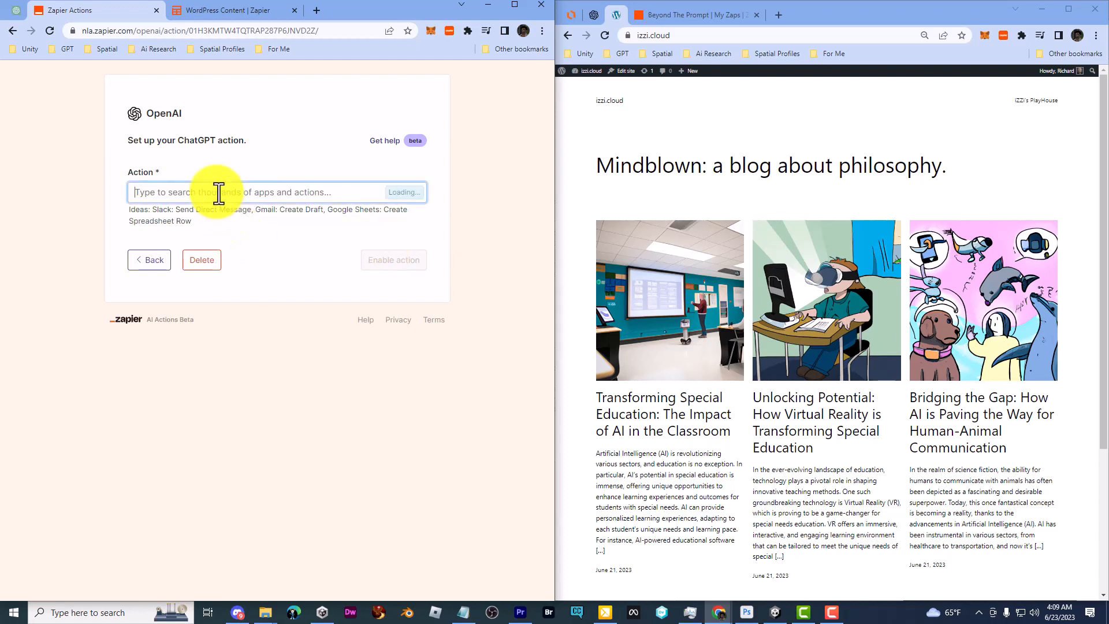
text(wor)
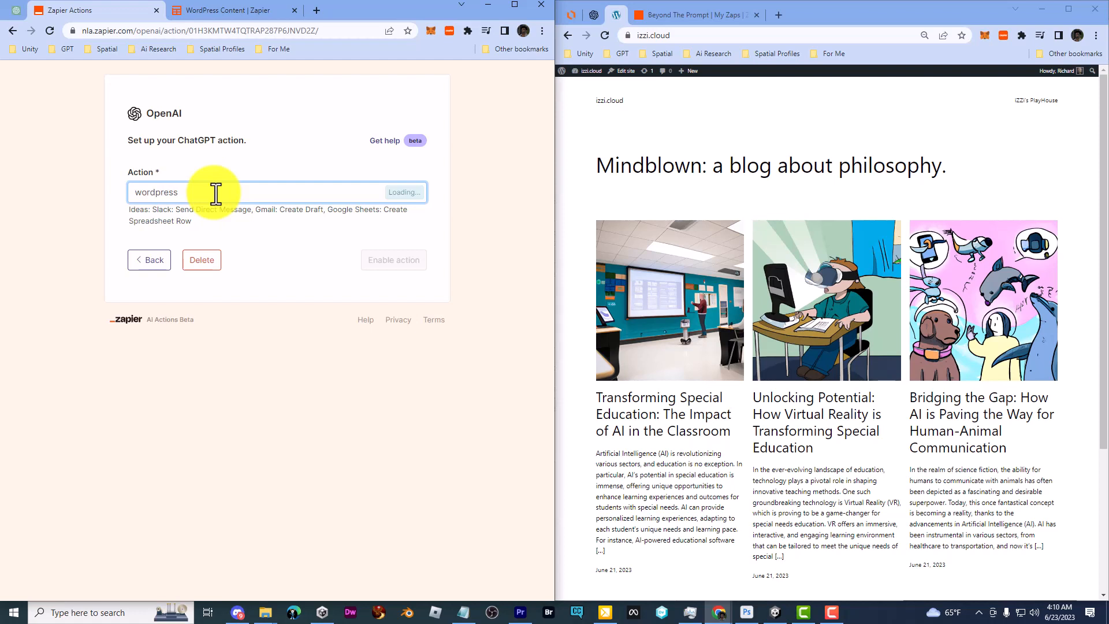
text(dpress)
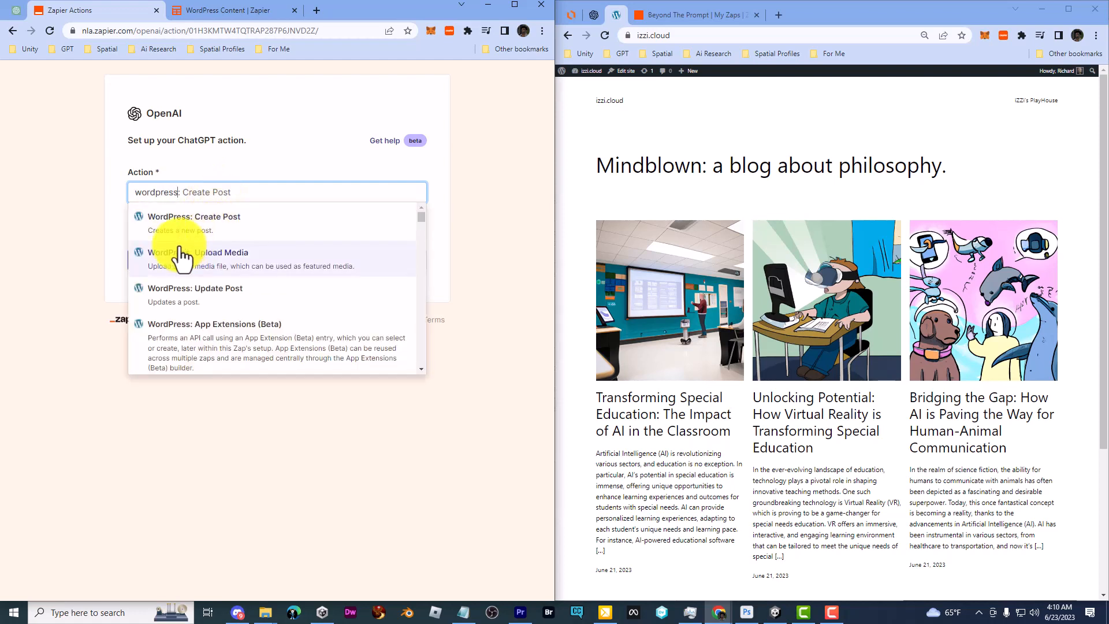
click(261, 223)
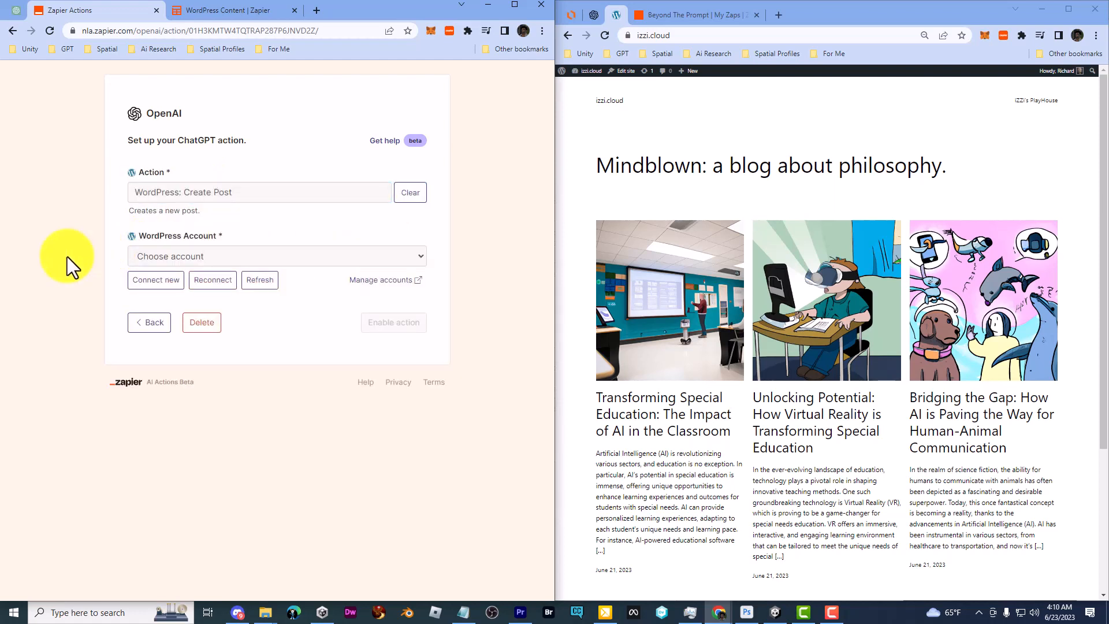
click(201, 257)
click(185, 272)
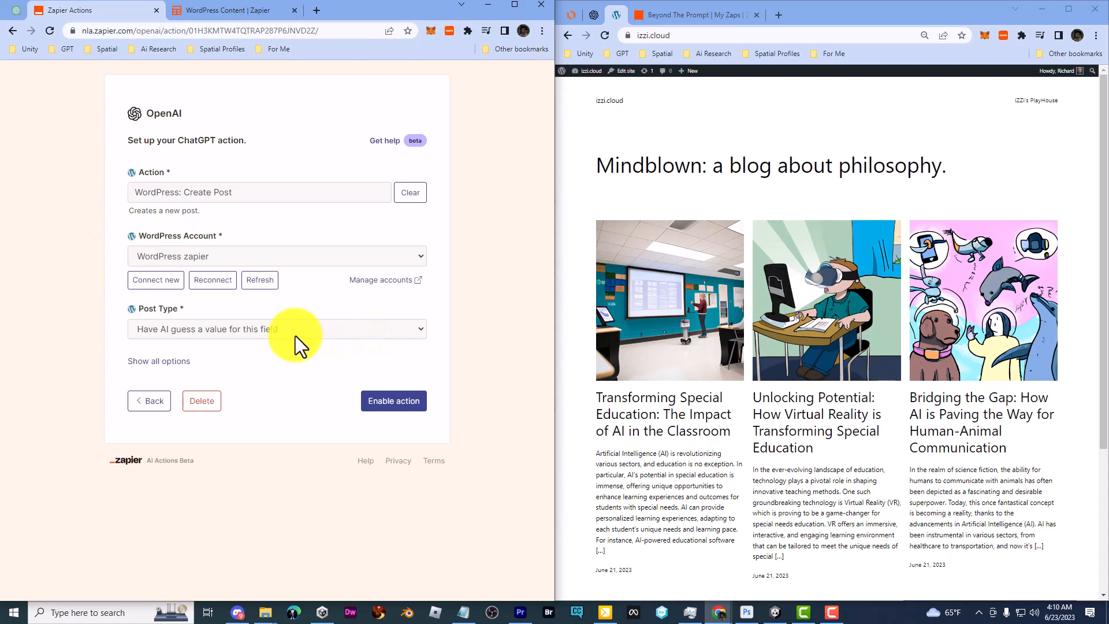
Give Post Type the specific value Posts
click(255, 330)
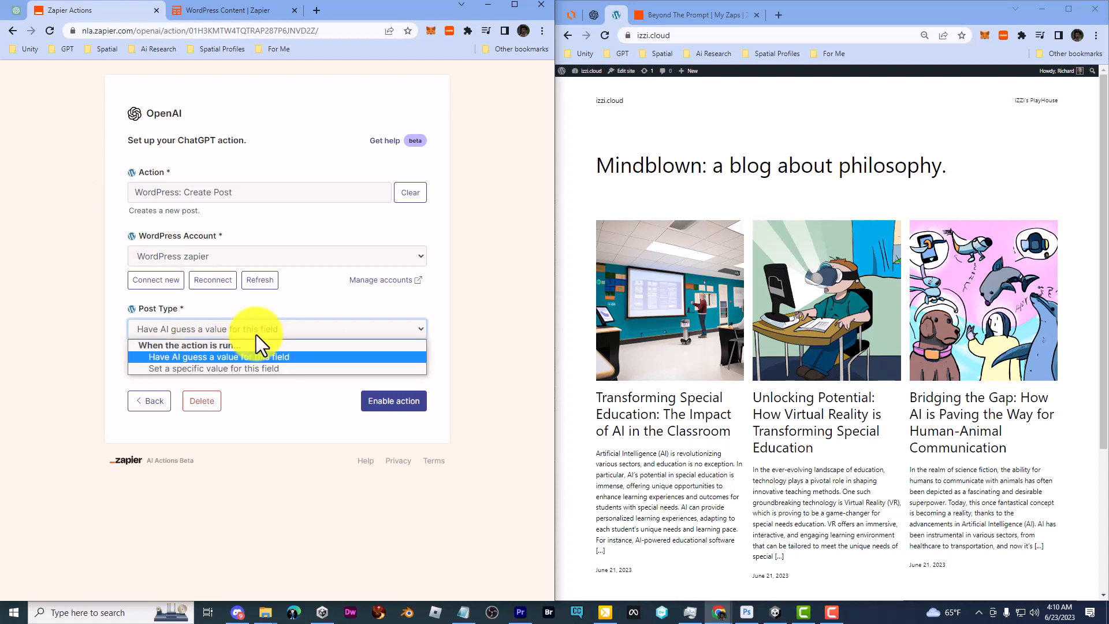
click(246, 367)
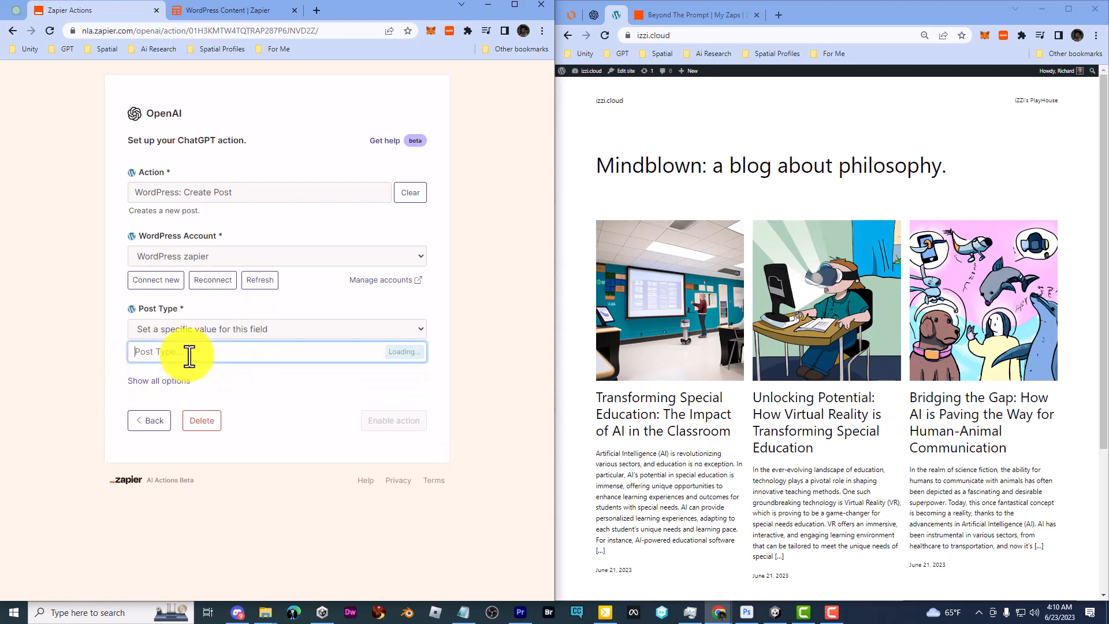
click(165, 375)
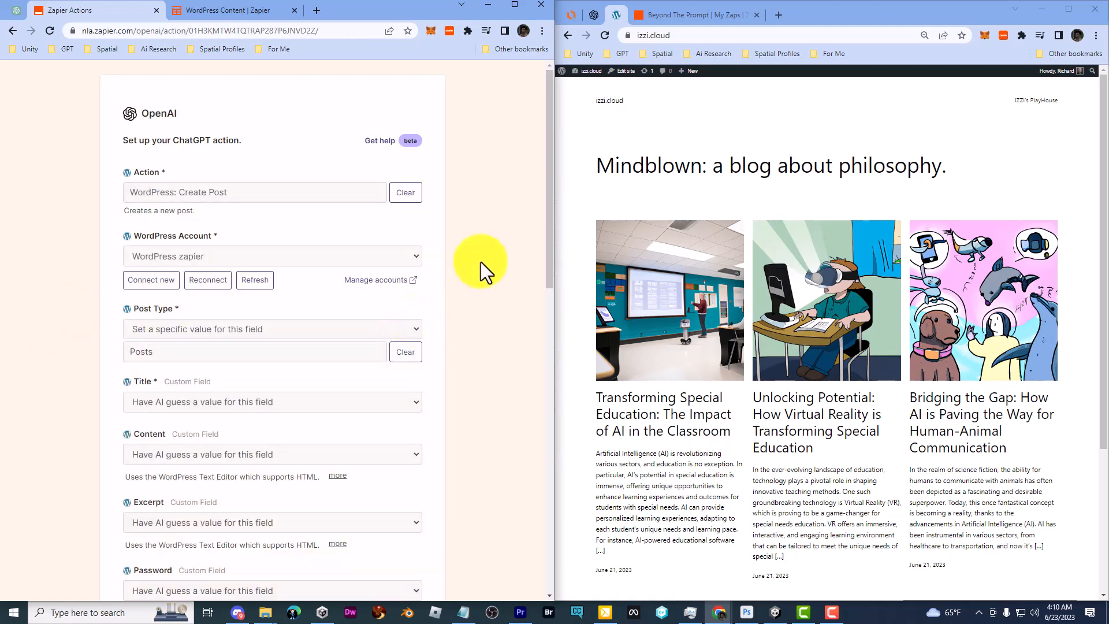
Leave the remaining fields for AI to guess and enable the WordPress Create Post action
scroll(481, 262, down, 3)
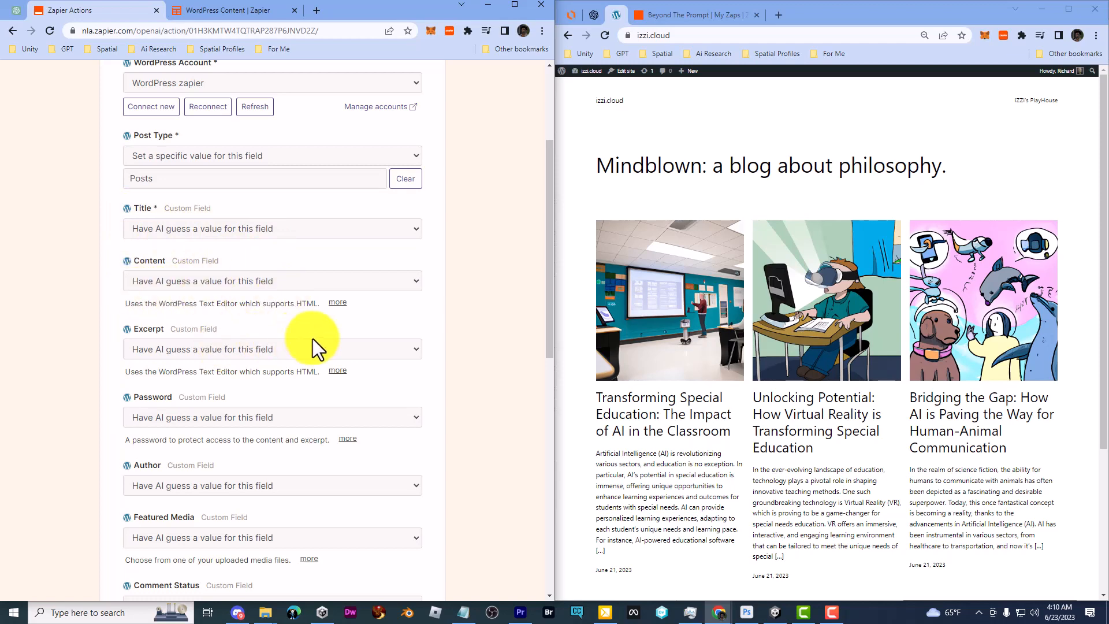
scroll(454, 347, down, 2)
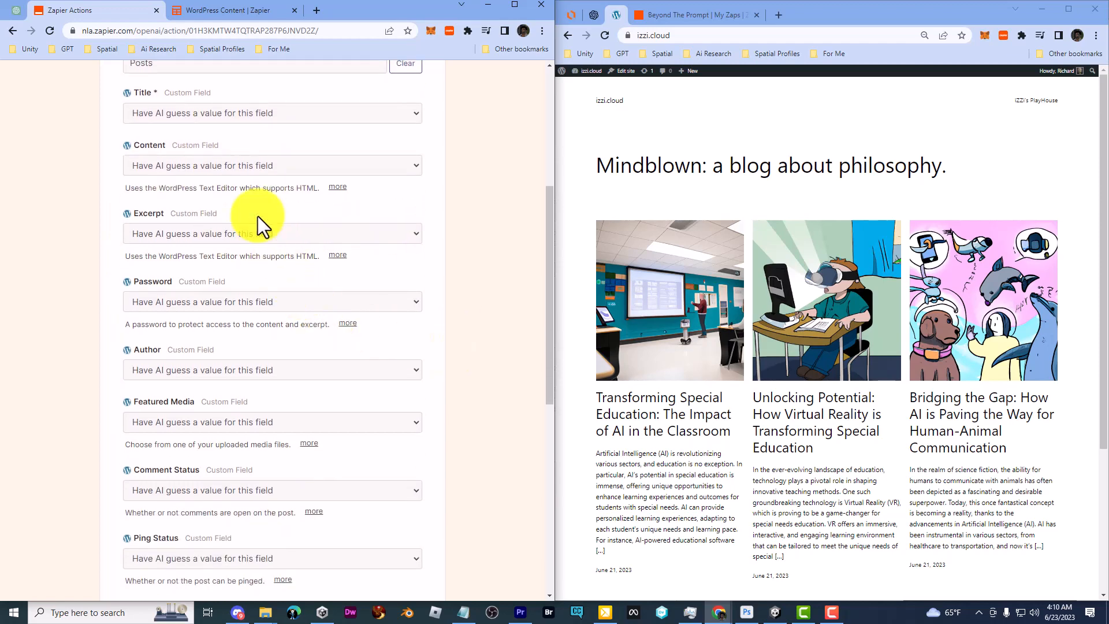
scroll(220, 282, down, 2)
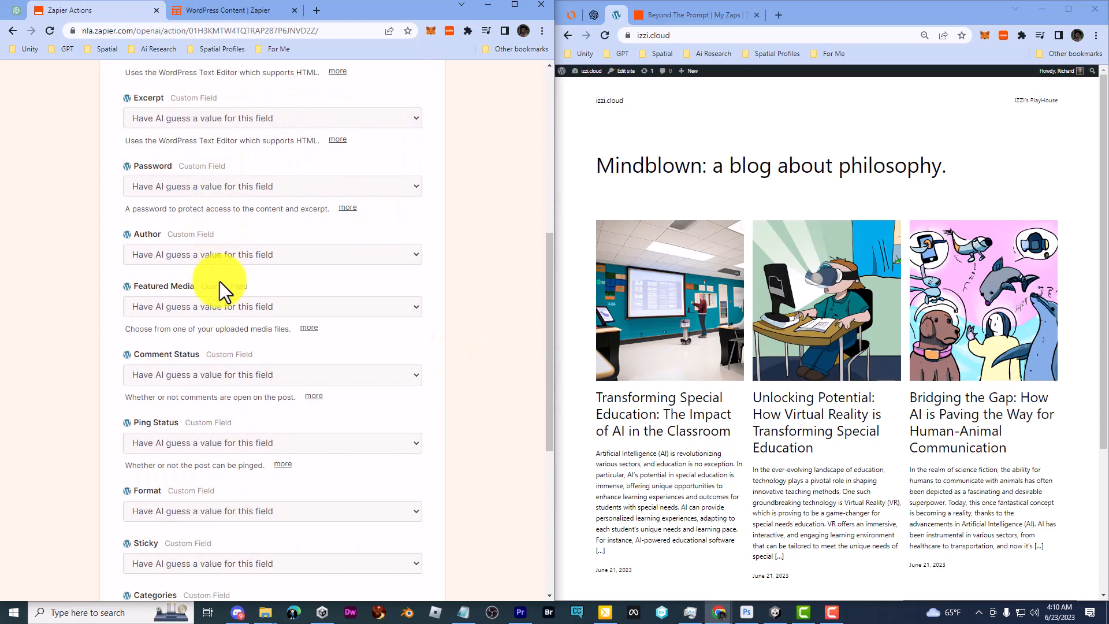
scroll(220, 289, down, 1)
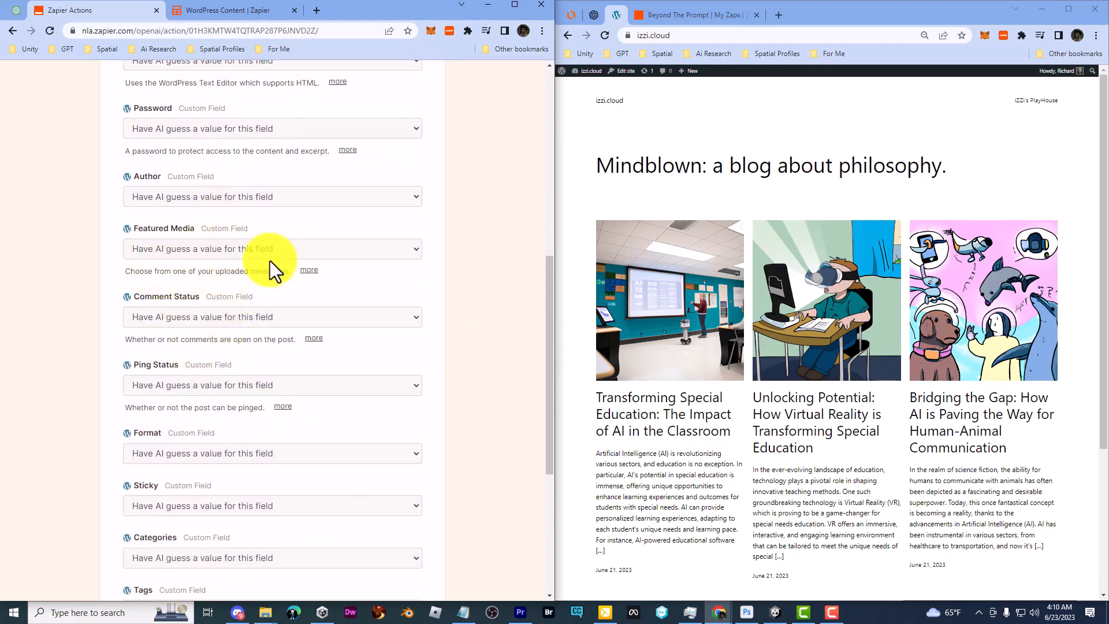
scroll(302, 299, down, 3)
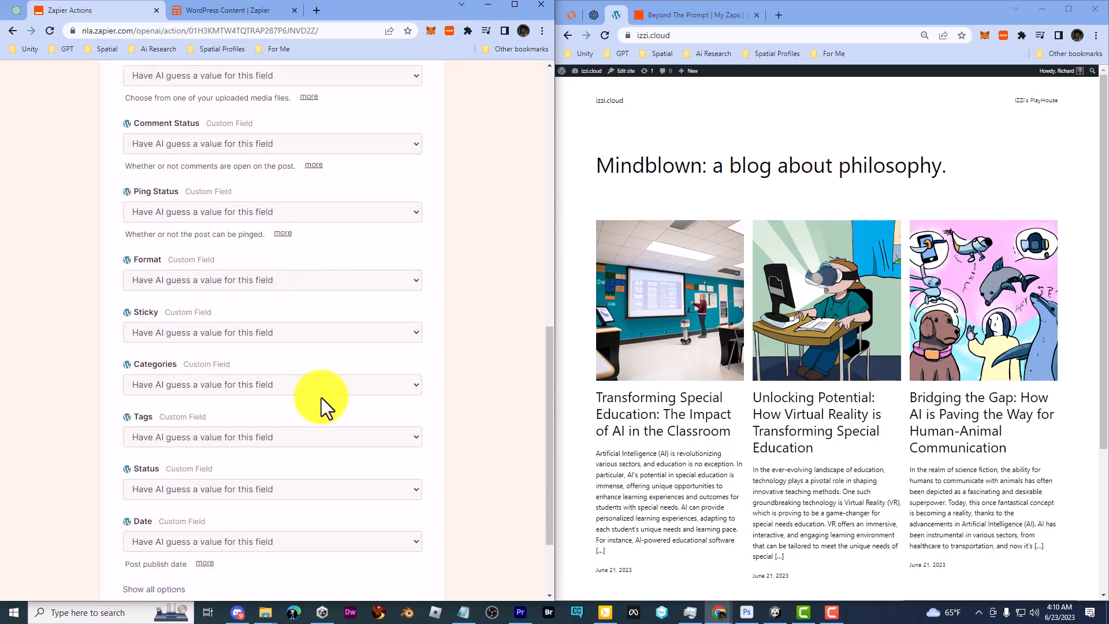
scroll(487, 399, down, 1)
scroll(231, 391, up, 7)
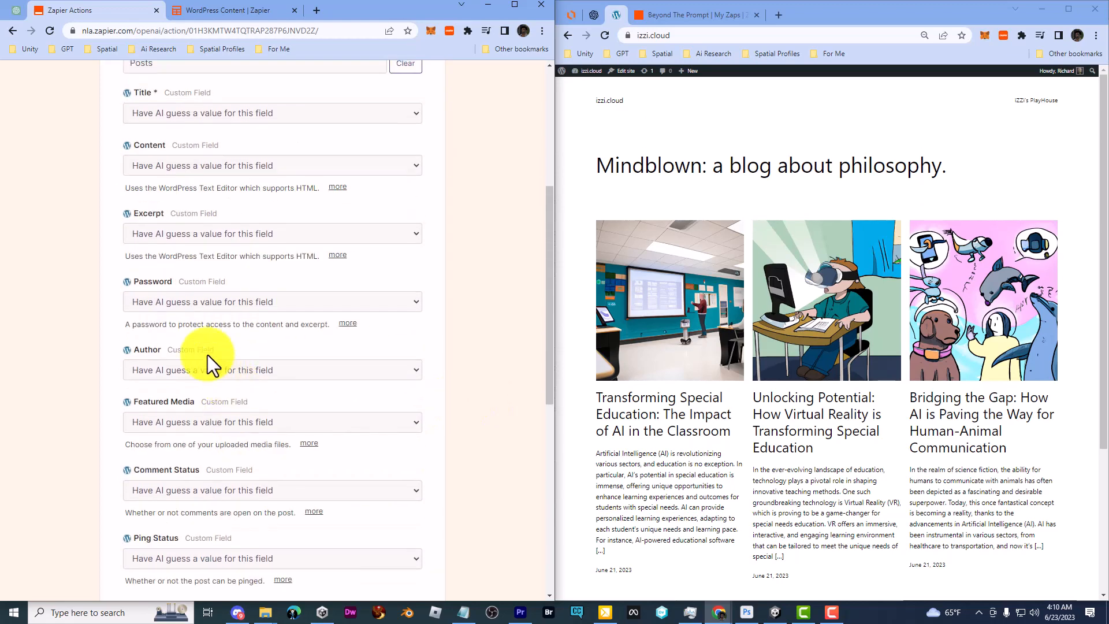
scroll(165, 210, down, 11)
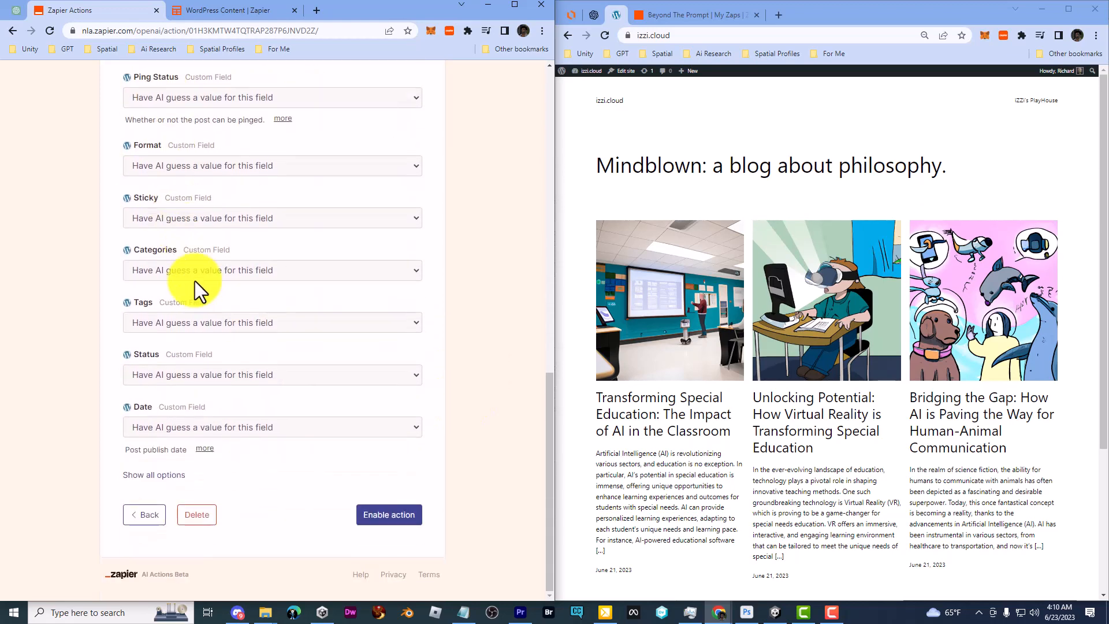
click(396, 514)
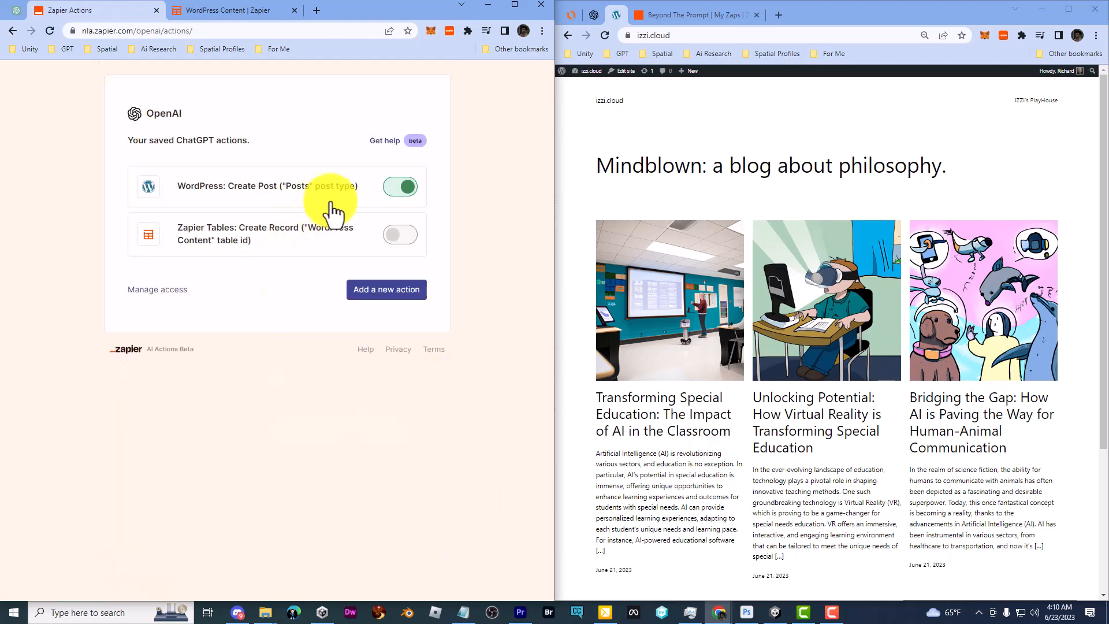
Copy the metaverse blog post prompt from the Notepad notes file
click(16, 10)
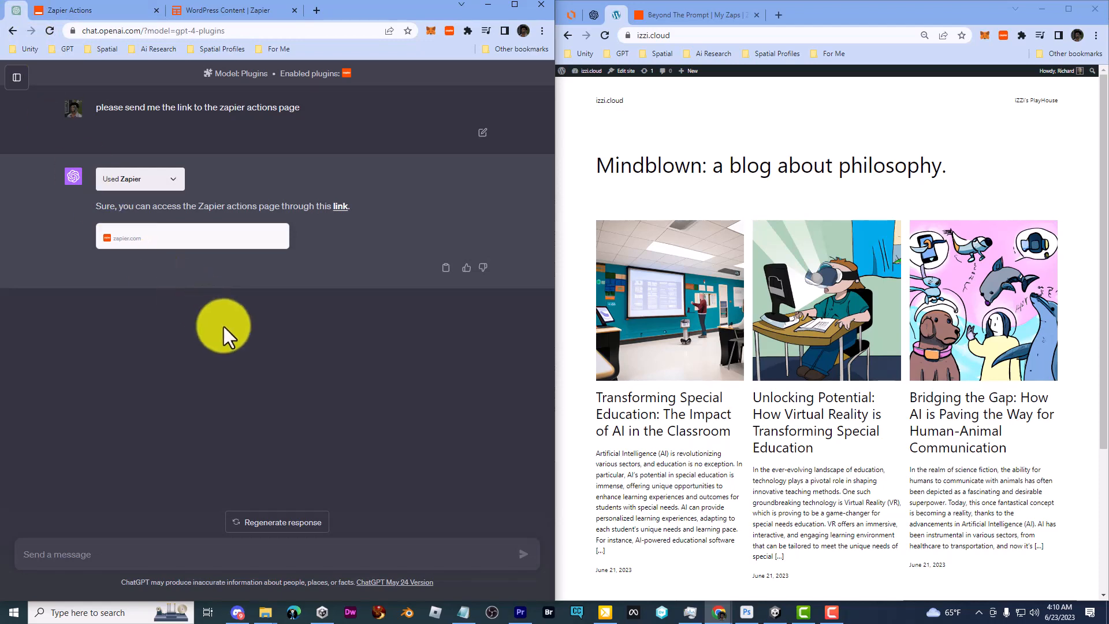
click(463, 611)
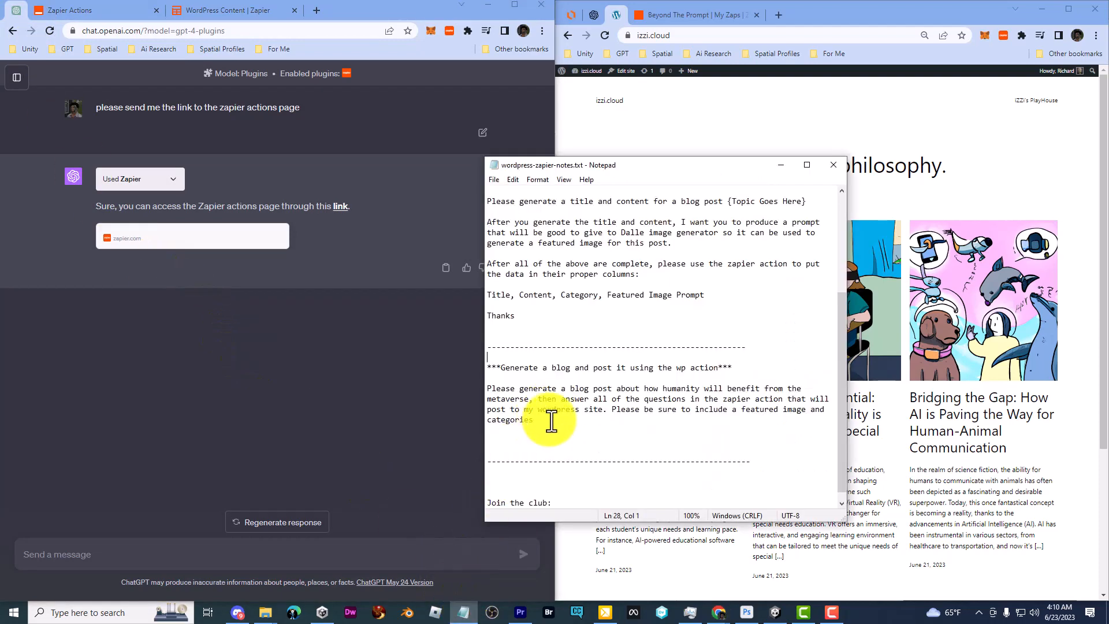
drag(542, 420, 462, 388)
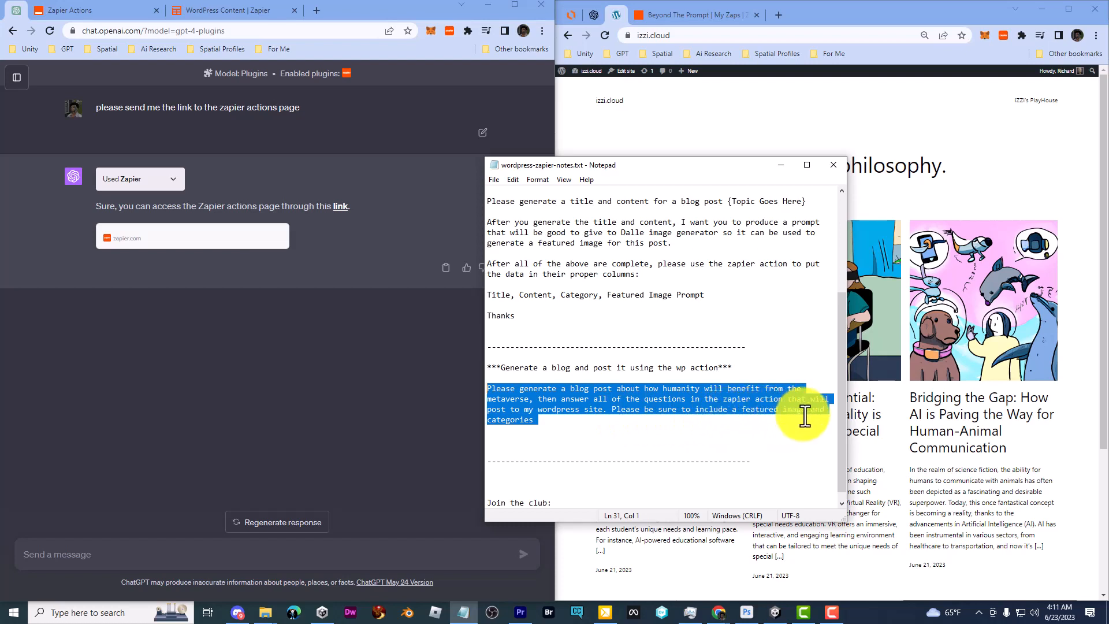
click(637, 447)
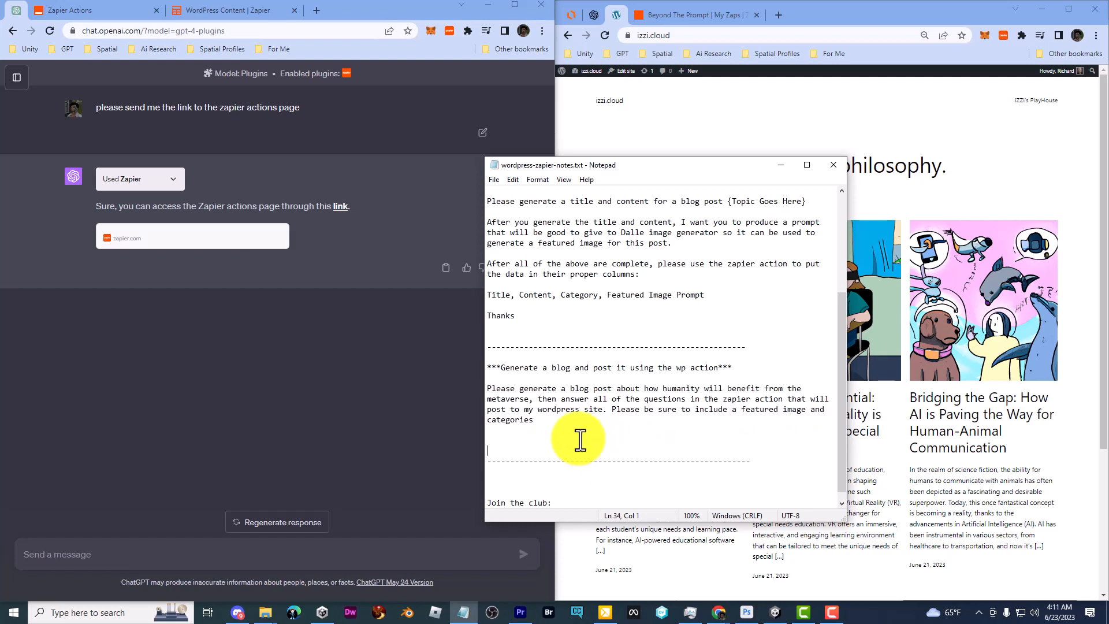
drag(558, 421, 478, 390)
right_click(532, 395)
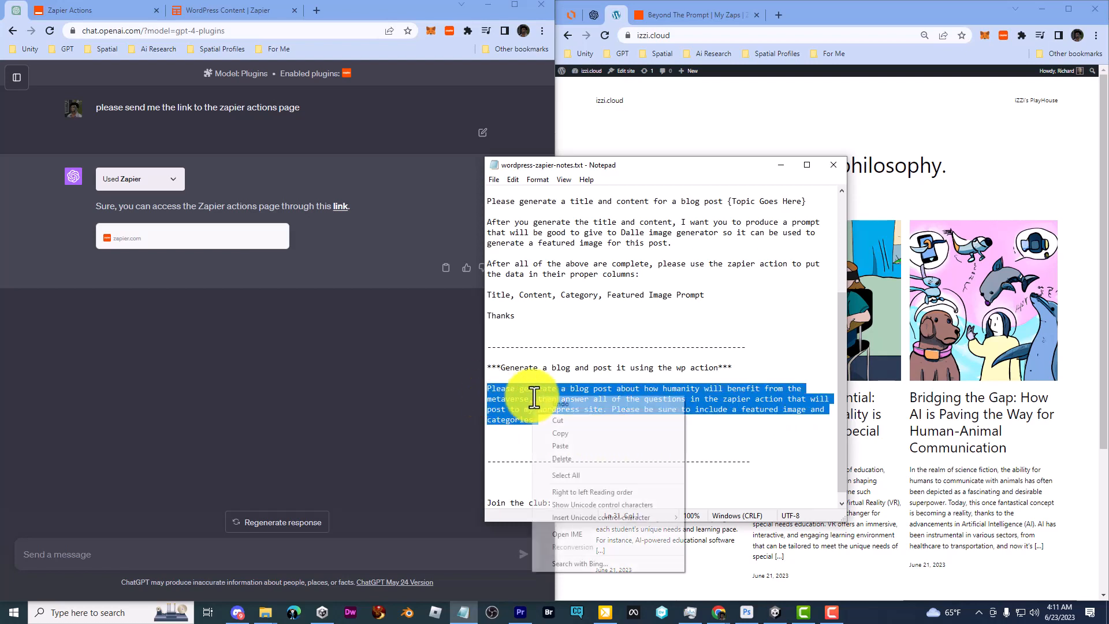
click(573, 431)
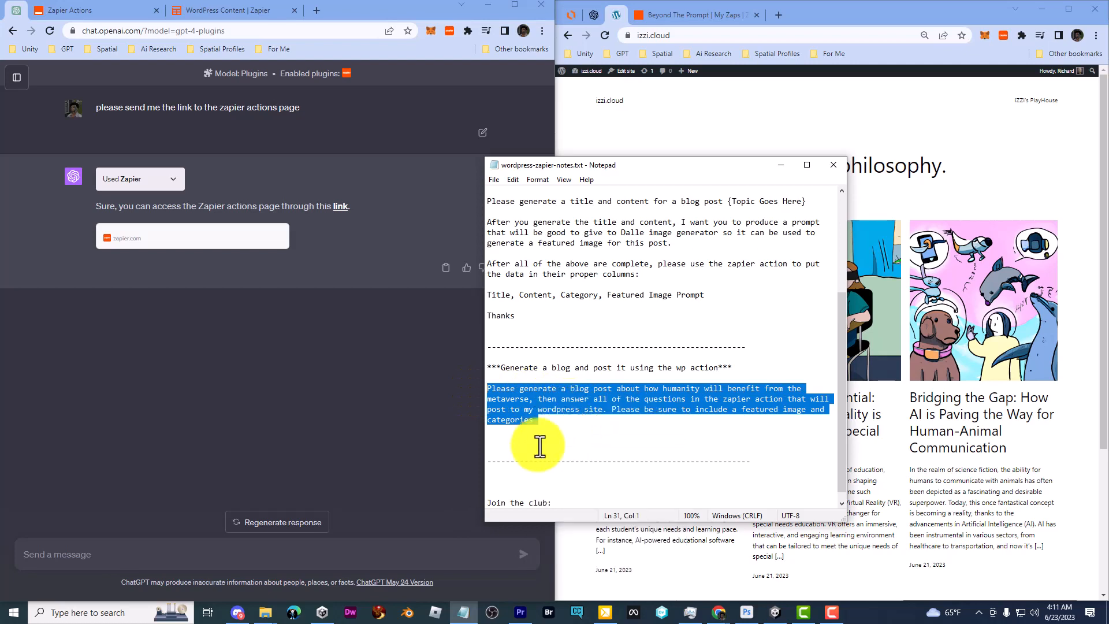
Paste the prompt into ChatGPT, trim the trailing line, and send it
click(228, 443)
right_click(86, 555)
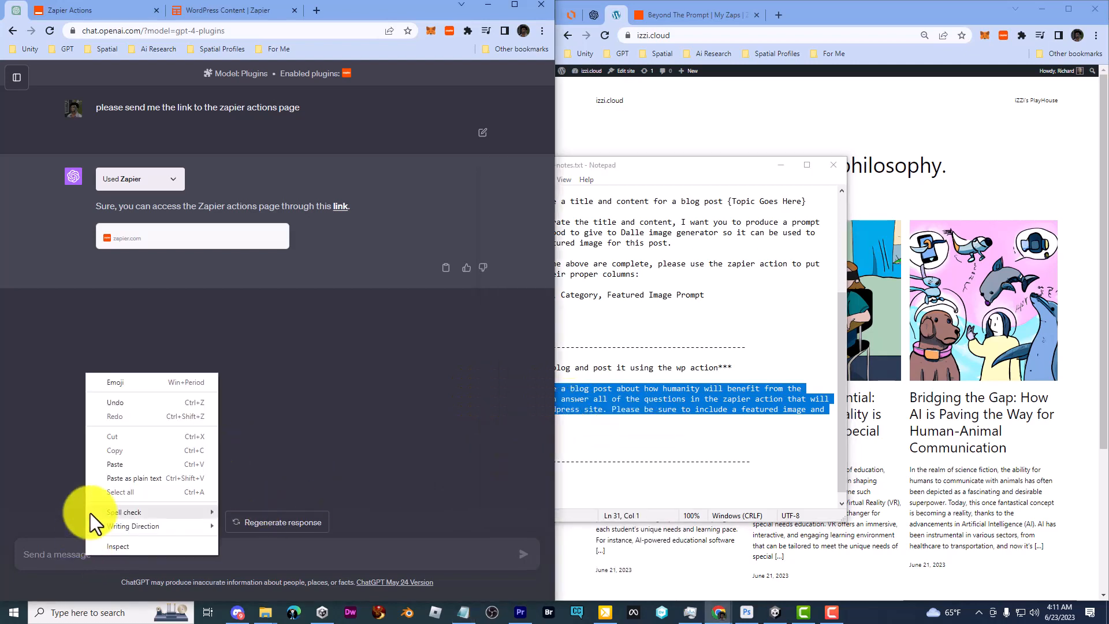
click(113, 466)
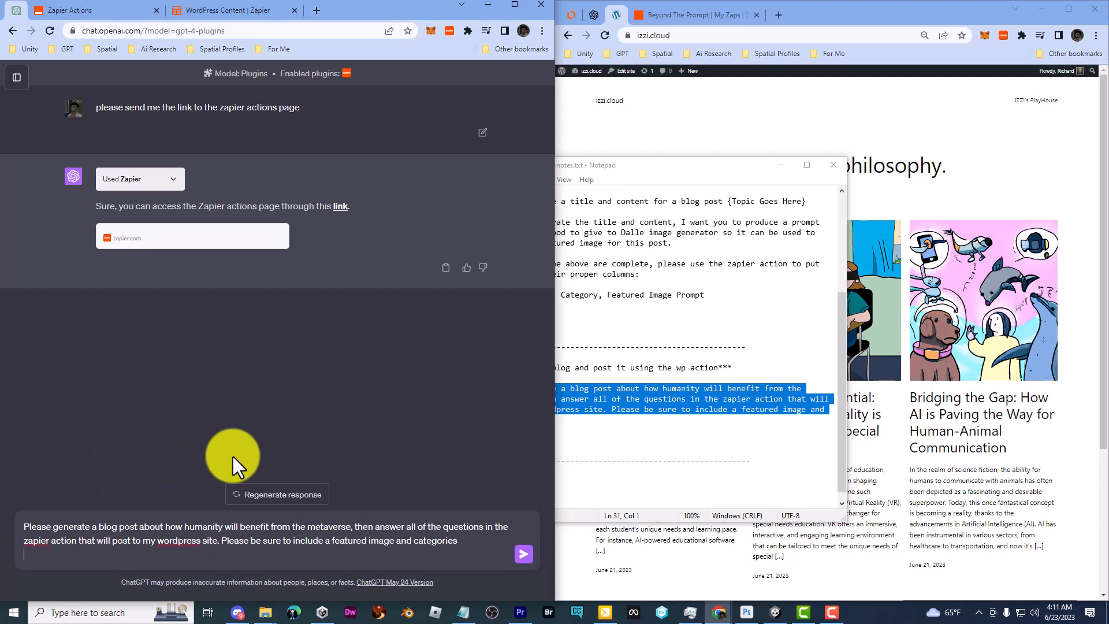
key(BackSpace)
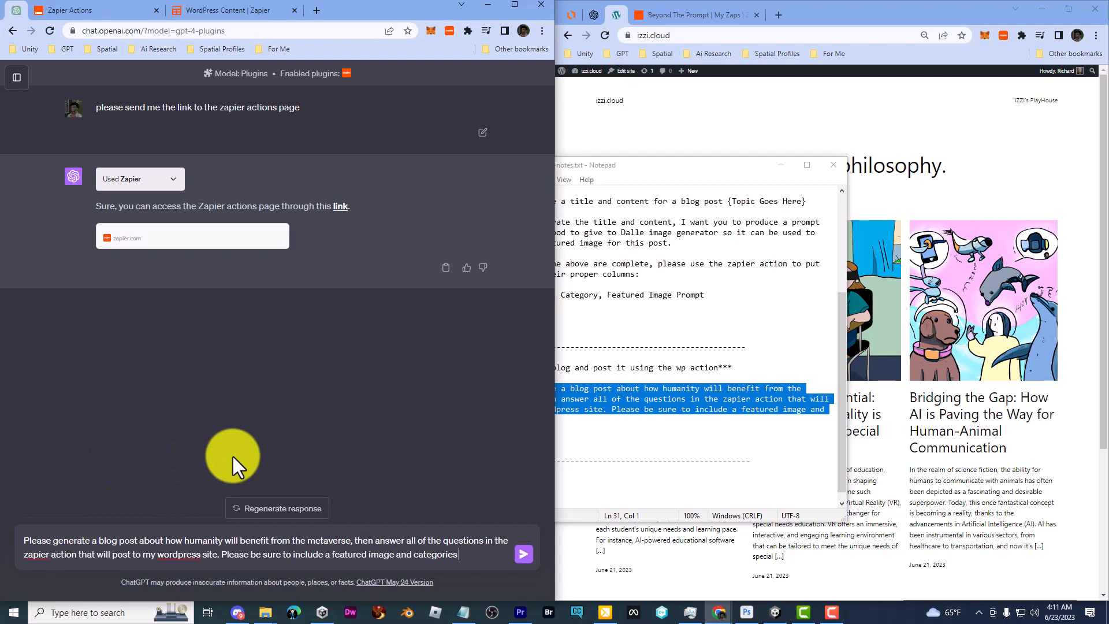
click(523, 556)
click(659, 106)
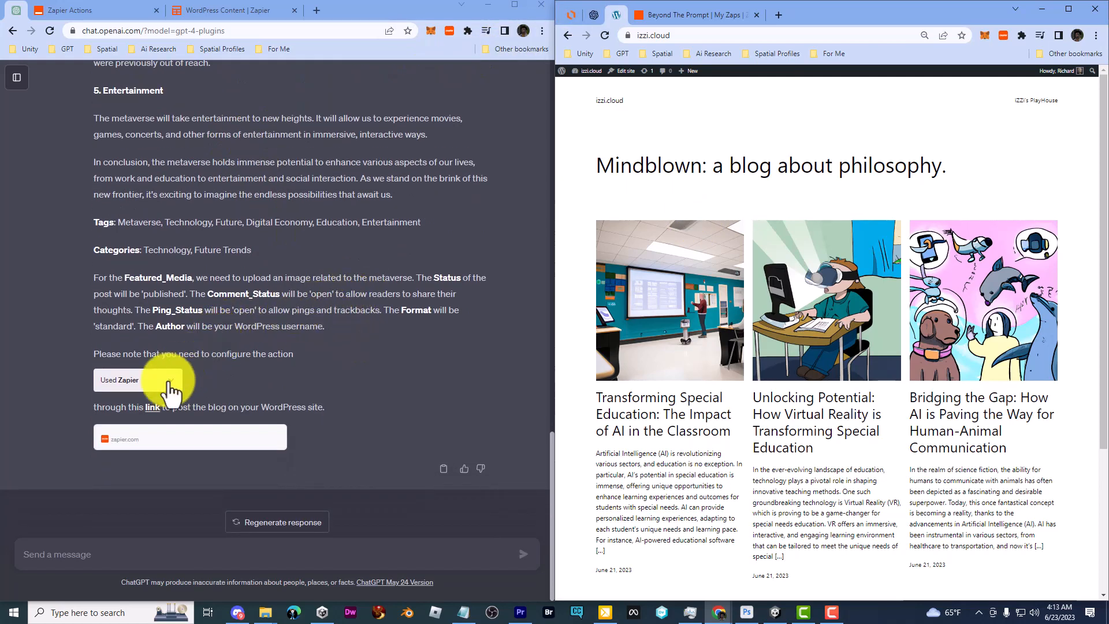
Check the Zapier actions page, then reply 'the action is already configured'
click(152, 411)
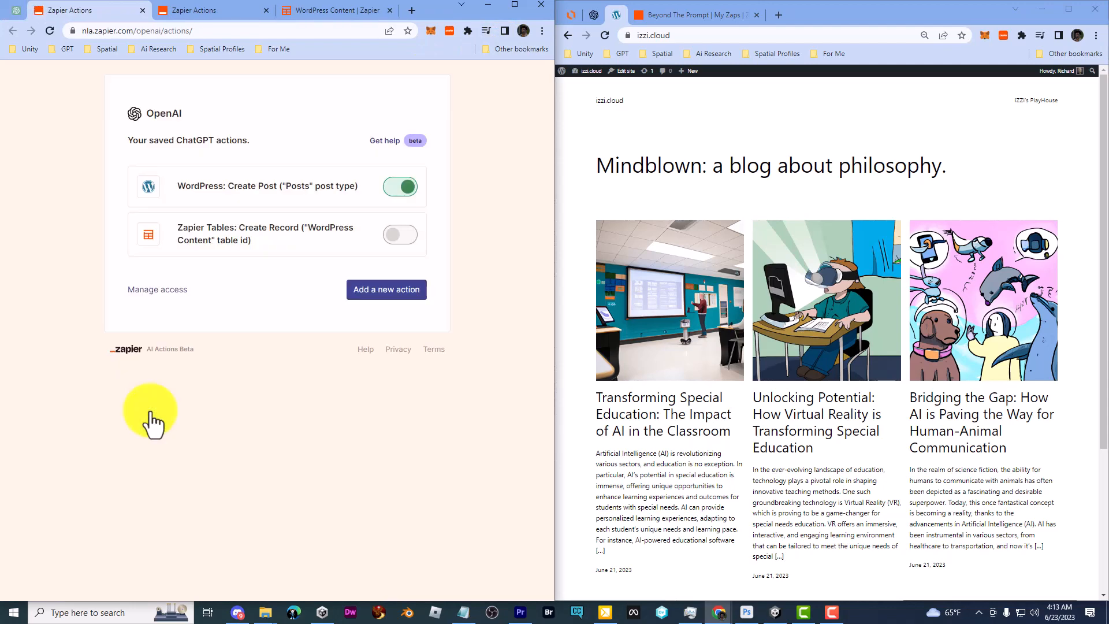
click(141, 11)
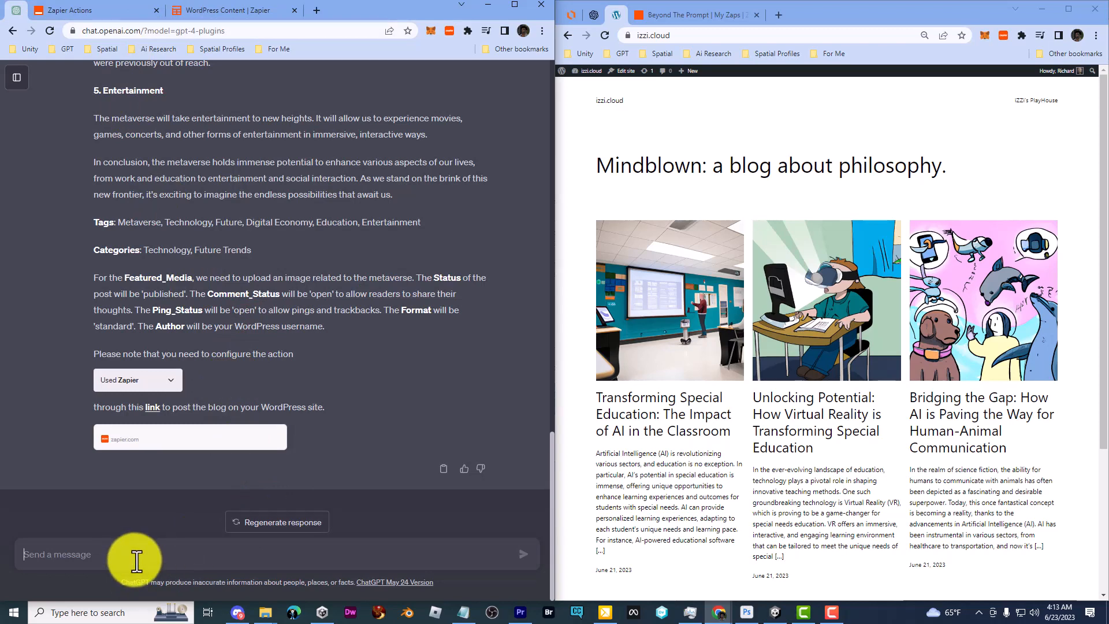
text(the action is already config)
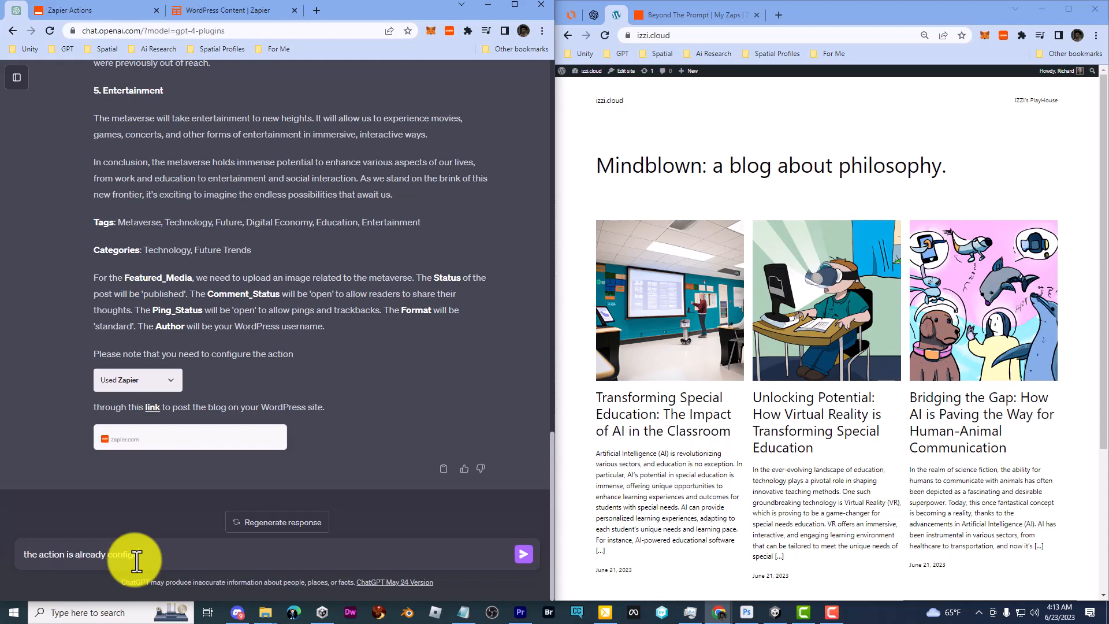
text(ured)
key(Return)
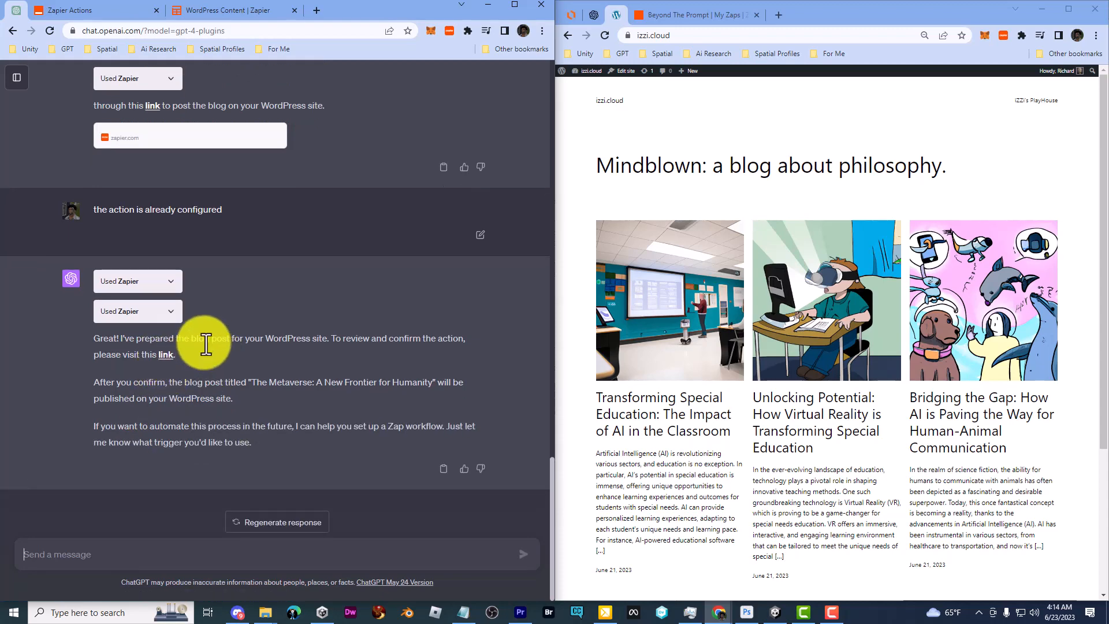
Review the prepared metaverse post's fields and run the WordPress Create Post action
click(165, 355)
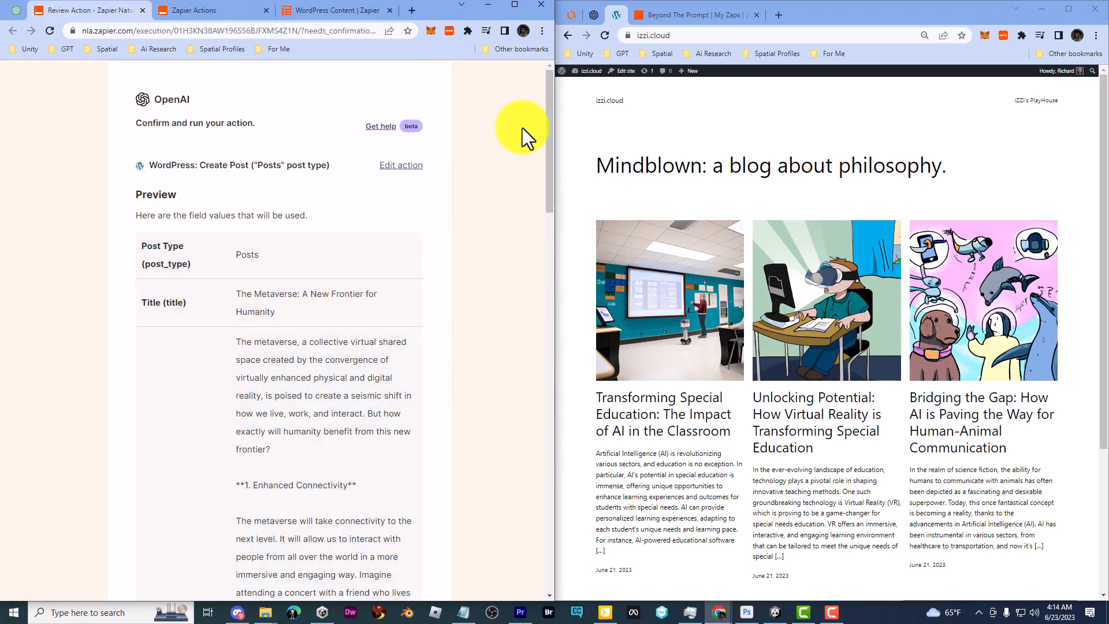
triple_click(289, 311)
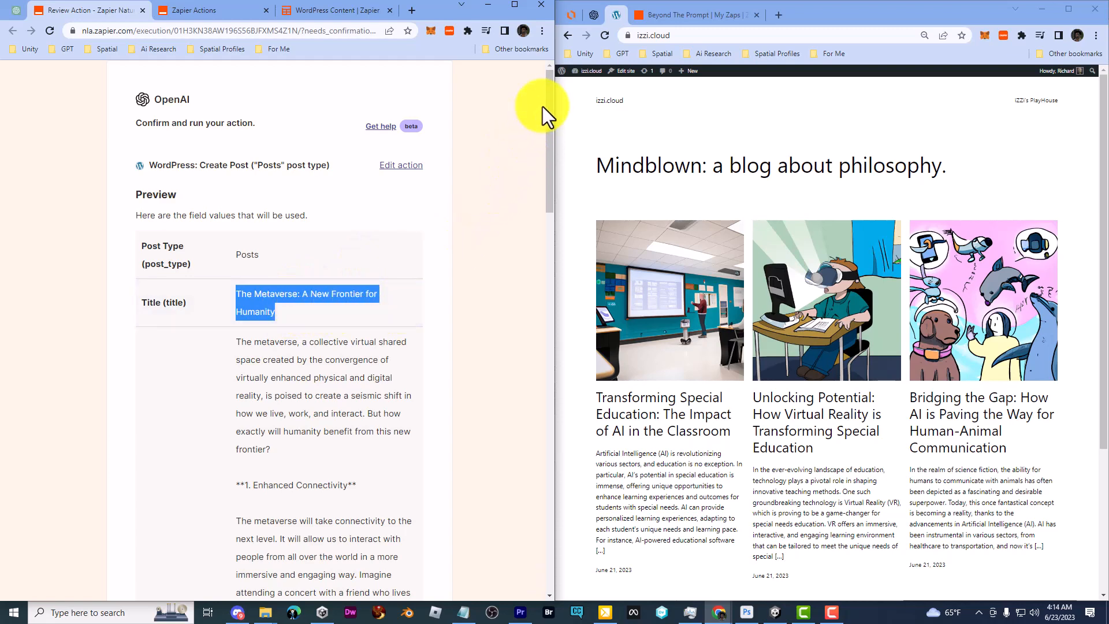
drag(548, 101, 521, 463)
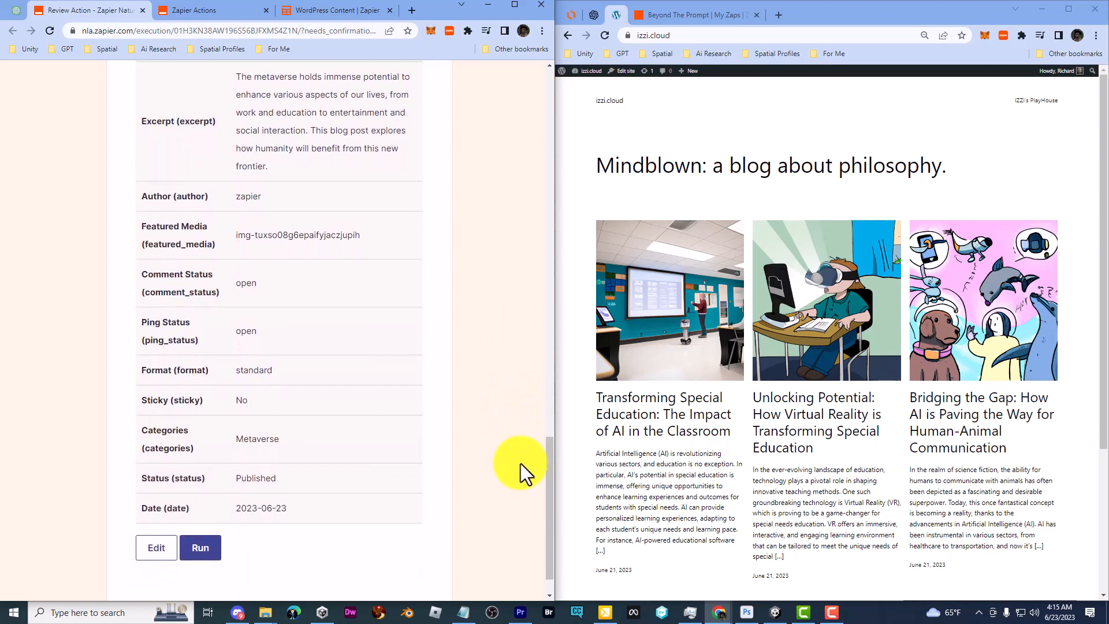
click(198, 552)
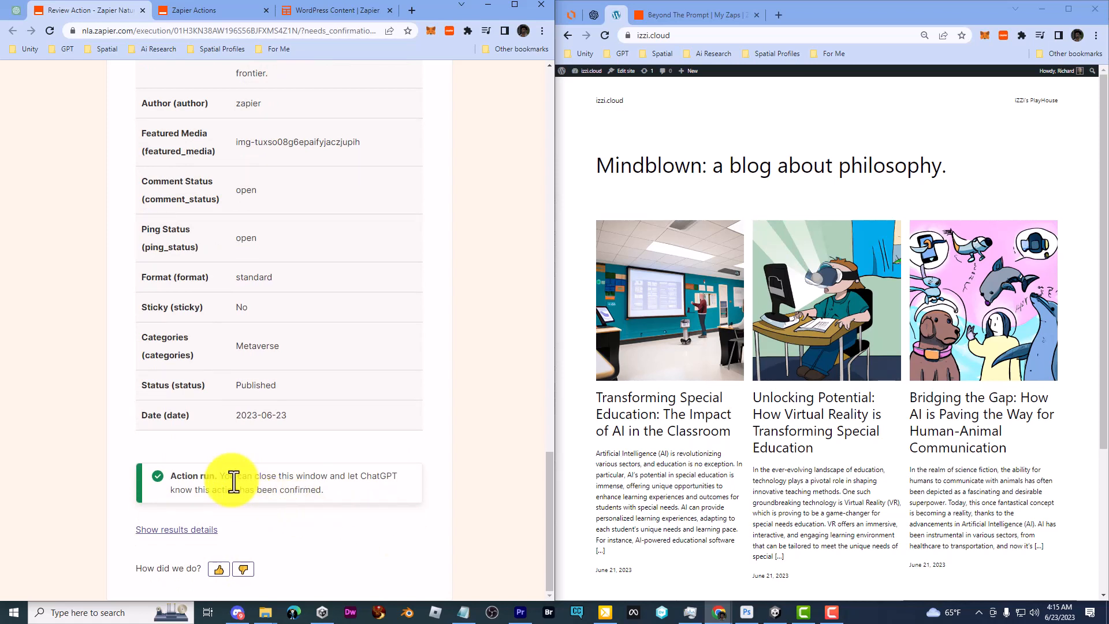
Switch to the izzi.cloud blog window and scroll through it
click(639, 154)
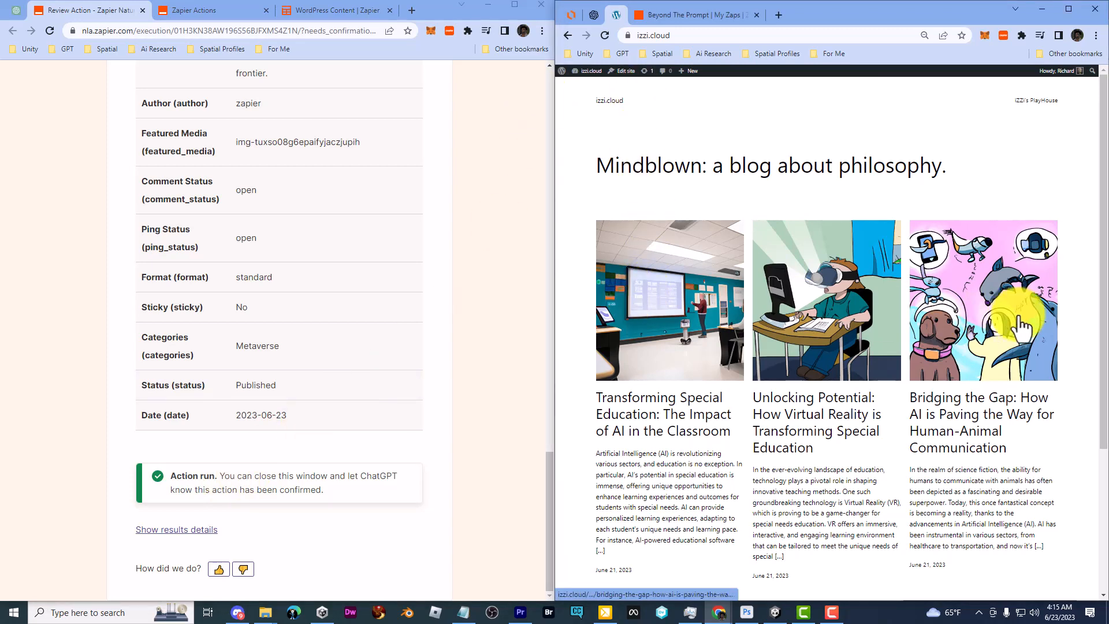
scroll(1016, 289, down, 3)
scroll(787, 364, up, 4)
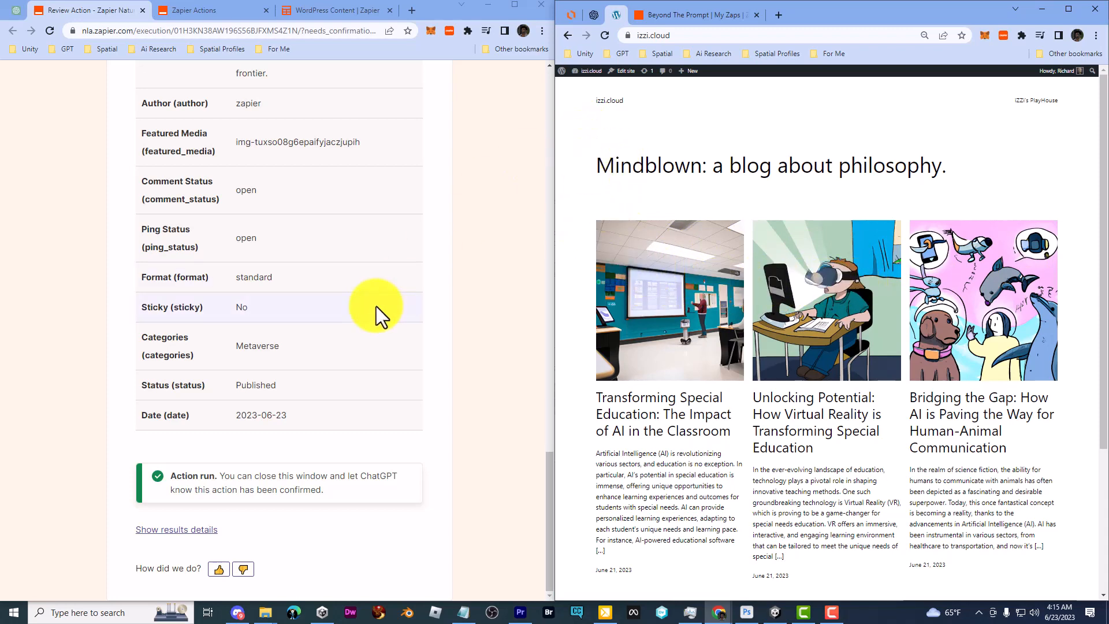
scroll(396, 307, up, 3)
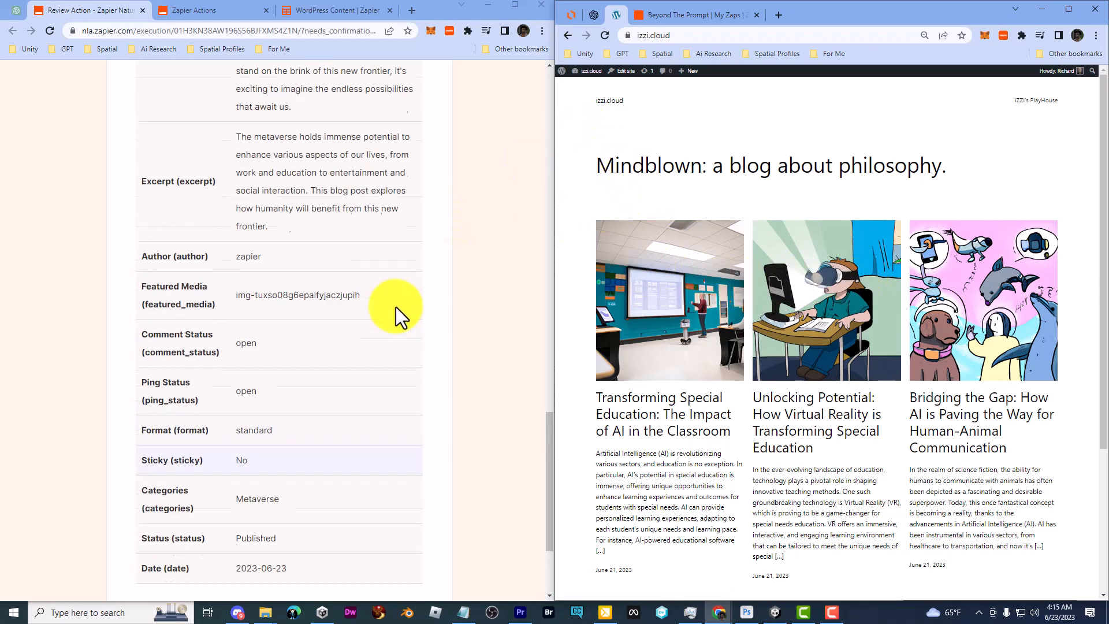
Reload the blog and open 'The Metaverse: A New Frontier for Humanity' post
click(605, 35)
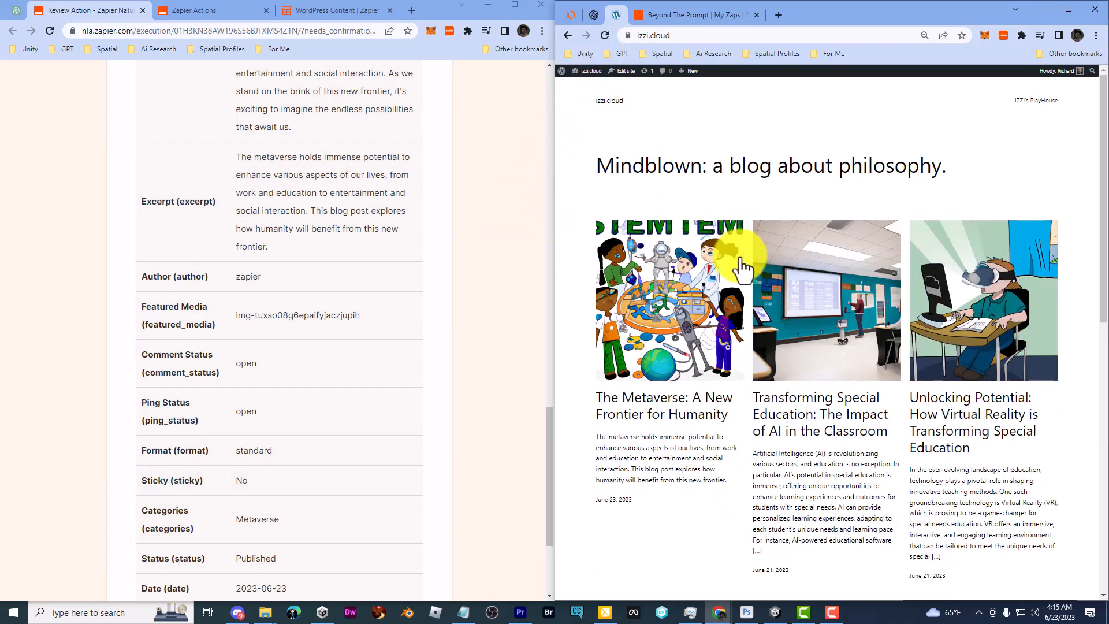
click(664, 277)
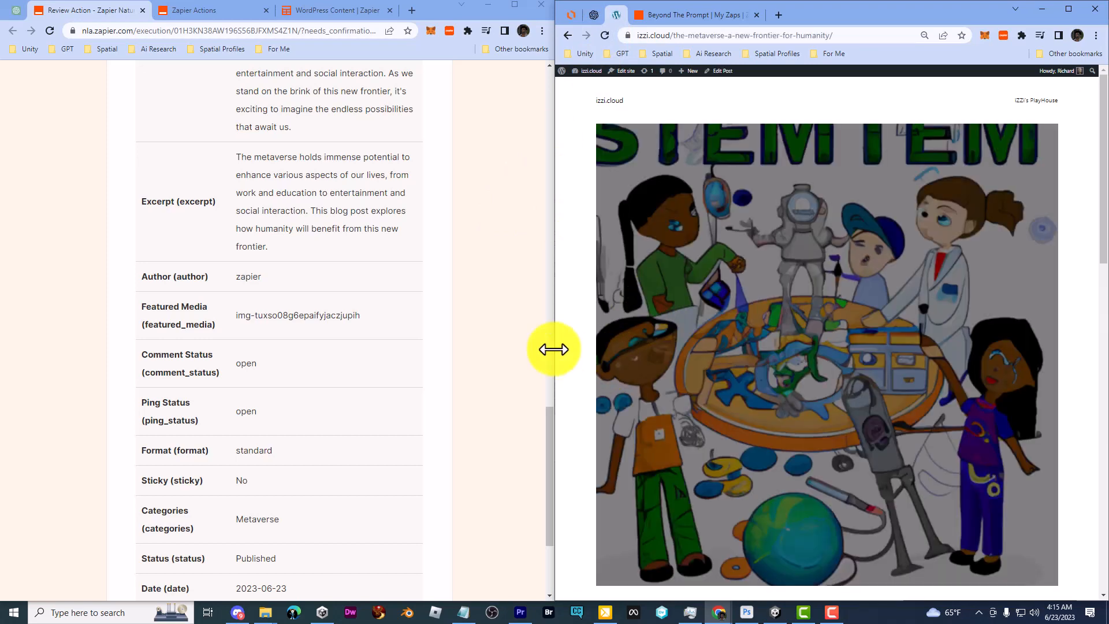
scroll(562, 340, down, 7)
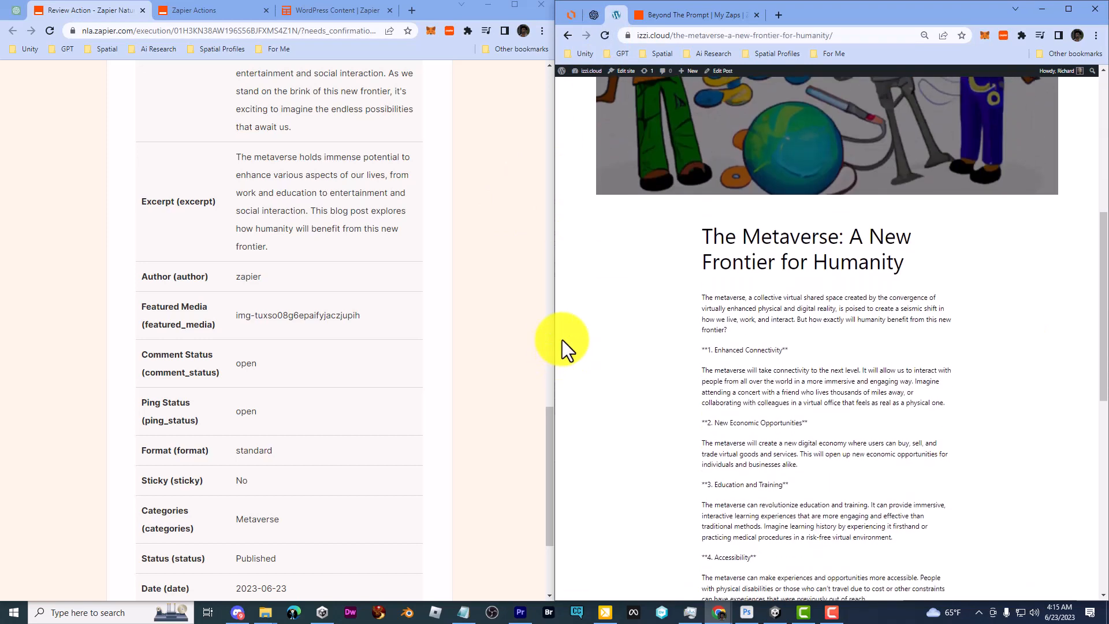
scroll(562, 339, down, 1)
scroll(562, 339, down, 1)
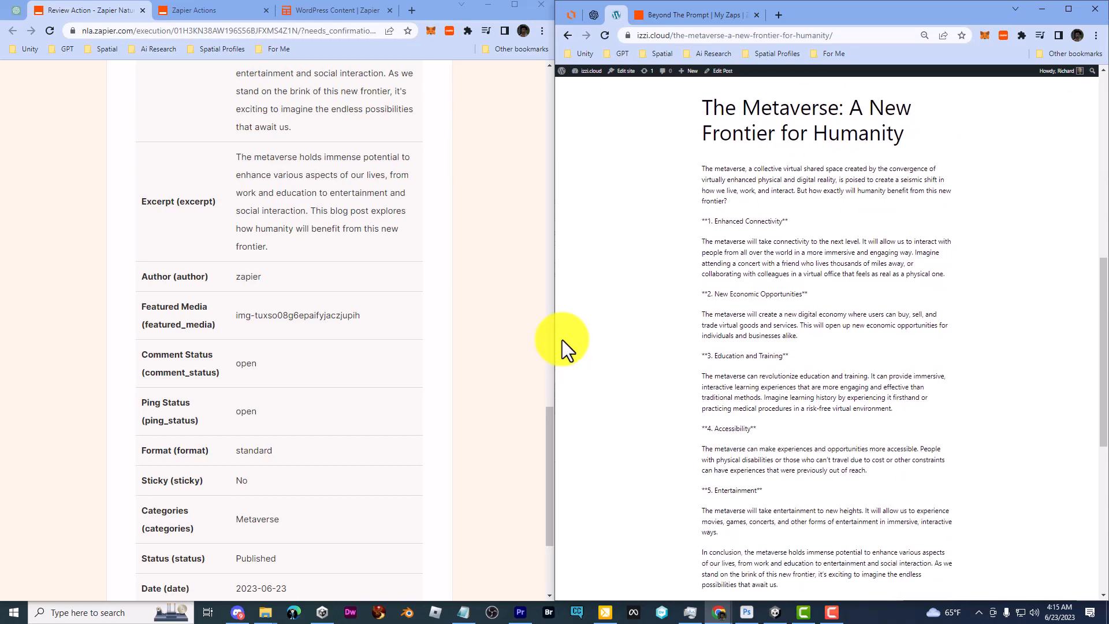
scroll(562, 339, down, 1)
Read through the post and return to the izzi.cloud home page
scroll(562, 340, up, 2)
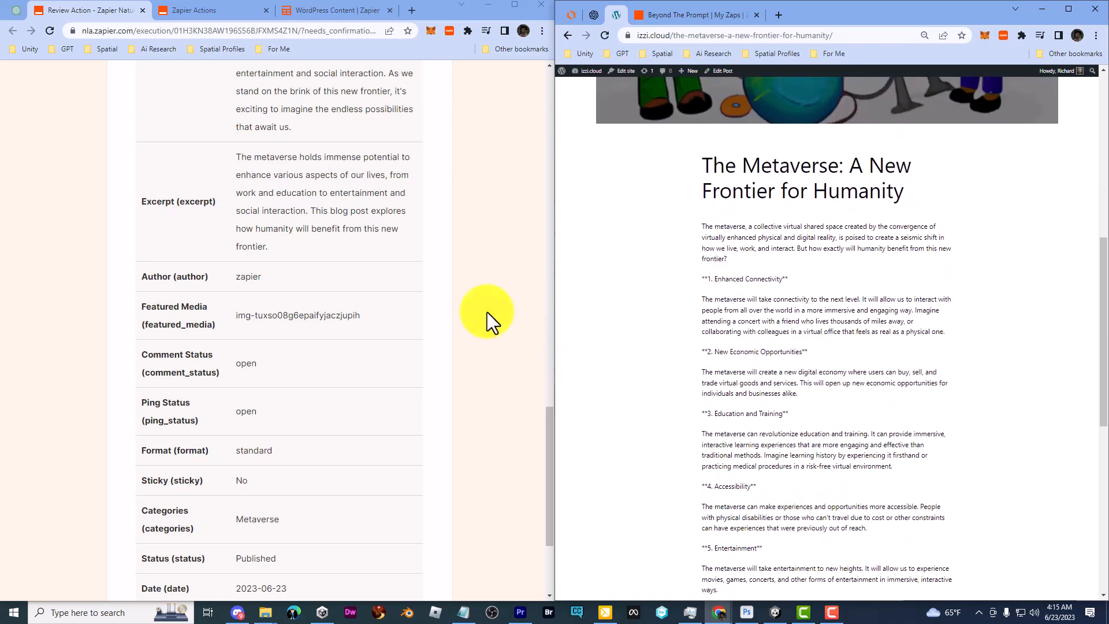
scroll(378, 290, up, 3)
scroll(377, 289, up, 15)
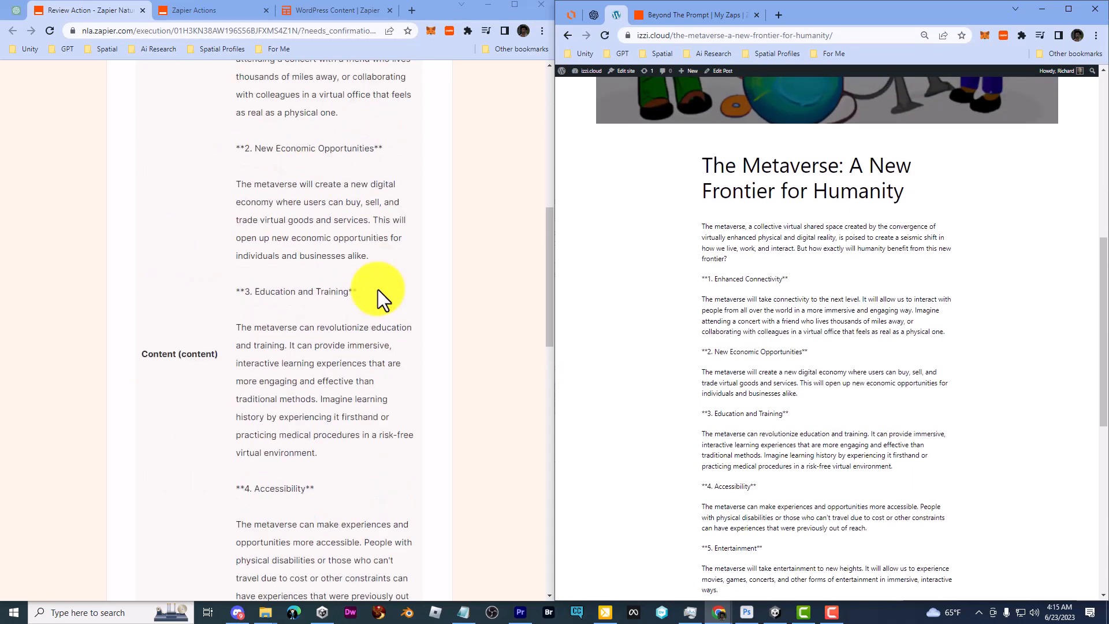
scroll(378, 289, up, 5)
scroll(378, 289, down, 2)
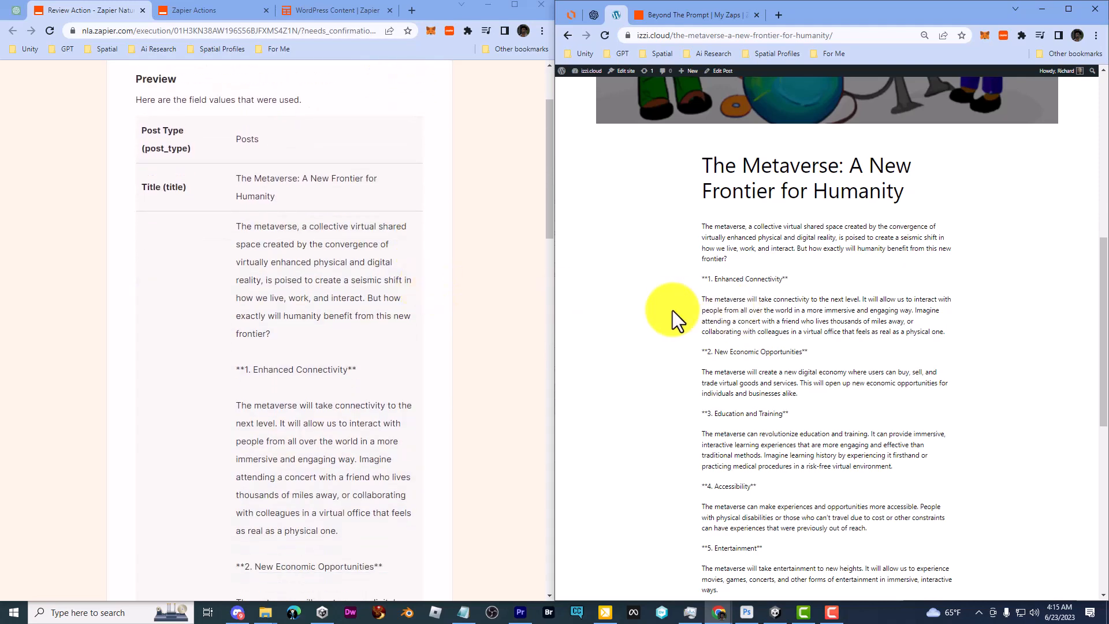
scroll(674, 319, down, 5)
scroll(675, 319, up, 10)
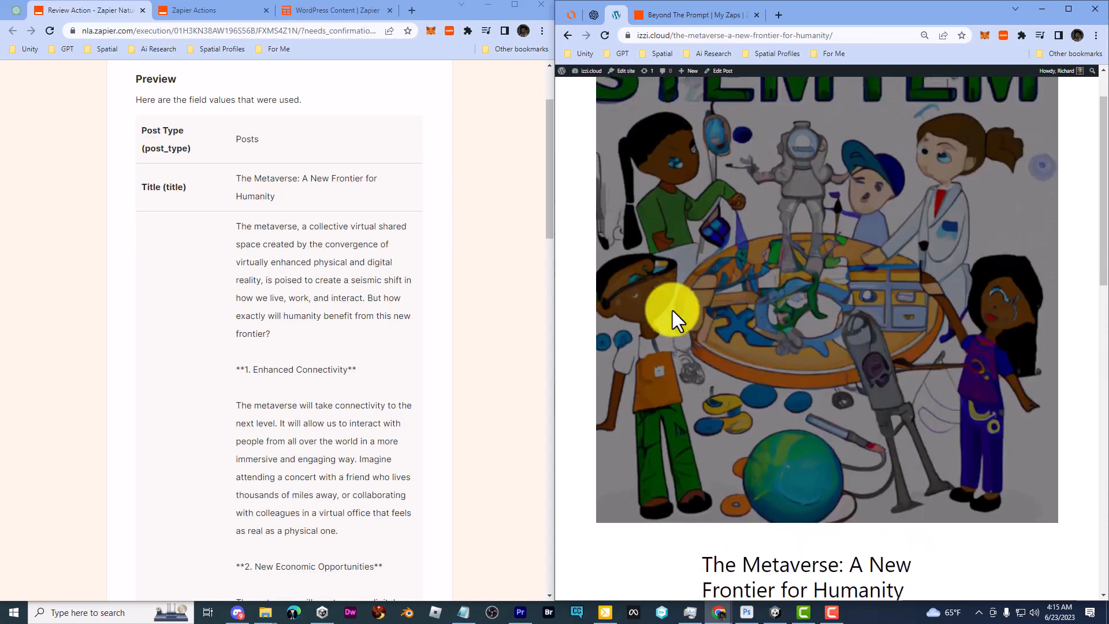
scroll(672, 310, up, 1)
click(613, 104)
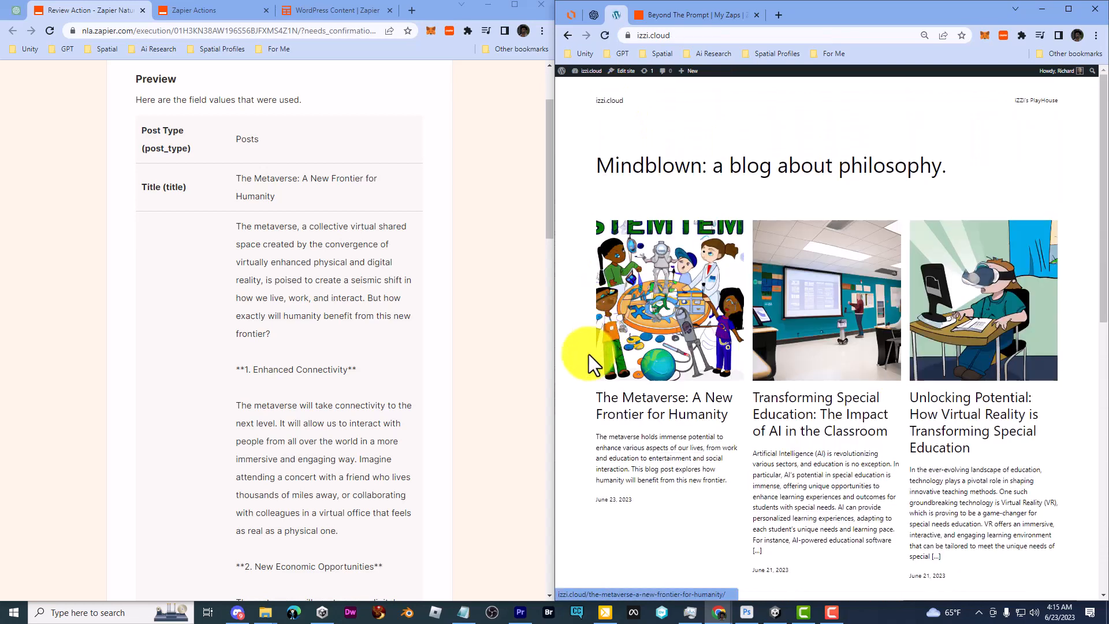